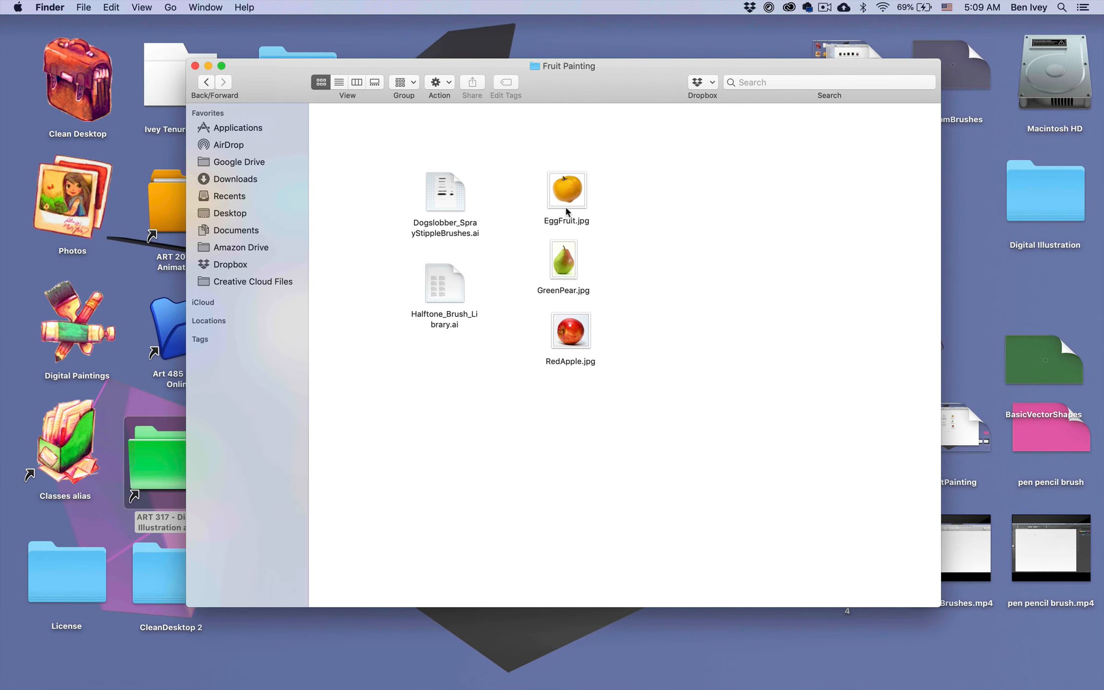
# - Preview the fruit reference photos in the Fruit Painting folder, from EggFruit.jpg through RedApple.jpg
pyautogui.click(595, 152)
pyautogui.press('space')
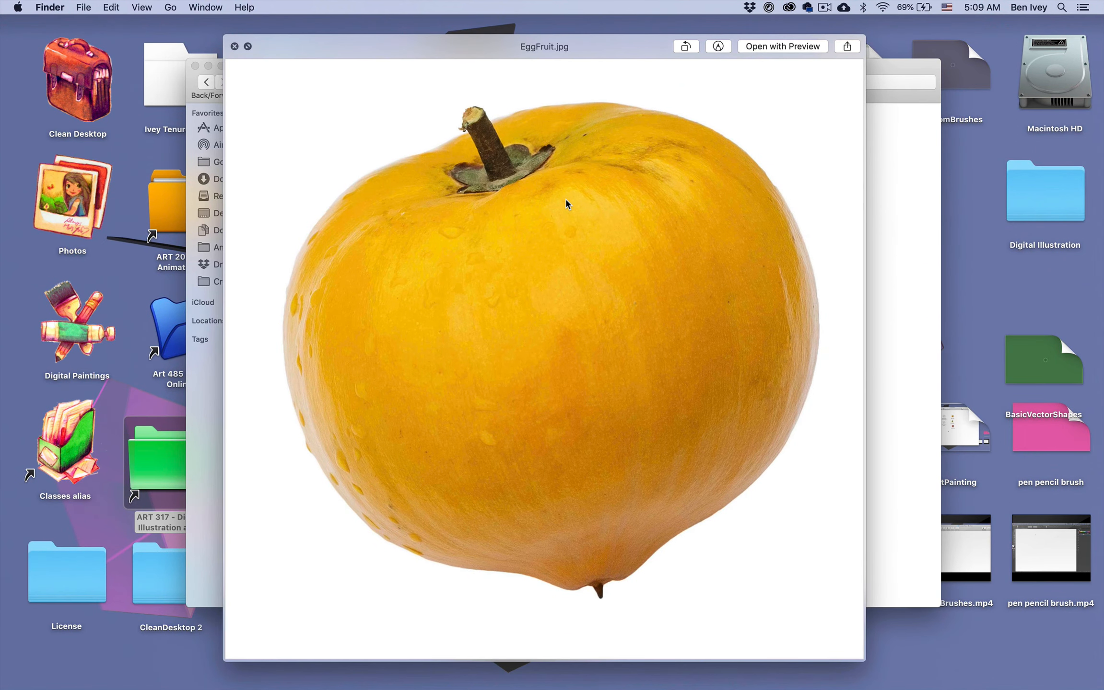
pyautogui.press('Right')
pyautogui.press('Right')
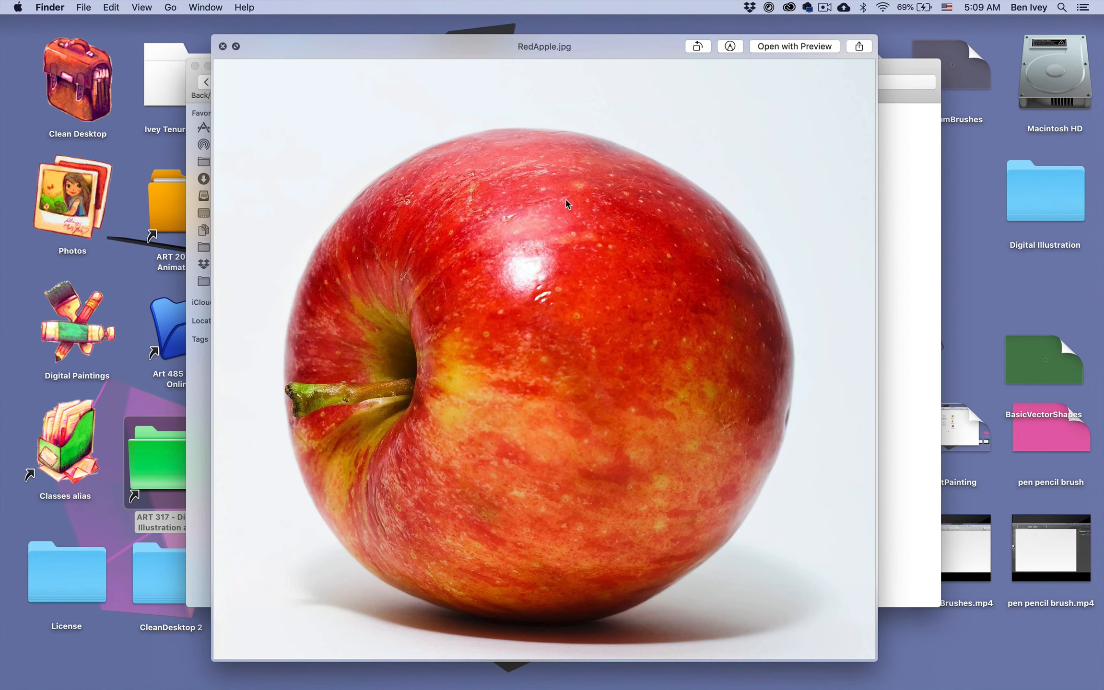
pyautogui.press('space')
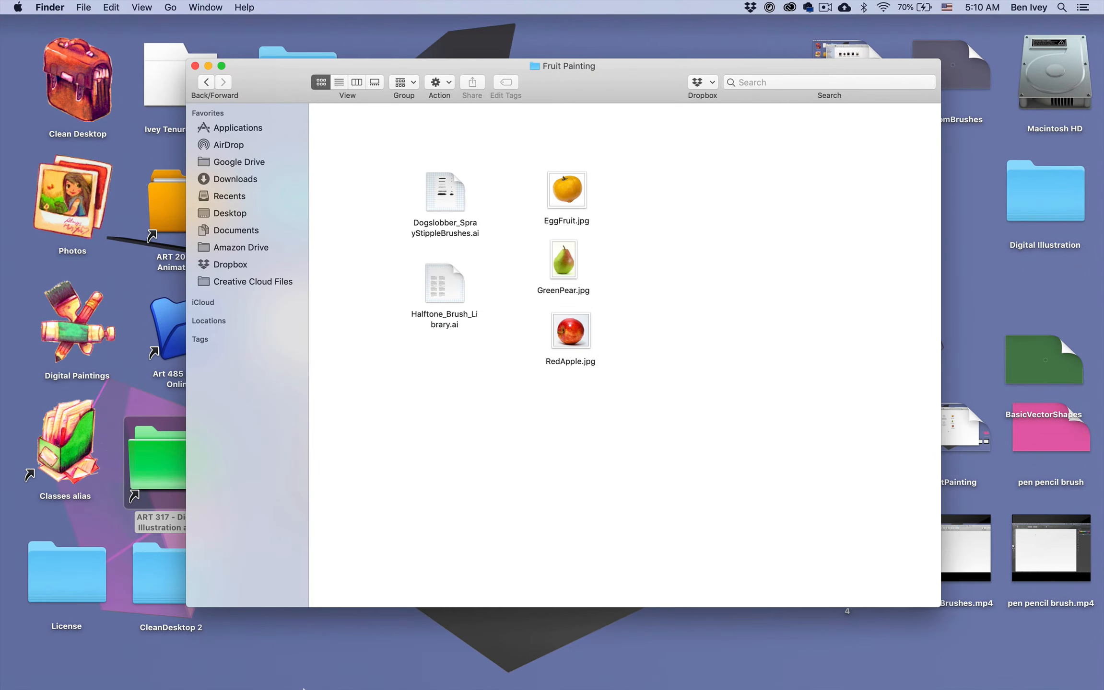
# - Switch to Illustrator and start a new document 8.5 in wide and 11 in high
pyautogui.moveTo(307, 681)
pyautogui.click(240, 666)
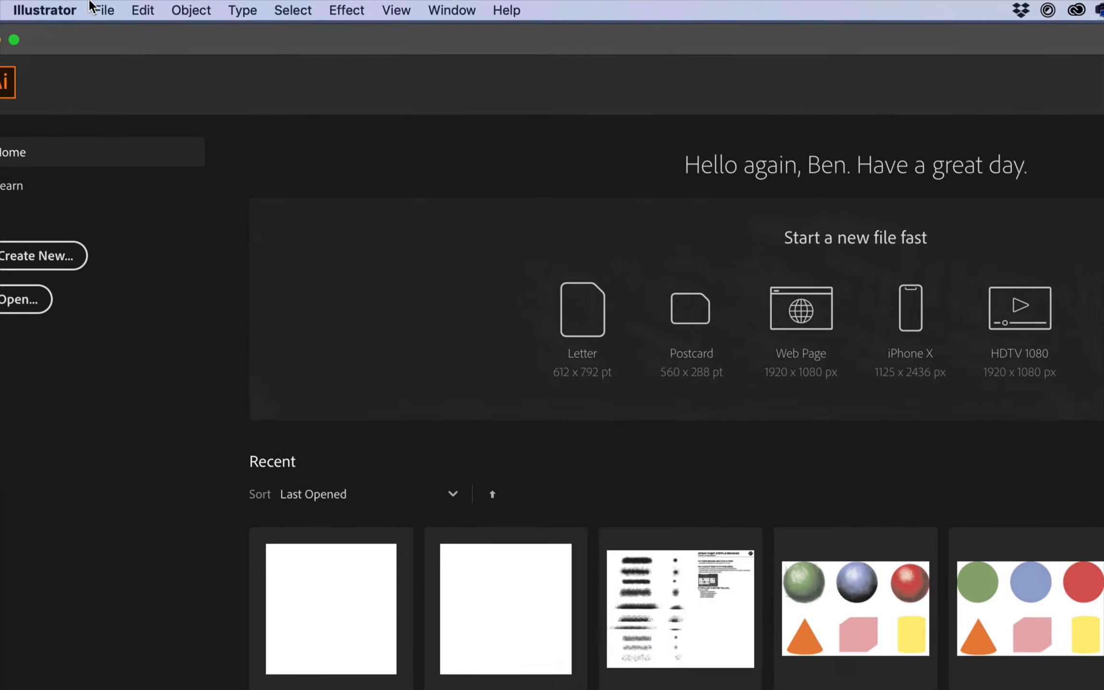
pyautogui.click(101, 8)
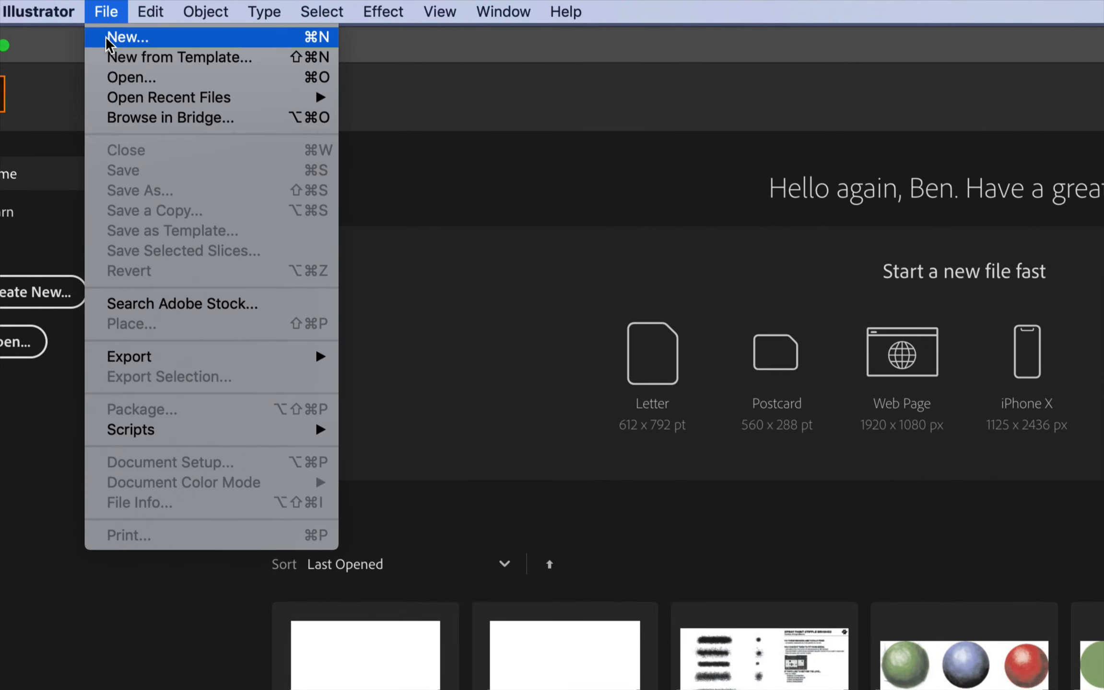
pyautogui.click(99, 23)
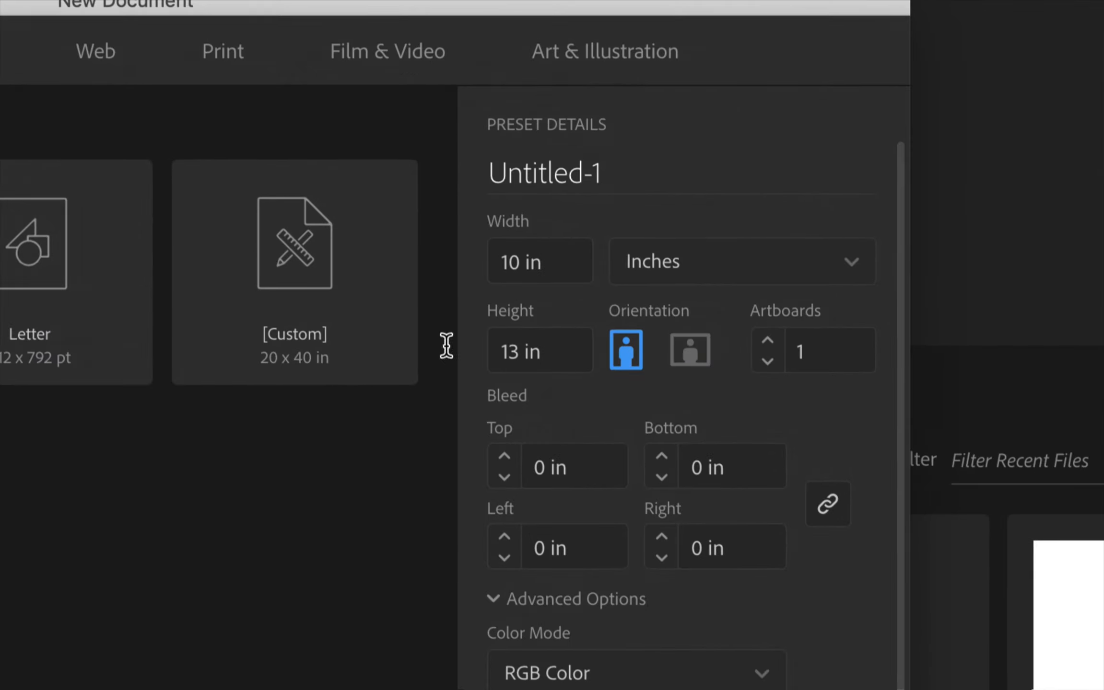
pyautogui.click(511, 263)
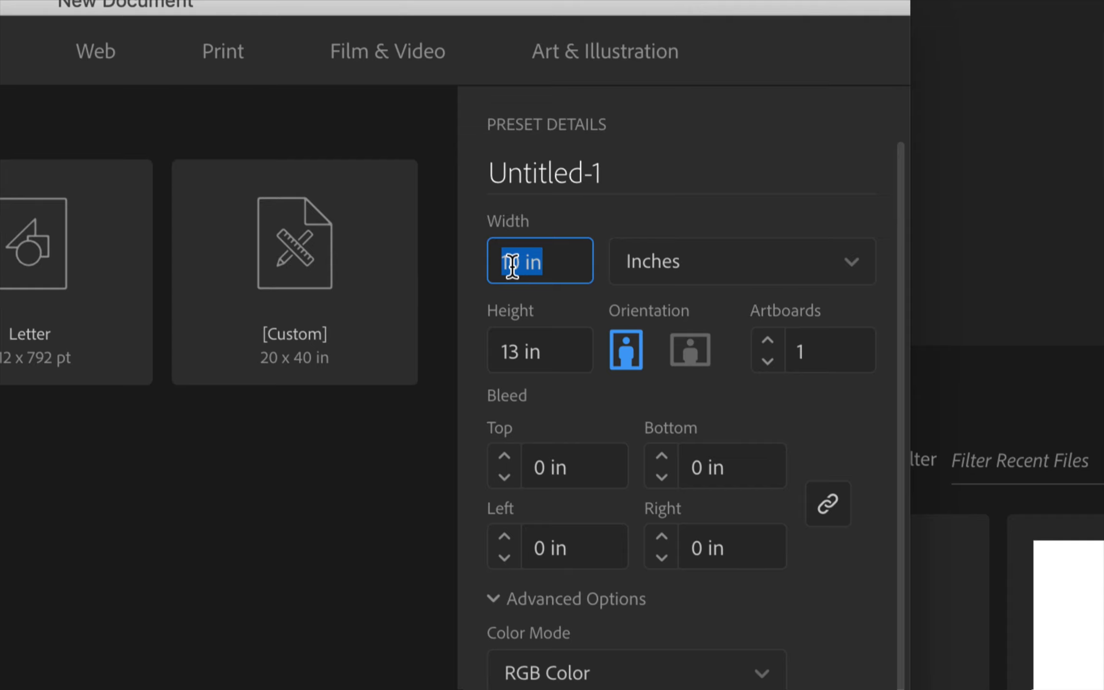
pyautogui.write('8.5')
pyautogui.click(563, 338)
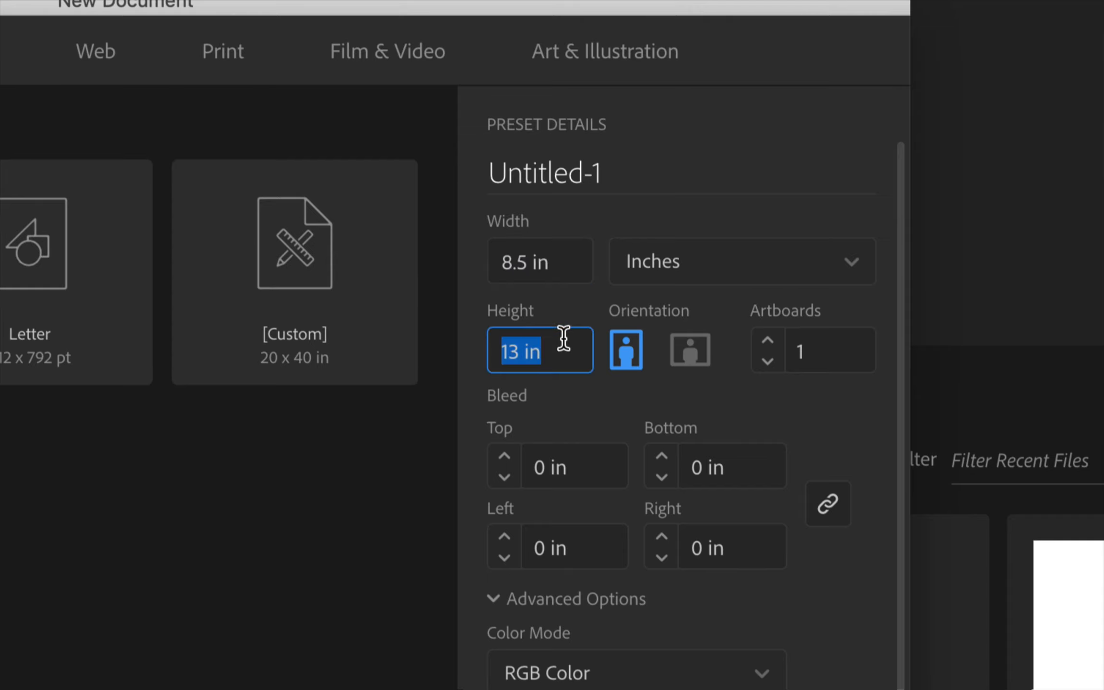
pyautogui.write('11')
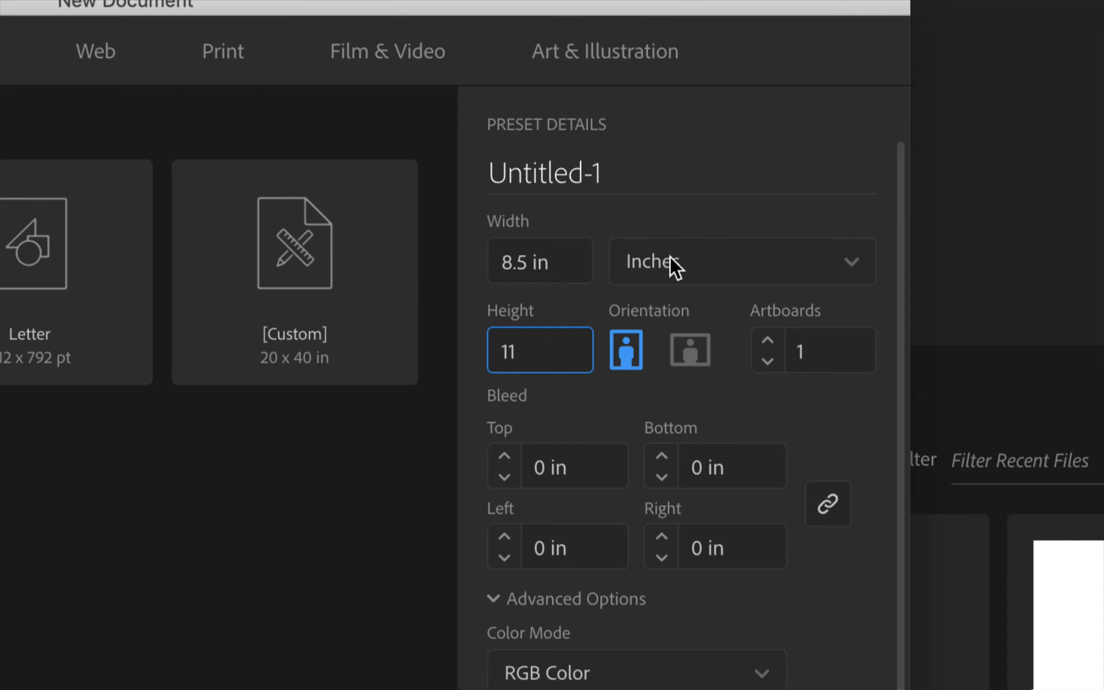
# - Create the document using inches, RGB Color mode and High (300 ppi) raster effects
pyautogui.click(695, 215)
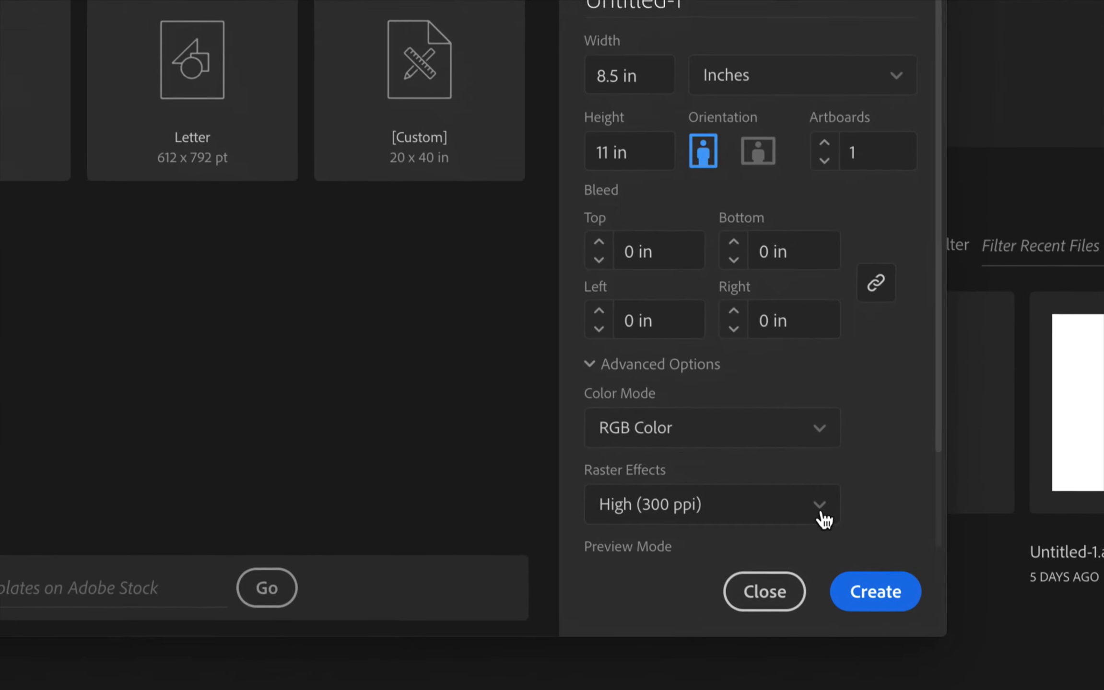
pyautogui.click(722, 469)
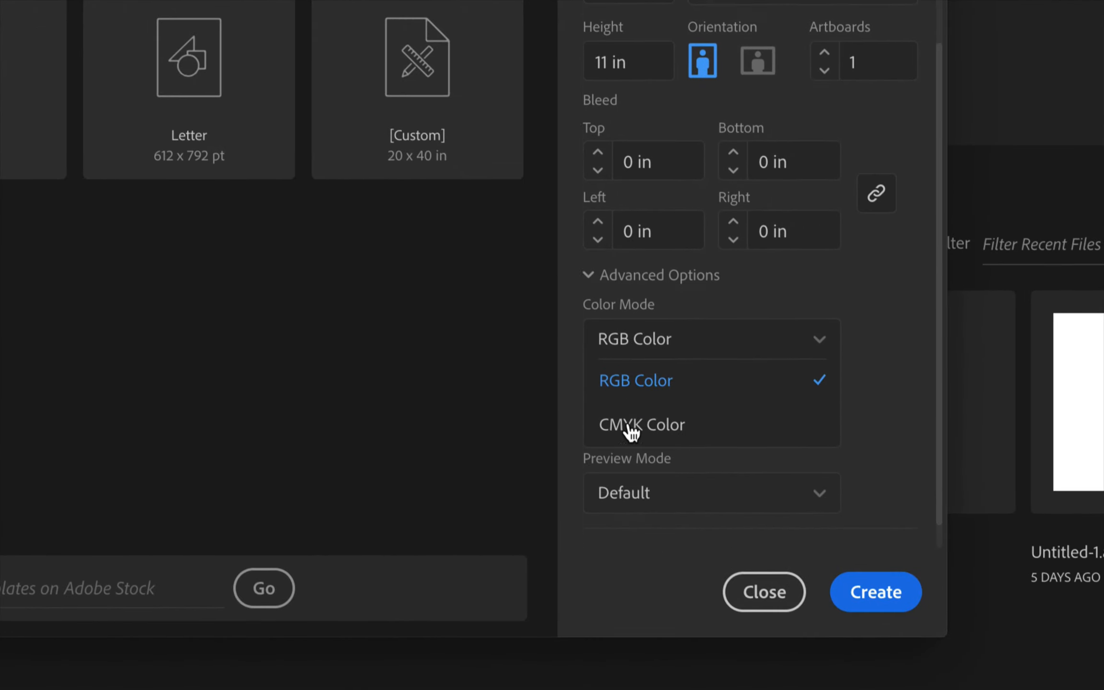
pyautogui.click(650, 363)
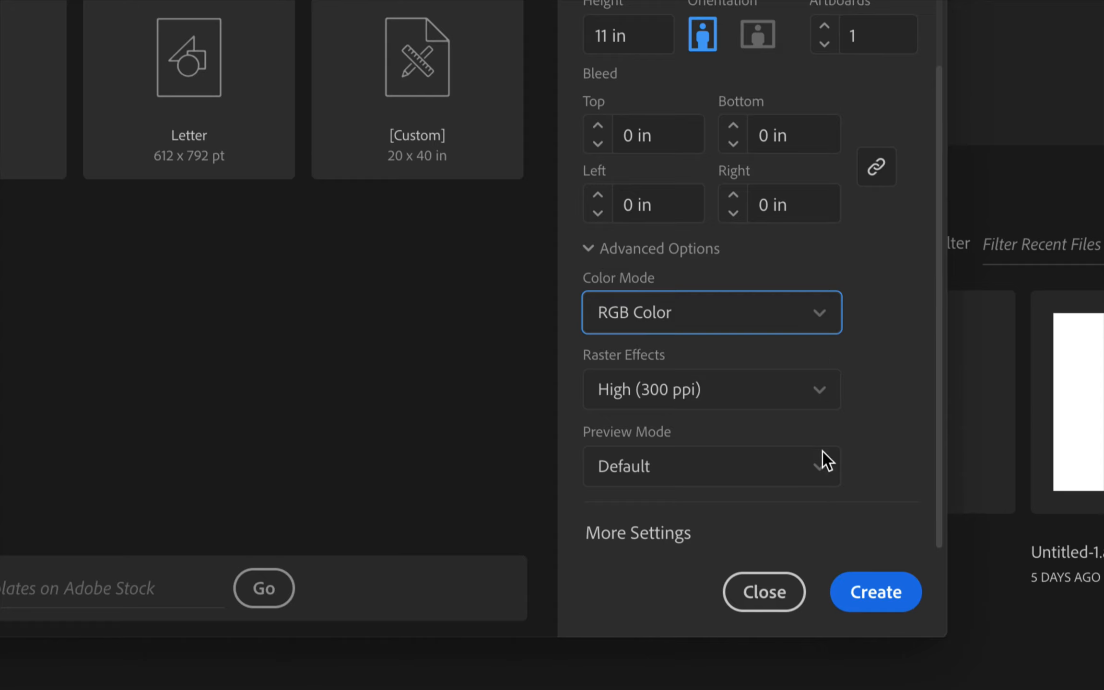
pyautogui.click(878, 598)
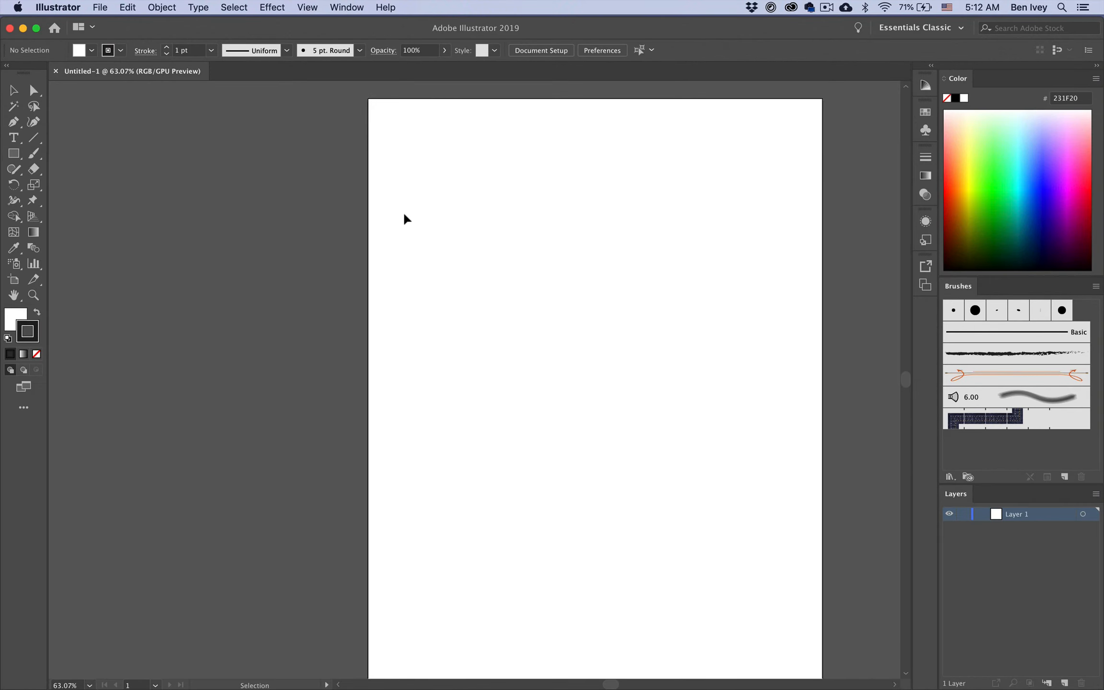
# - Start placing an image and browse to the Fruit Painting folder inside the Unit 4 Exercises folder
pyautogui.hscroll(3, 431, 234)
pyautogui.scroll(1, 433, 234)
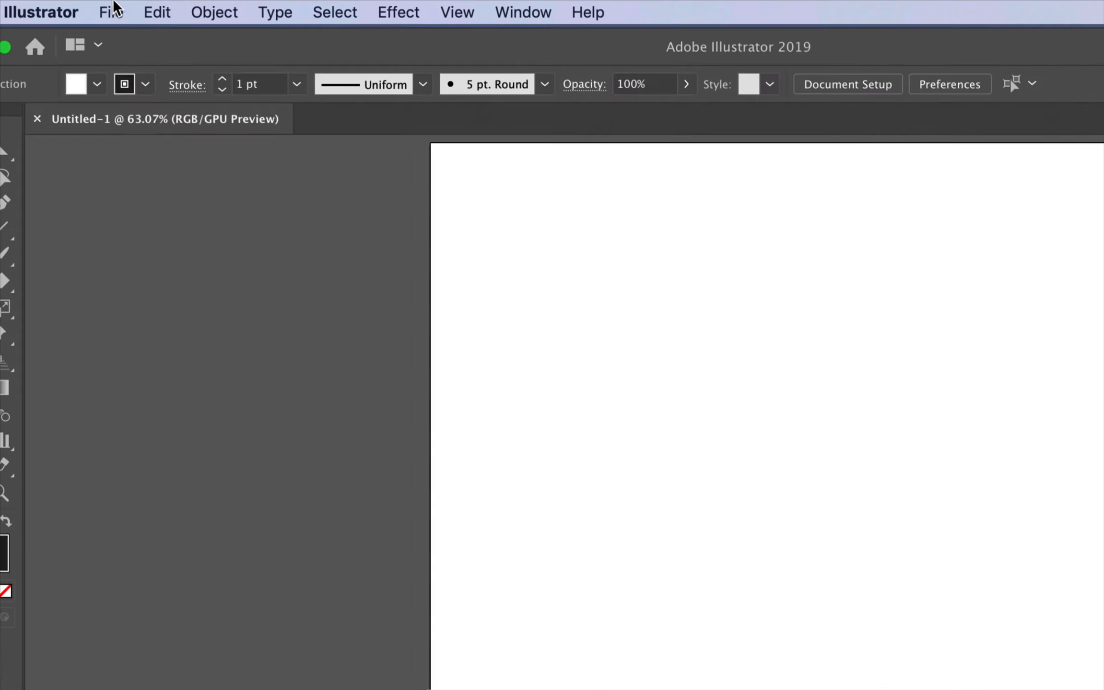
pyautogui.click(98, 6)
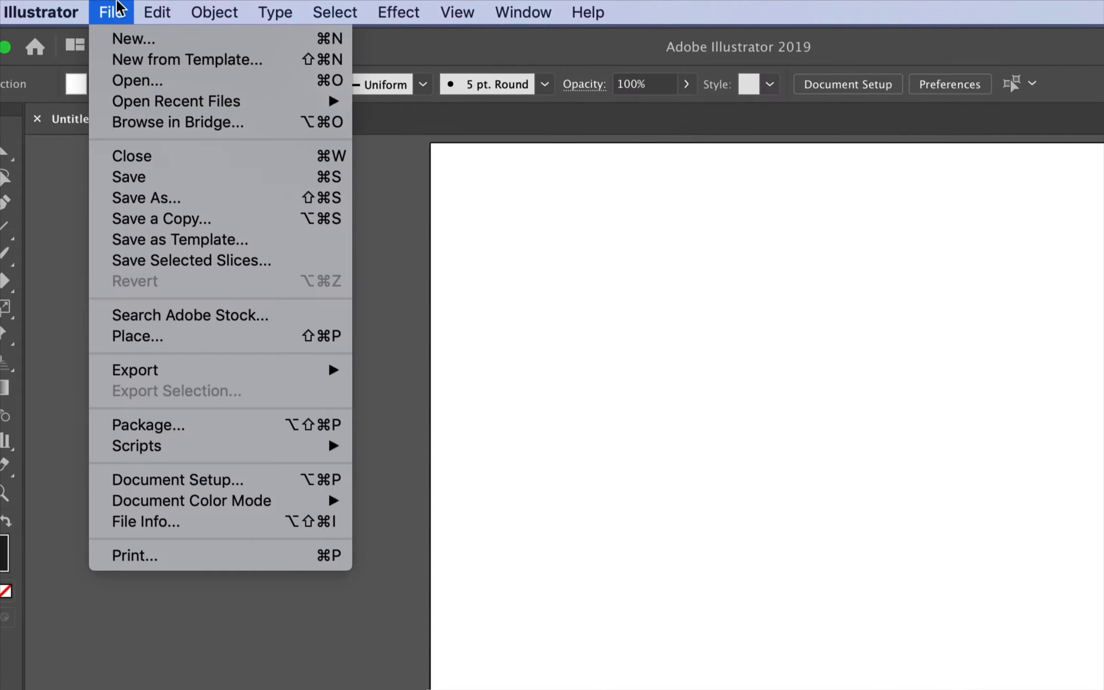
pyautogui.click(180, 337)
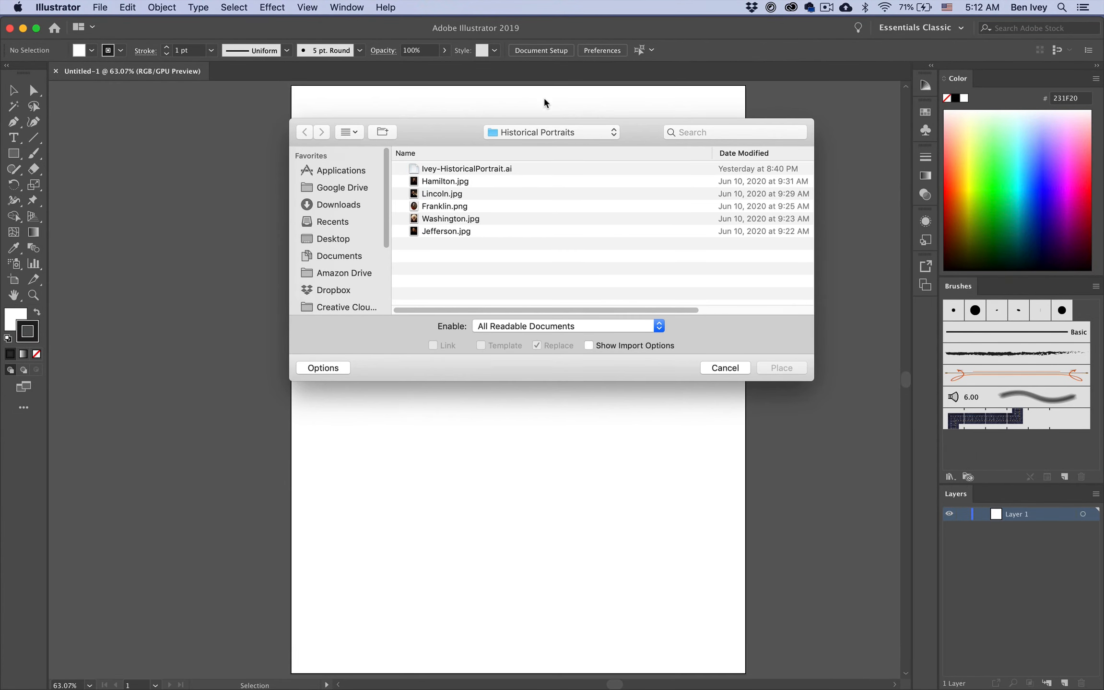
pyautogui.click(544, 131)
pyautogui.click(541, 160)
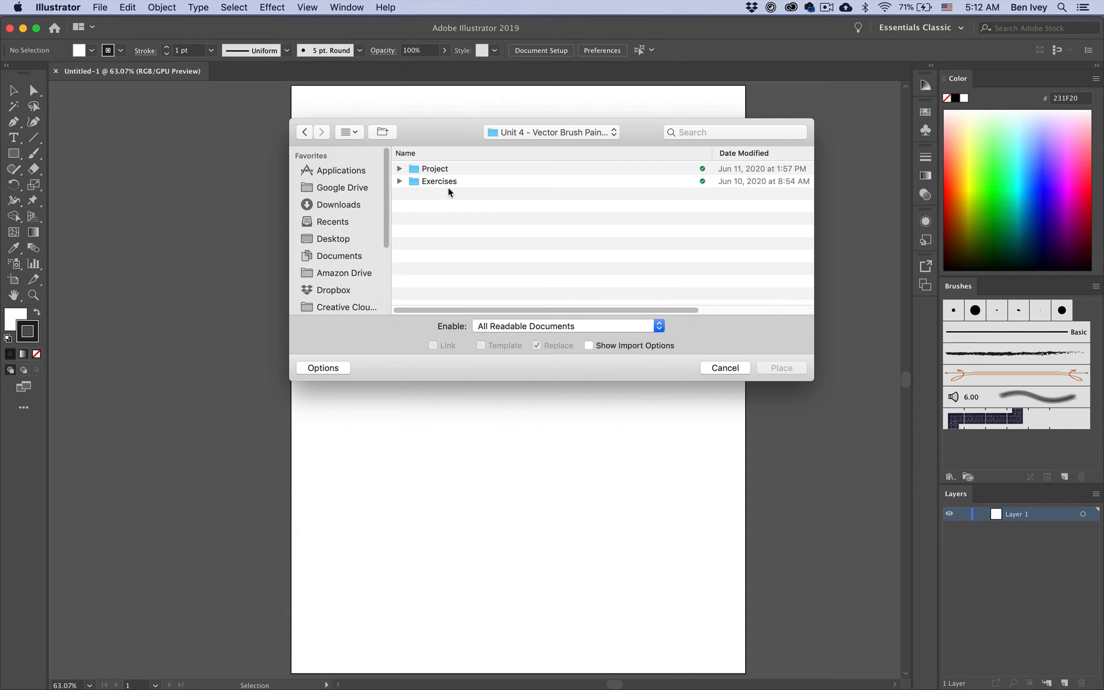
pyautogui.doubleClick(451, 181)
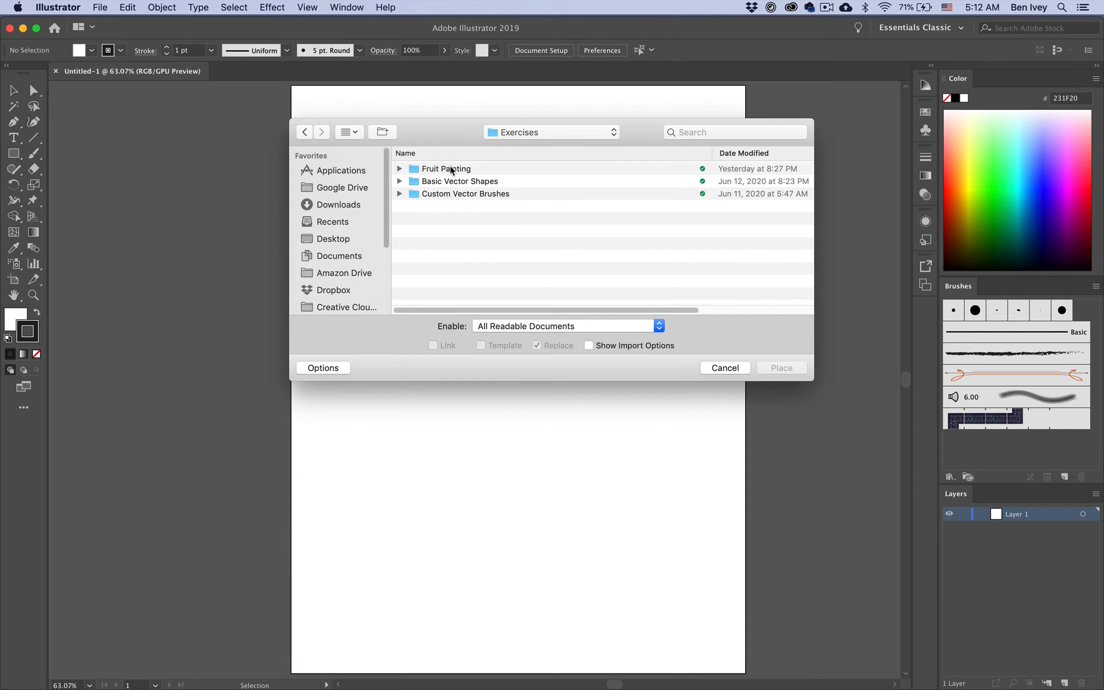
pyautogui.doubleClick(451, 169)
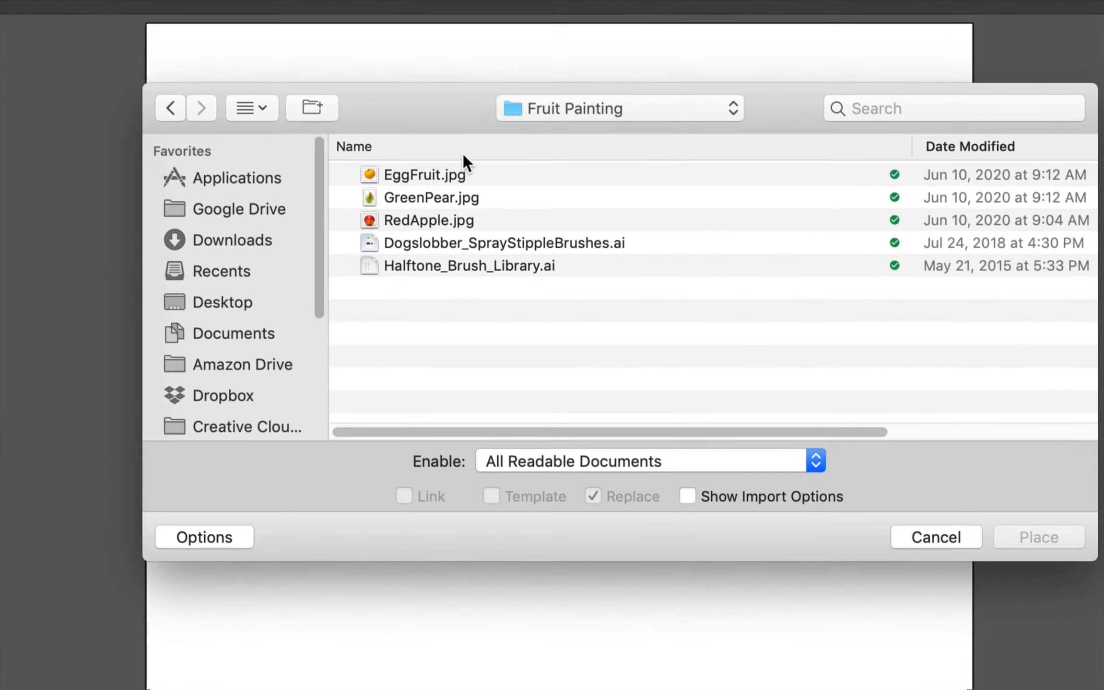
# - Place GreenPear.jpg in the document as a linked template image
pyautogui.click(432, 197)
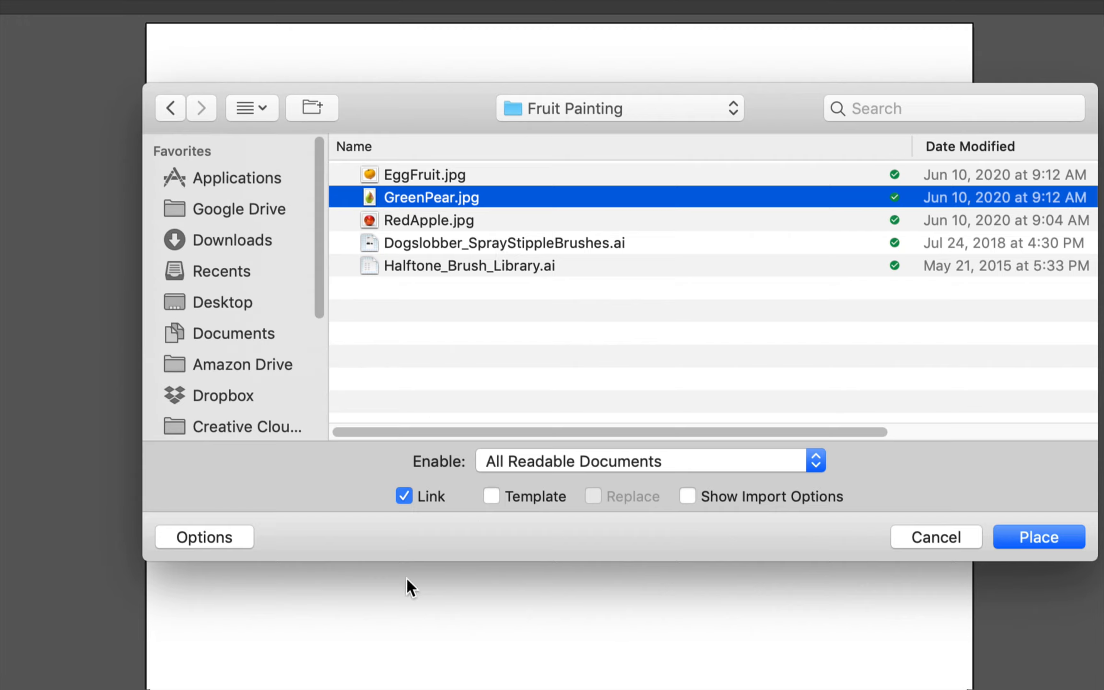
pyautogui.click(207, 548)
pyautogui.click(208, 546)
pyautogui.click(1051, 538)
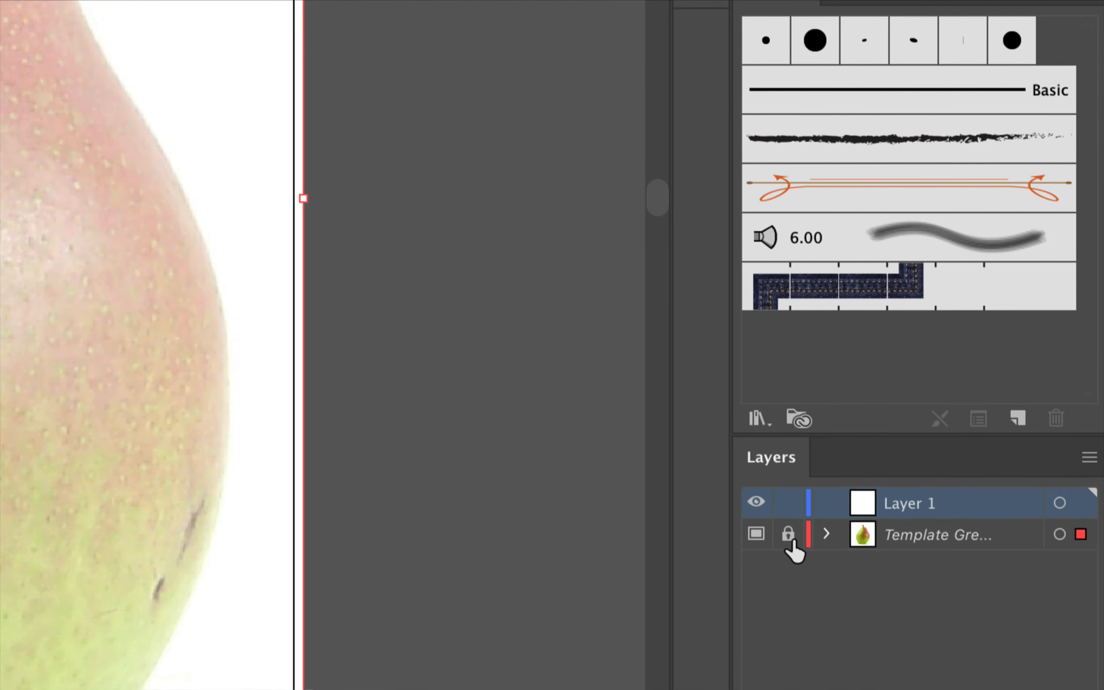
# - Unlock the template layer and scale the pear image down proportionally so it fits centered within the artboard
pyautogui.click(789, 540)
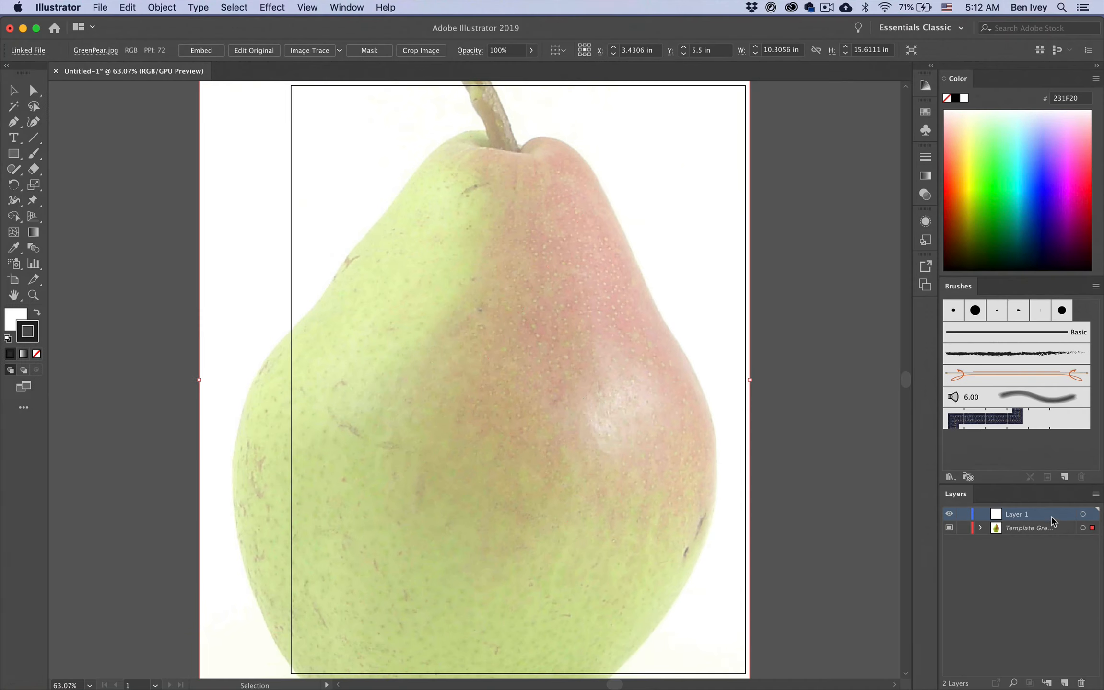
pyautogui.click(581, 398)
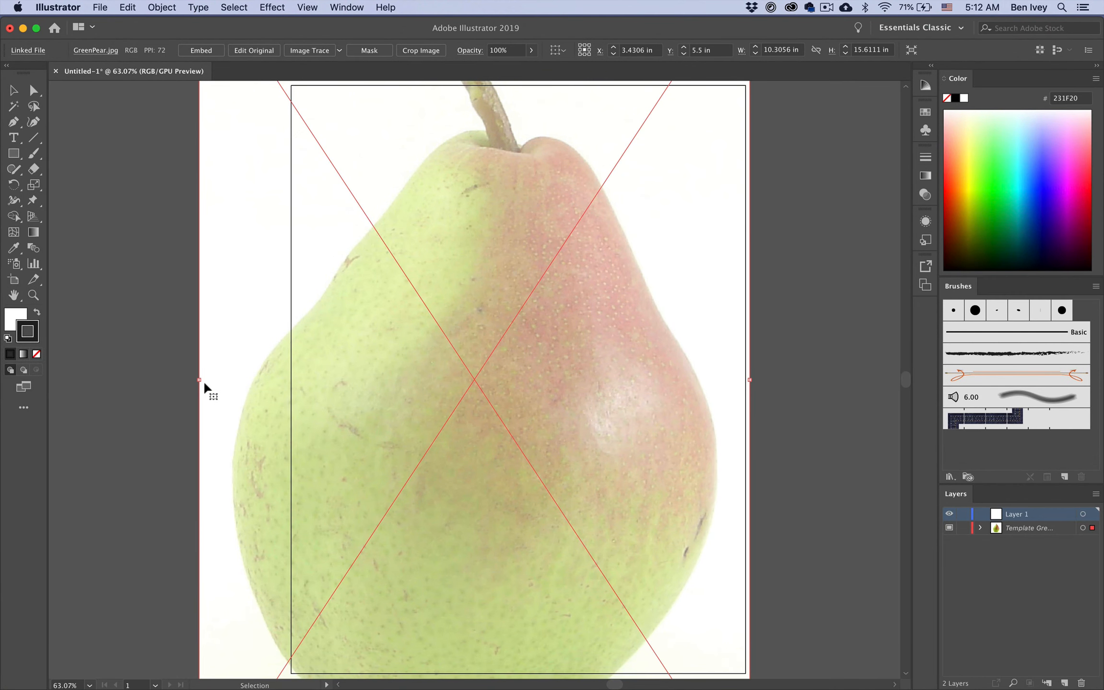
pyautogui.moveTo(199, 380); pyautogui.dragTo(423, 380)
pyautogui.moveTo(551, 393); pyautogui.dragTo(482, 394)
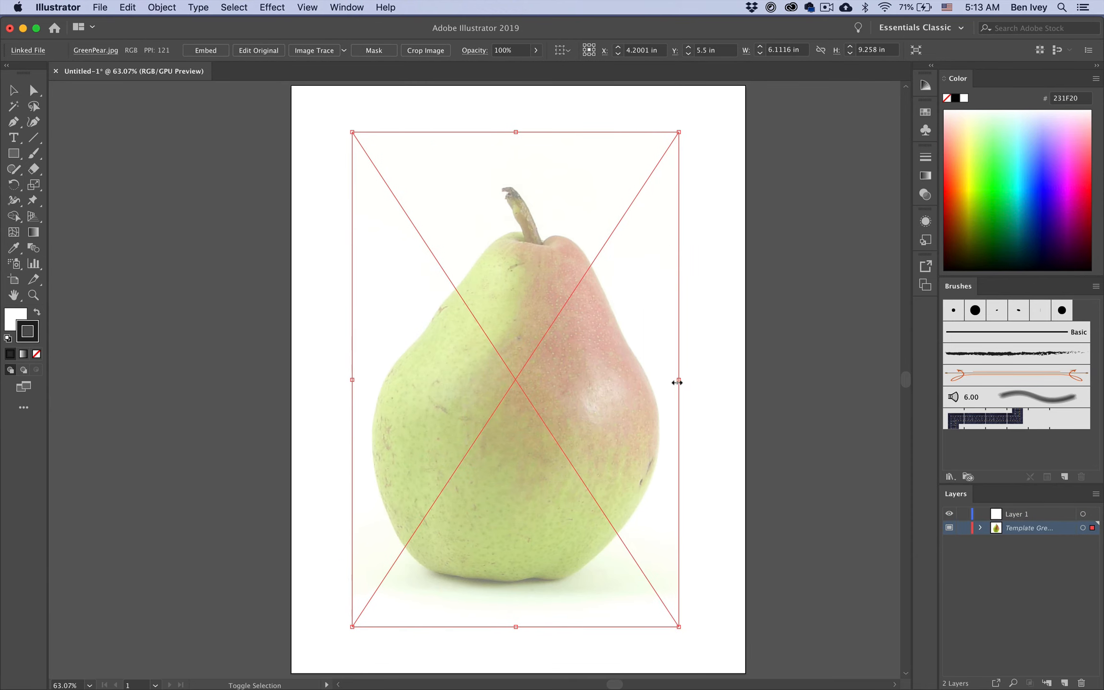
pyautogui.moveTo(676, 380); pyautogui.dragTo(703, 380)
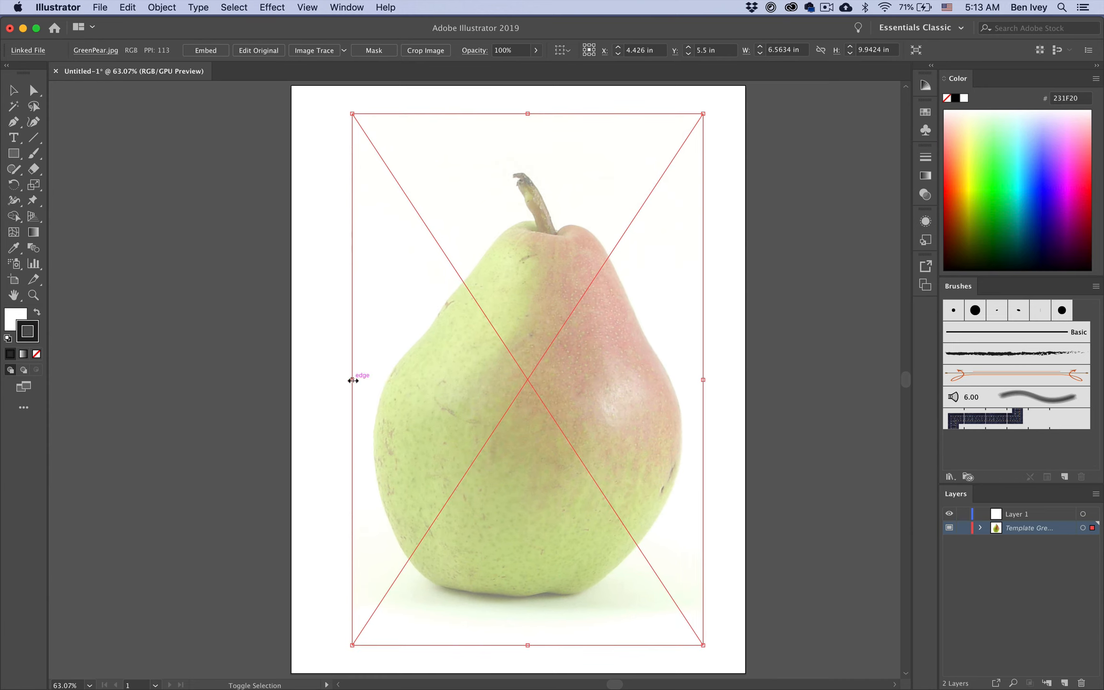
pyautogui.moveTo(352, 380); pyautogui.dragTo(340, 380)
pyautogui.click(742, 481)
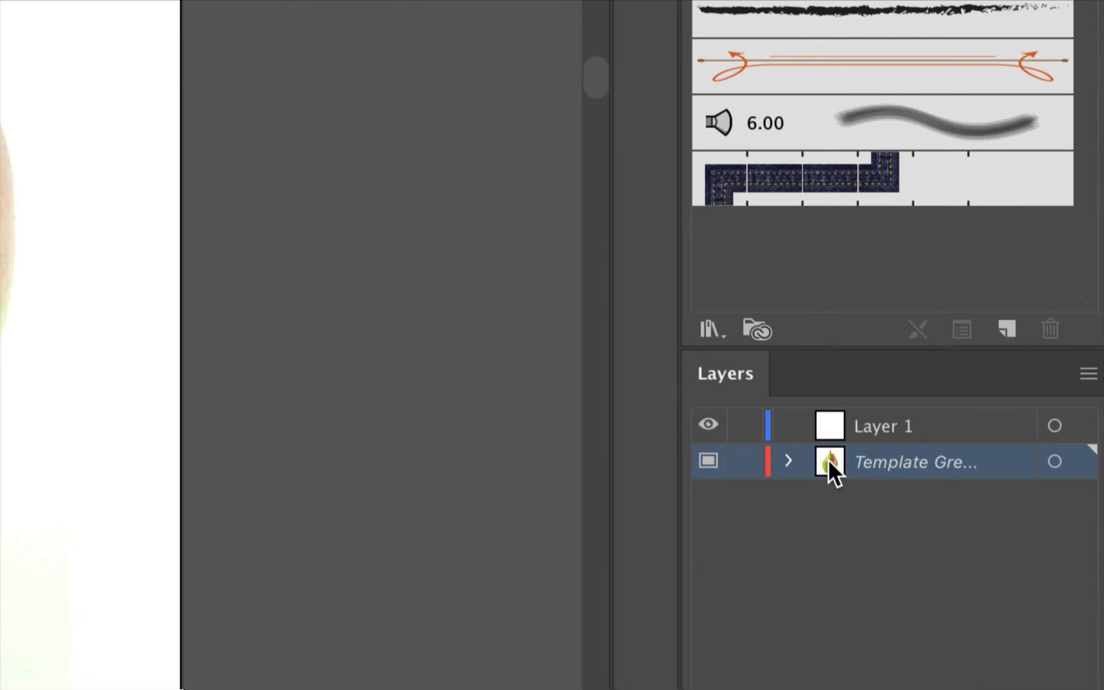
# - Turn off image dimming for the Template GreenPear.jpg layer
pyautogui.doubleClick(826, 459)
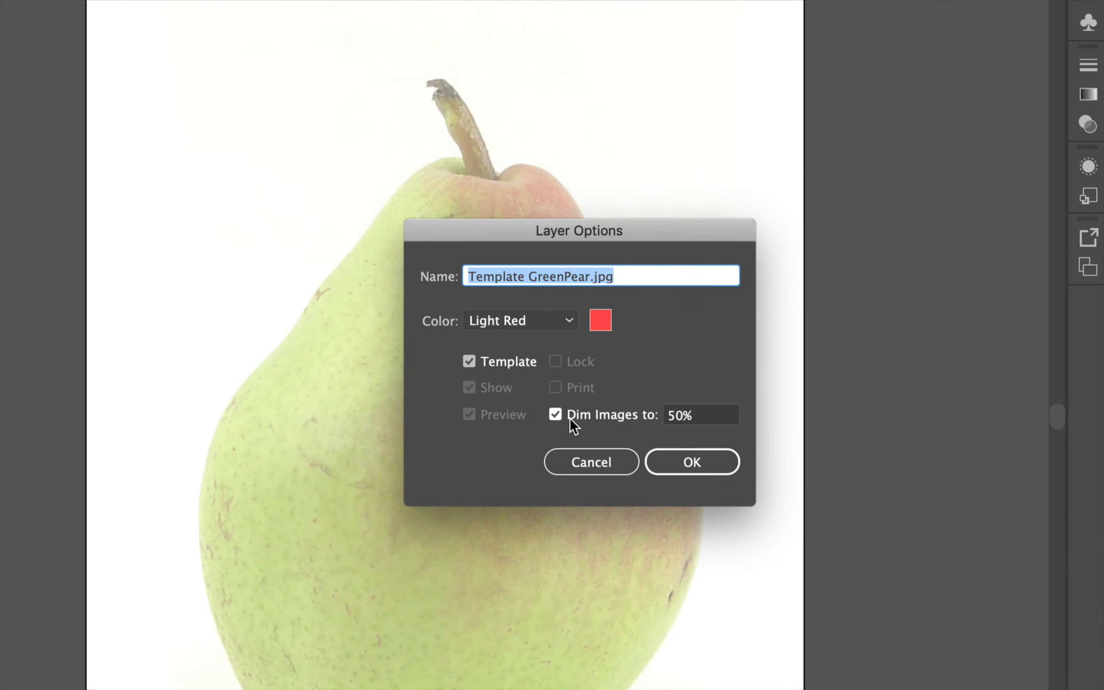
pyautogui.click(563, 414)
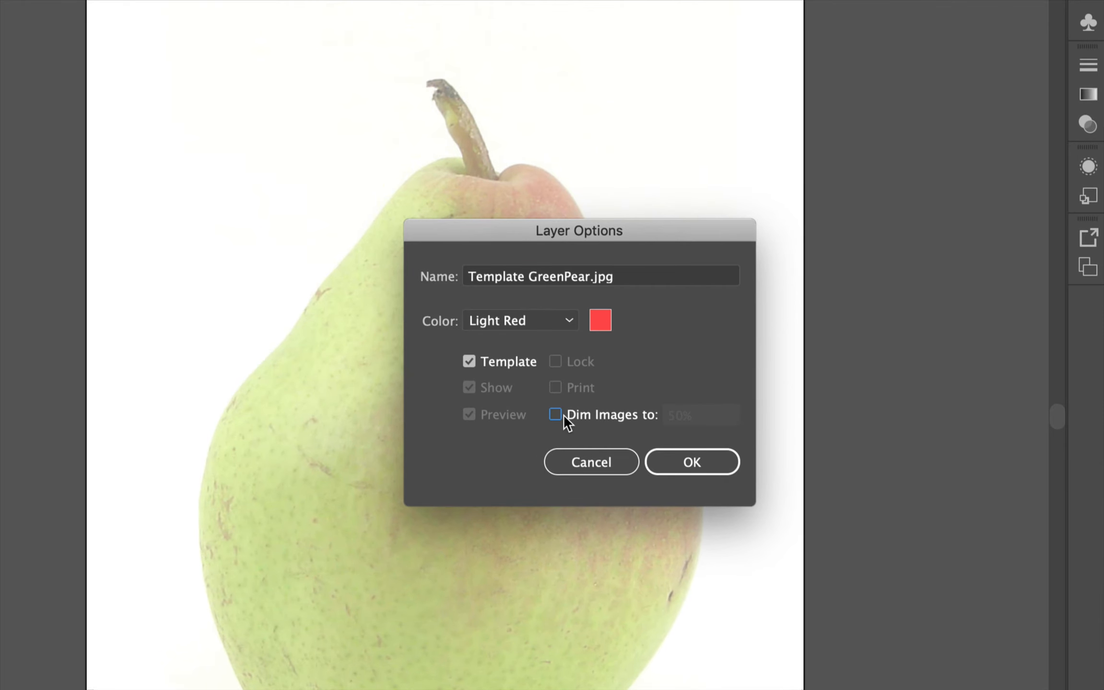
pyautogui.click(691, 464)
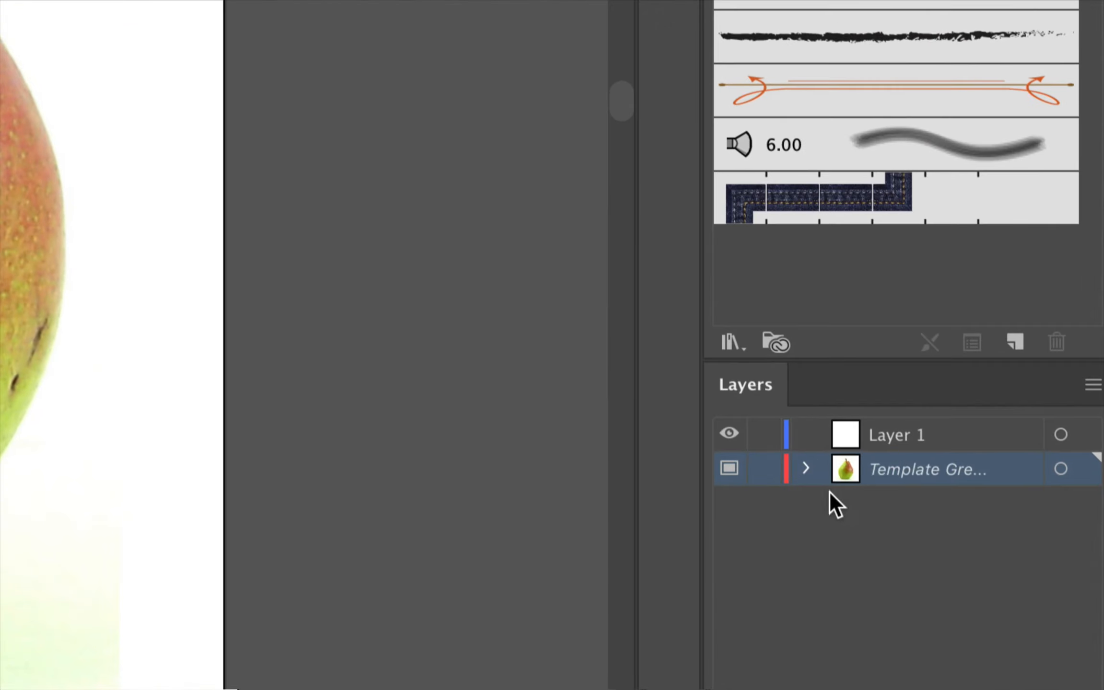
# - Lock the pear template layer and make Layer 1 the active layer
pyautogui.click(767, 472)
pyautogui.click(918, 434)
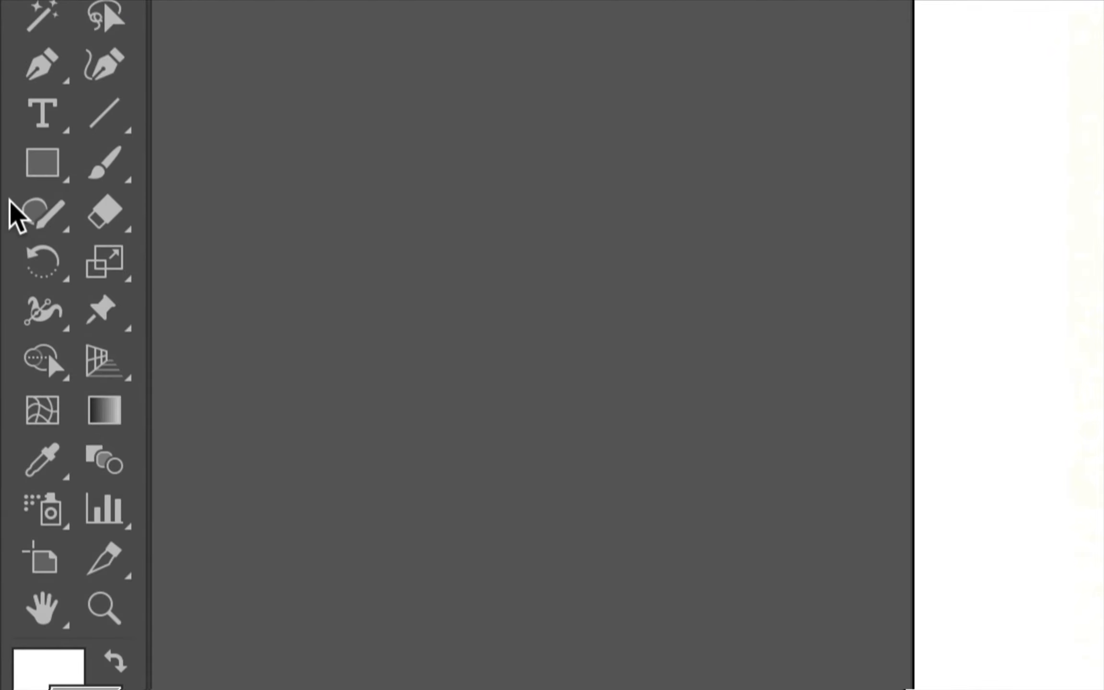
# - Activate the Pencil tool and accept its options with Keep selected on, path closing within 15 pixels and path editing within 8 pixels
pyautogui.click(9, 167)
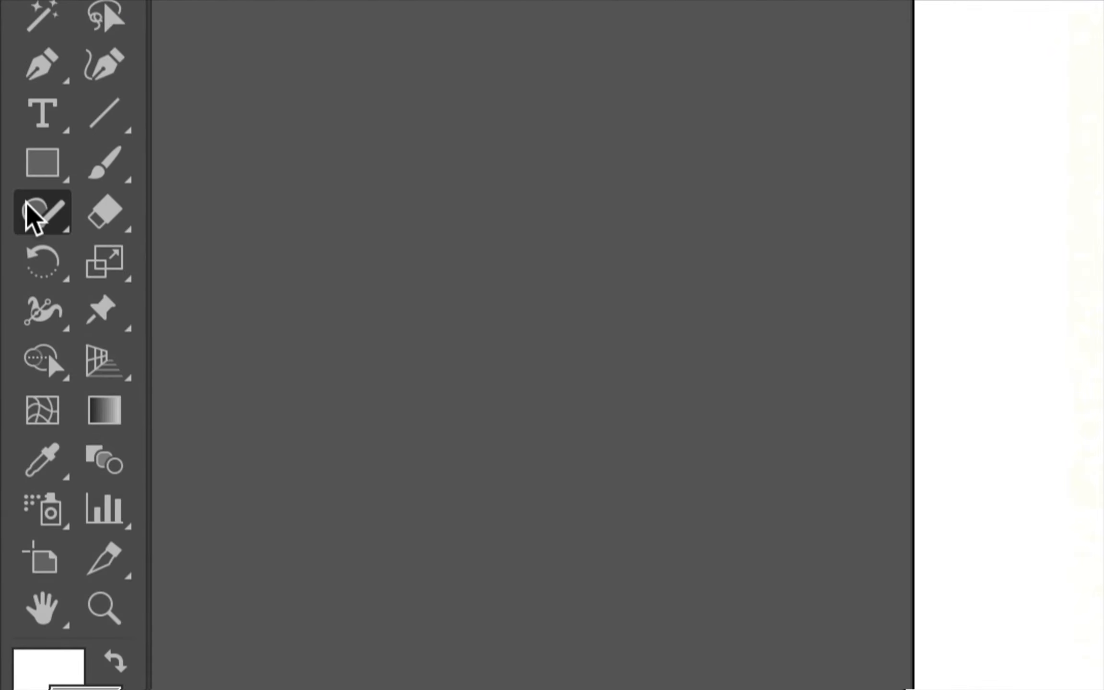
pyautogui.click(31, 219)
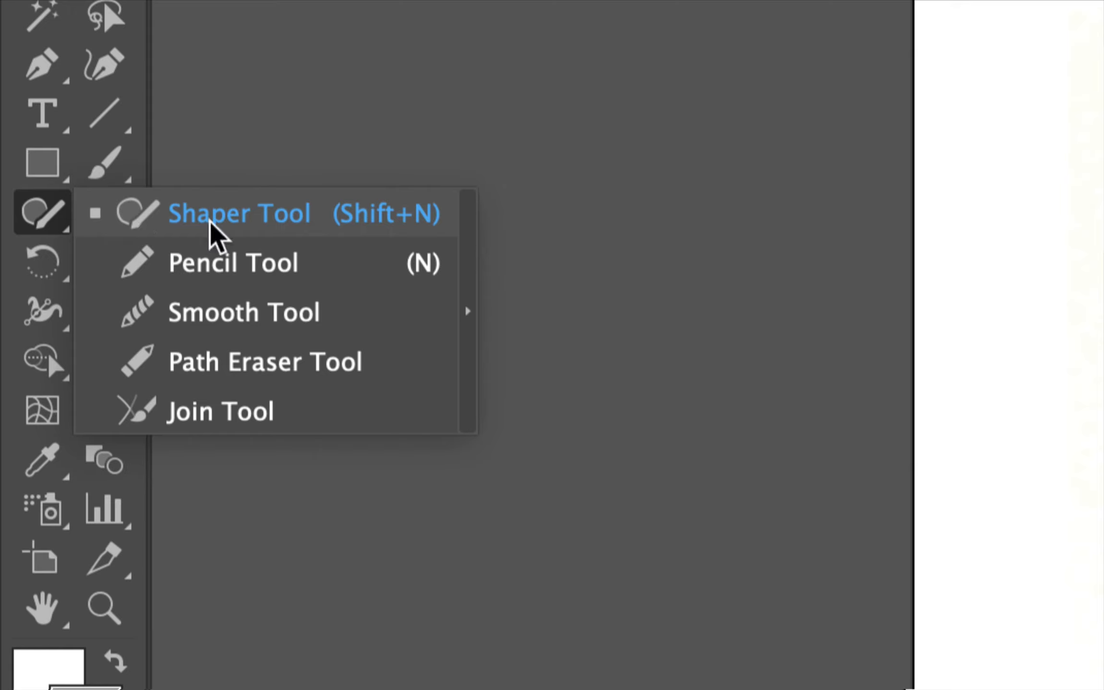
pyautogui.click(191, 263)
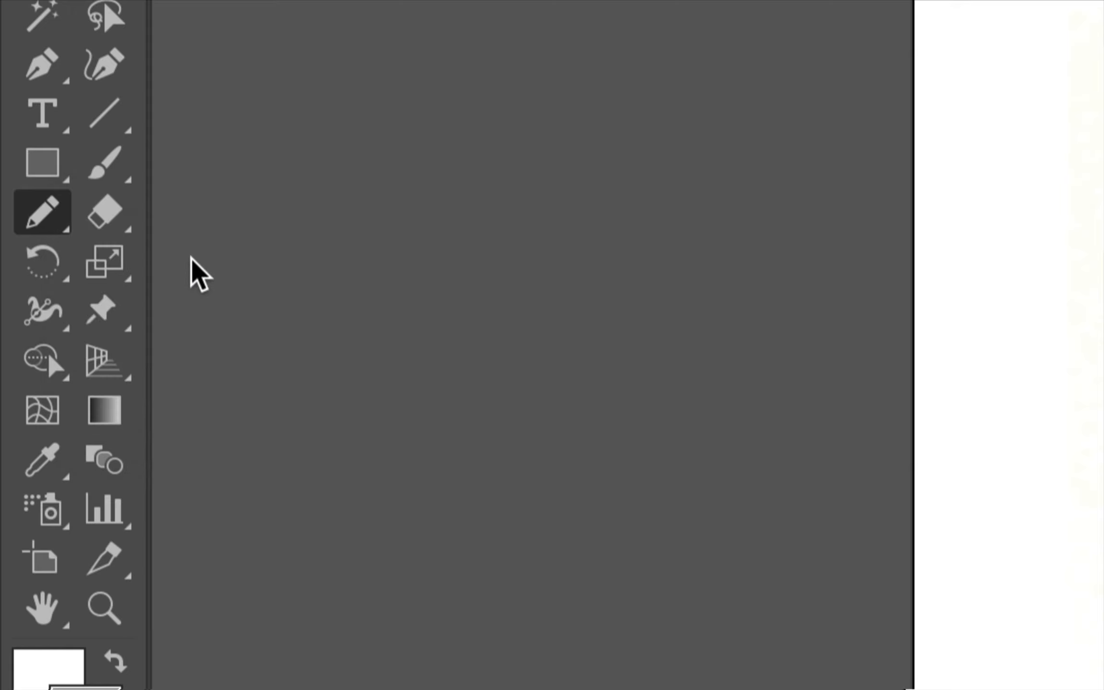
pyautogui.doubleClick(50, 217)
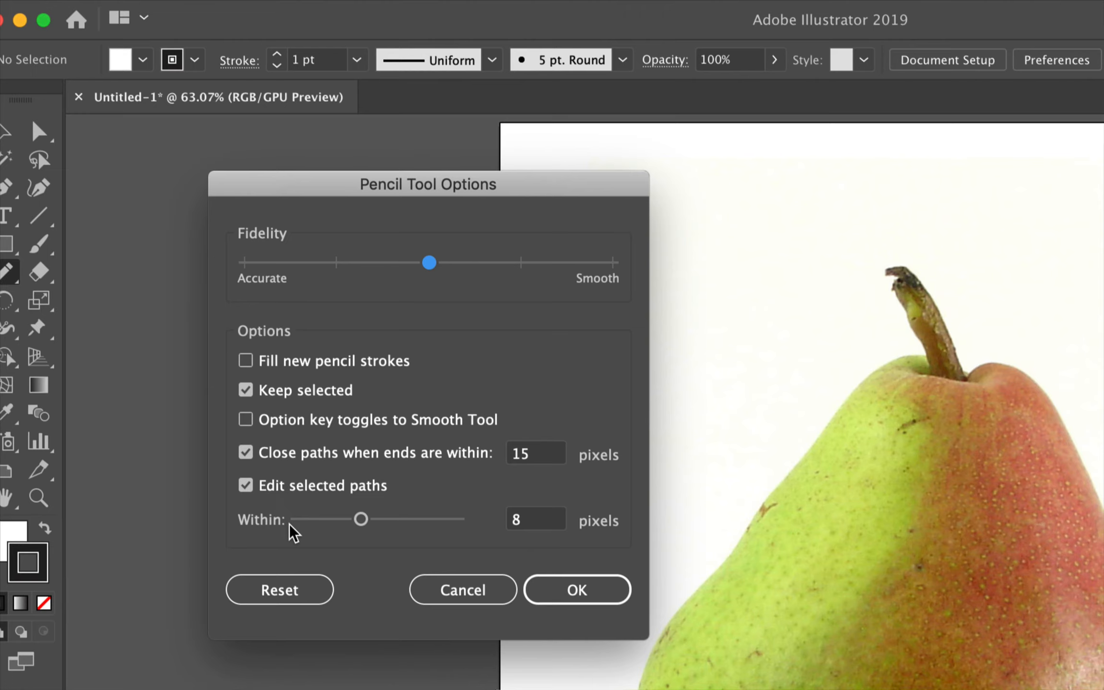
pyautogui.click(583, 590)
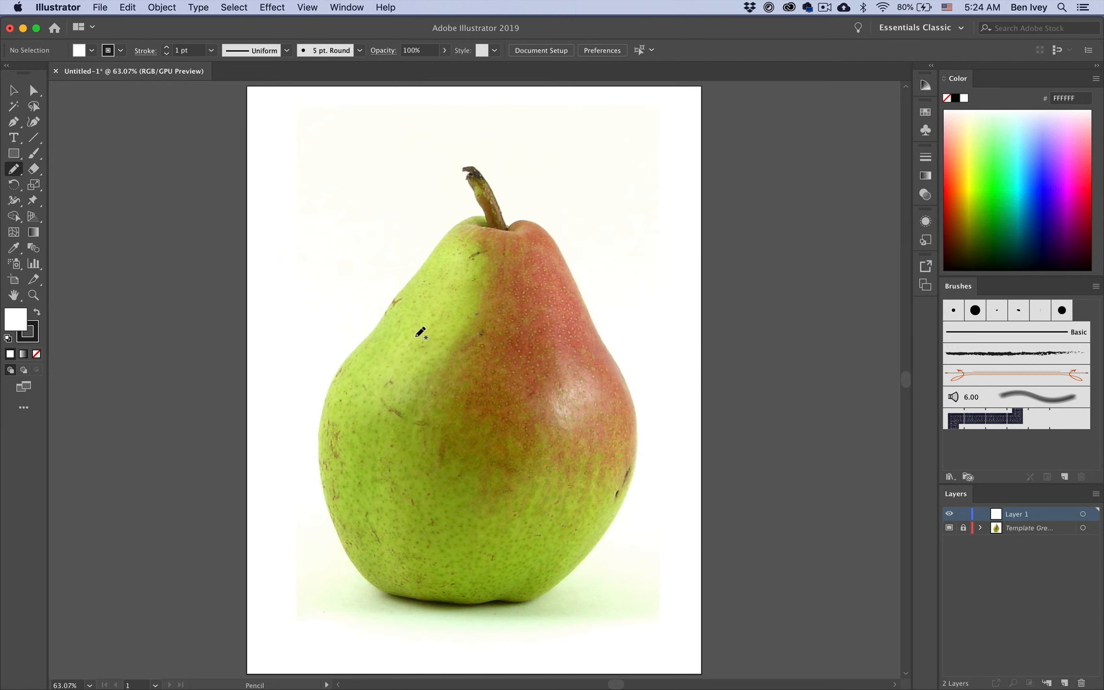
# - Draw a closed patch about 1.6 × 1.27 in on the pear's upper-left shoulder, fill it with sampled yellow-green CEDE66 and deselect it
pyautogui.press('super+equal')
pyautogui.press('super+equal')
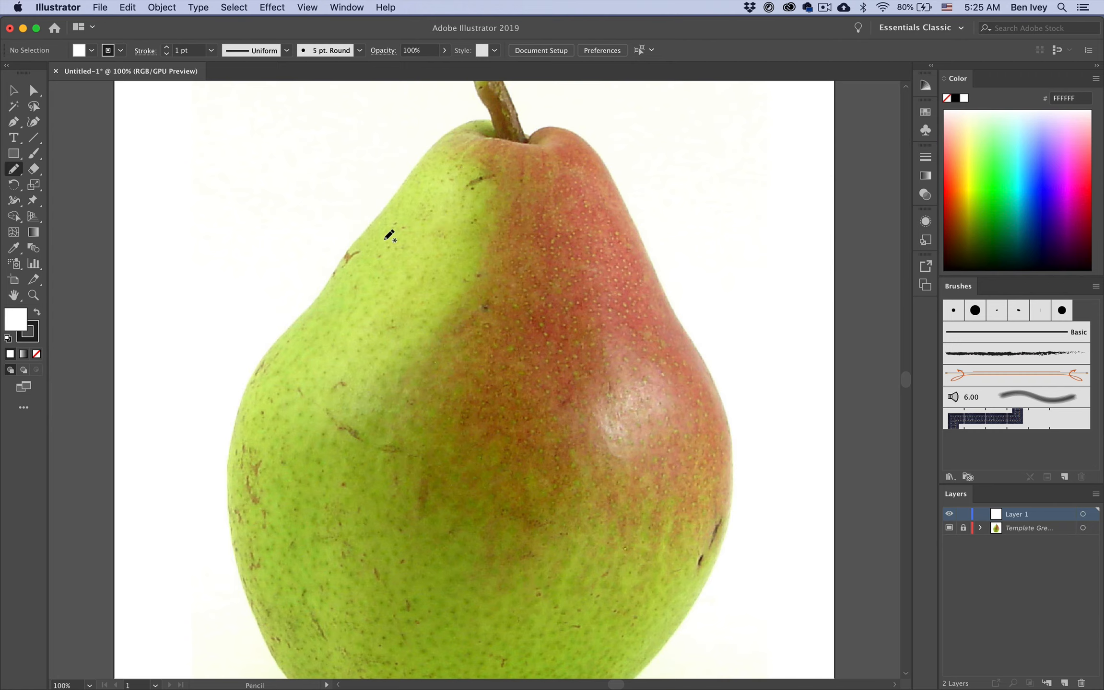
pyautogui.moveTo(375, 221)
pyautogui.mouseDown()
pyautogui.moveTo(441, 175)
pyautogui.moveTo(482, 189)
pyautogui.moveTo(477, 245)
pyautogui.moveTo(437, 270)
pyautogui.moveTo(369, 278)
pyautogui.moveTo(356, 239)
pyautogui.moveTo(372, 222)
pyautogui.mouseUp()
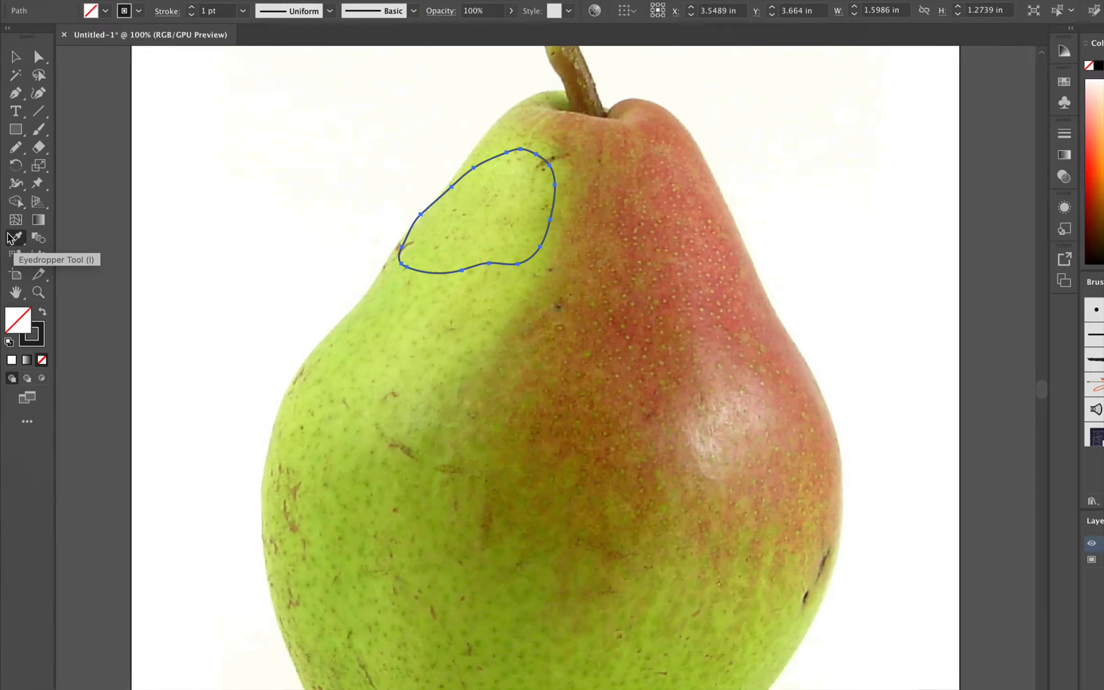
pyautogui.click(15, 238)
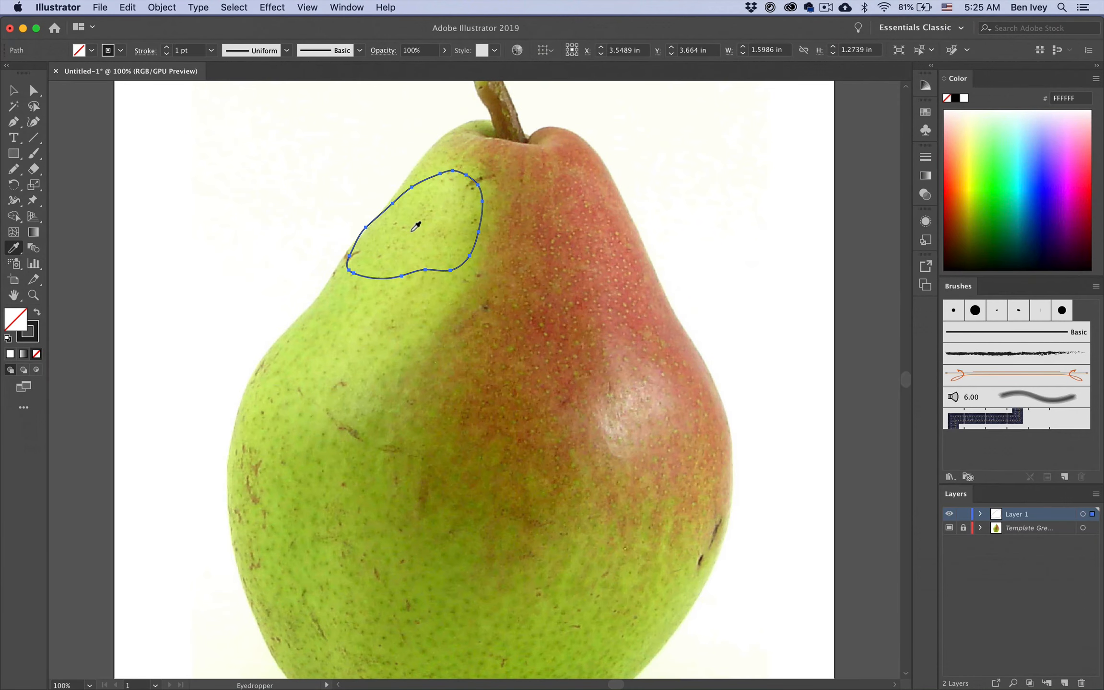
pyautogui.click(413, 229)
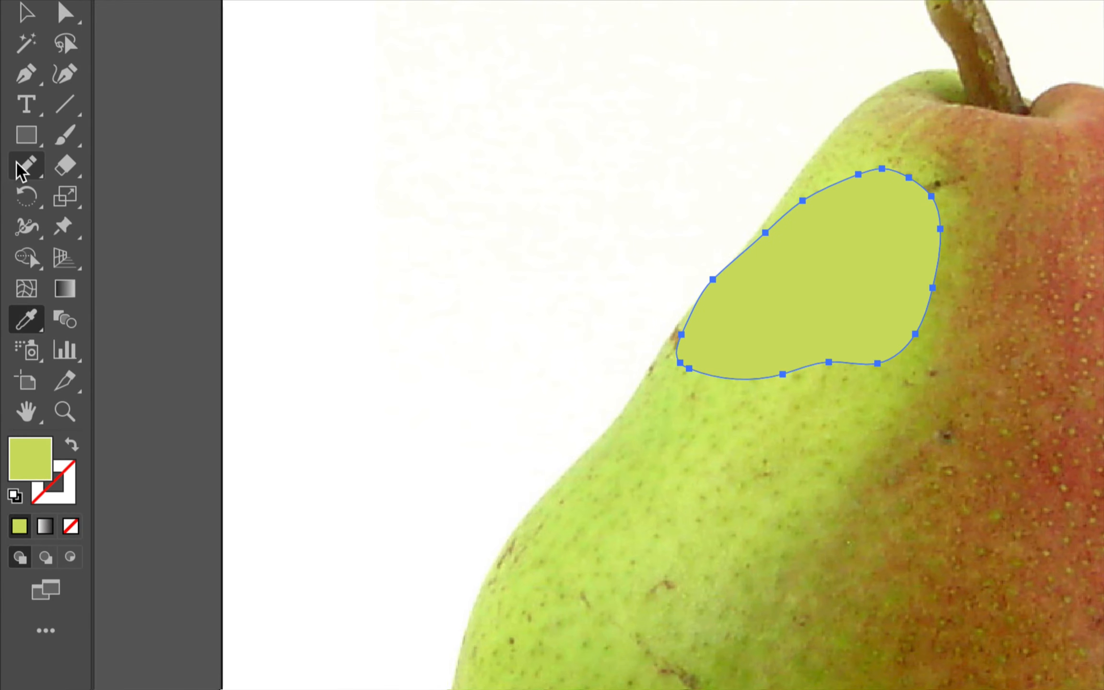
pyautogui.click(18, 165)
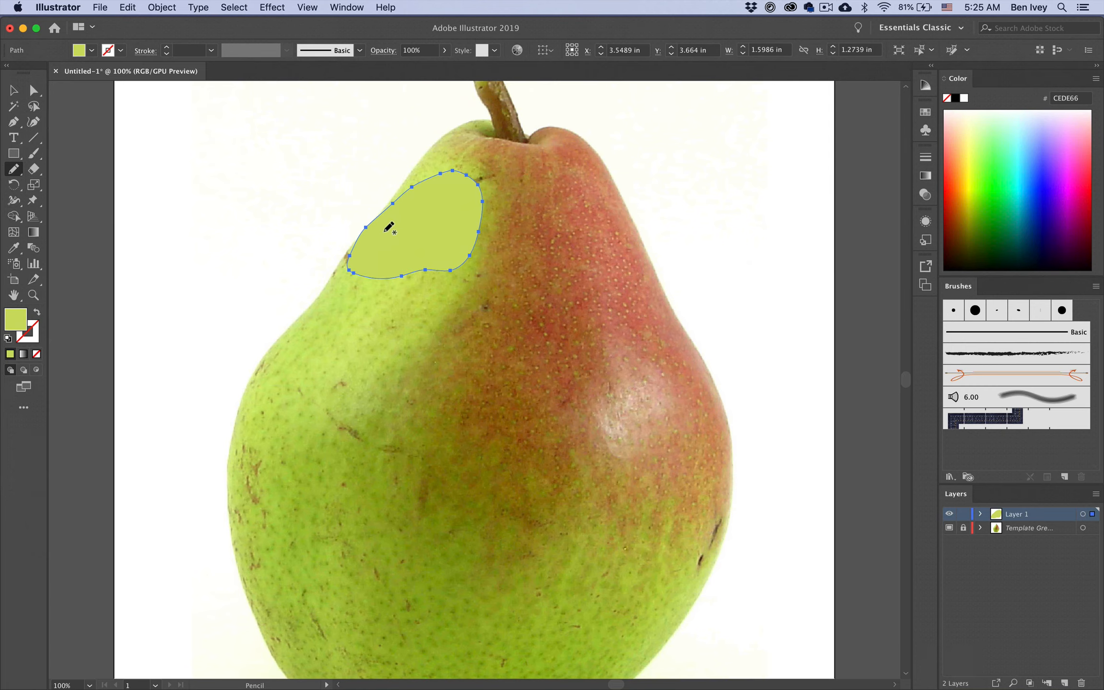
pyautogui.press('super')
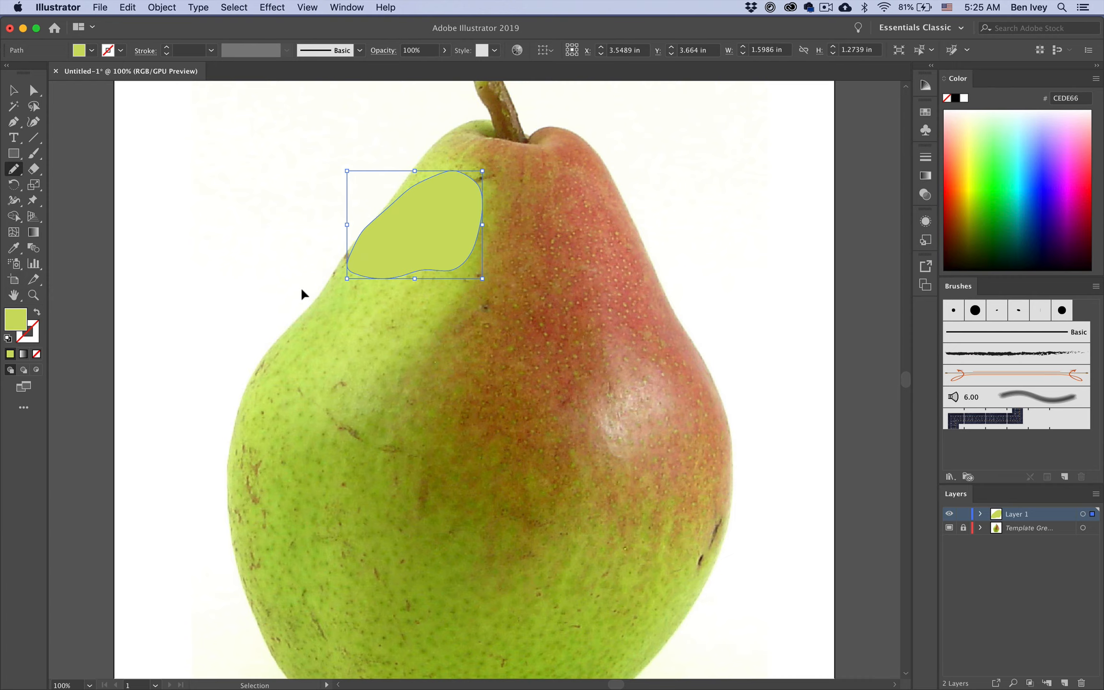
pyautogui.keyDown('super'); pyautogui.click(245, 277); pyautogui.keyUp('super')
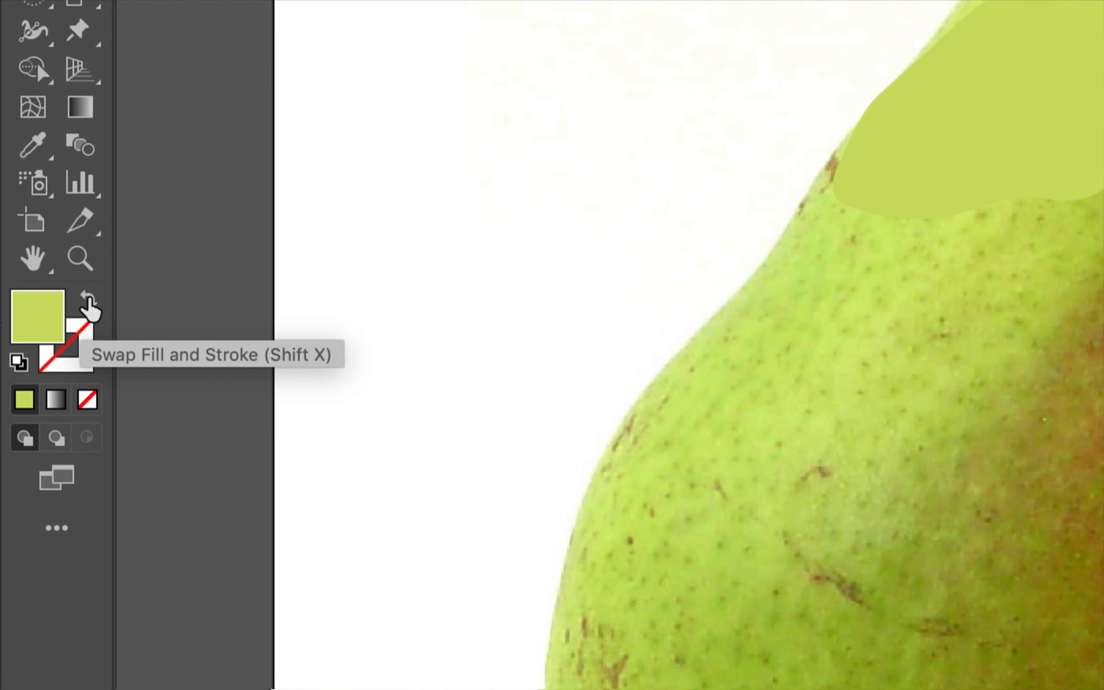
# - Swap fill and stroke so new Pencil paths have no fill and a yellow-green stroke
pyautogui.click(88, 299)
pyautogui.click(88, 300)
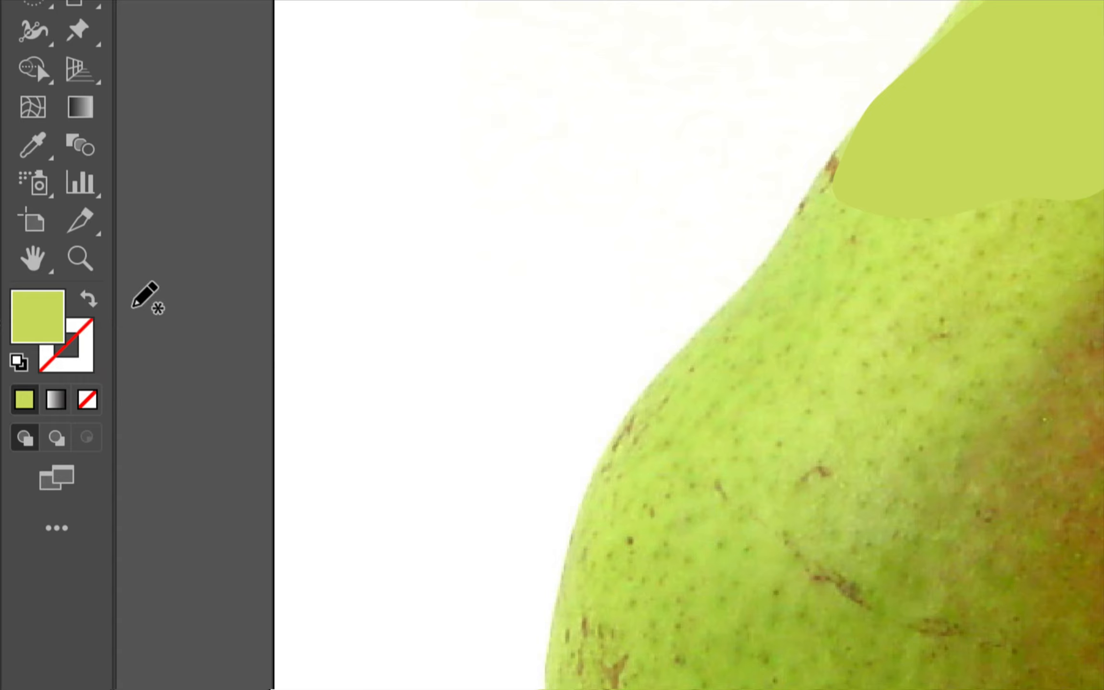
pyautogui.click(87, 300)
pyautogui.click(87, 300)
pyautogui.click(87, 299)
pyautogui.hotkey('shift', 'x')
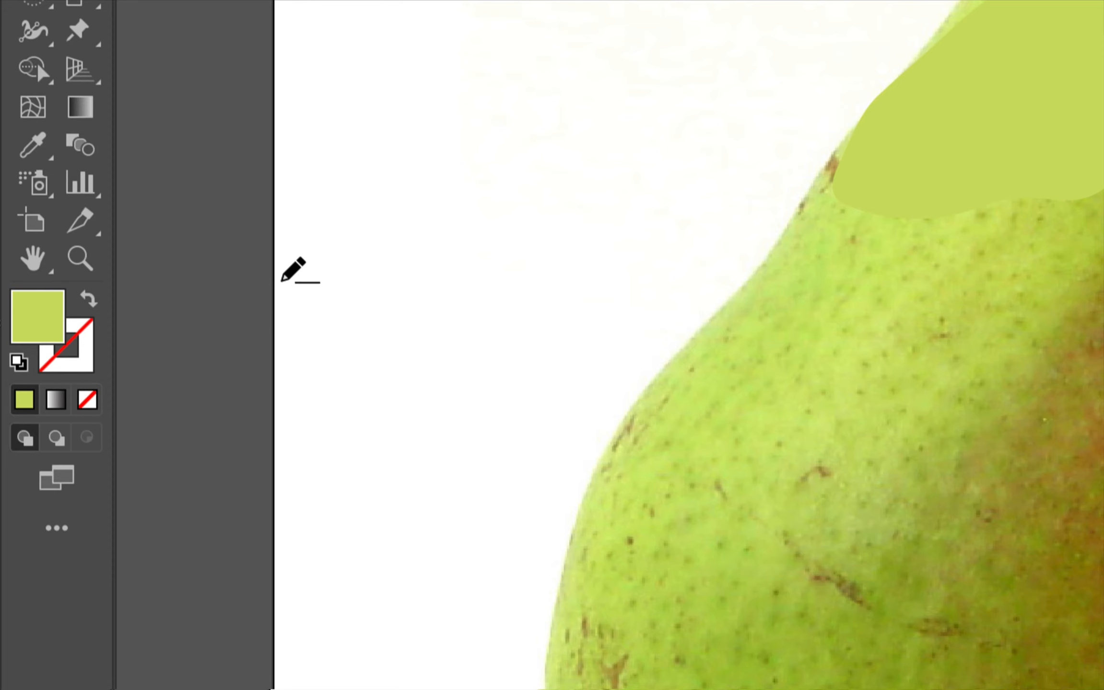
pyautogui.hotkey('shift', 'x')
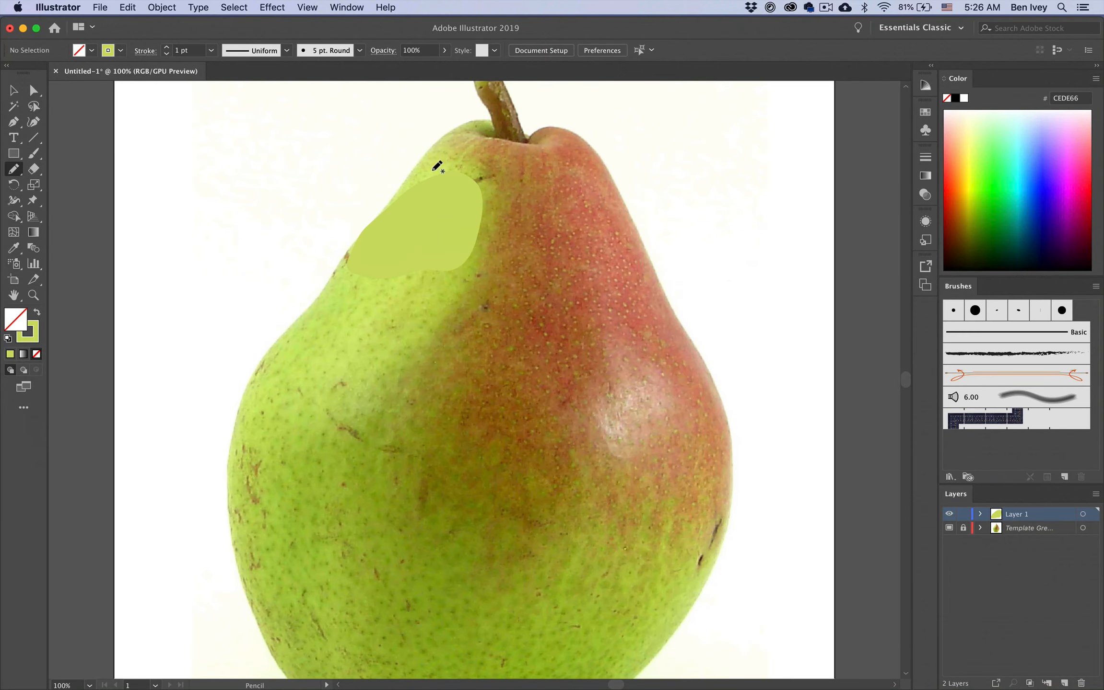
# - Draw a patch about 1.26 × 0.86 in above the first one, fill it with sampled light green DAEB76 and deselect it
pyautogui.moveTo(397, 194)
pyautogui.mouseDown()
pyautogui.moveTo(442, 139)
pyautogui.moveTo(483, 169)
pyautogui.moveTo(495, 196)
pyautogui.moveTo(490, 206)
pyautogui.moveTo(451, 186)
pyautogui.moveTo(394, 210)
pyautogui.mouseUp()
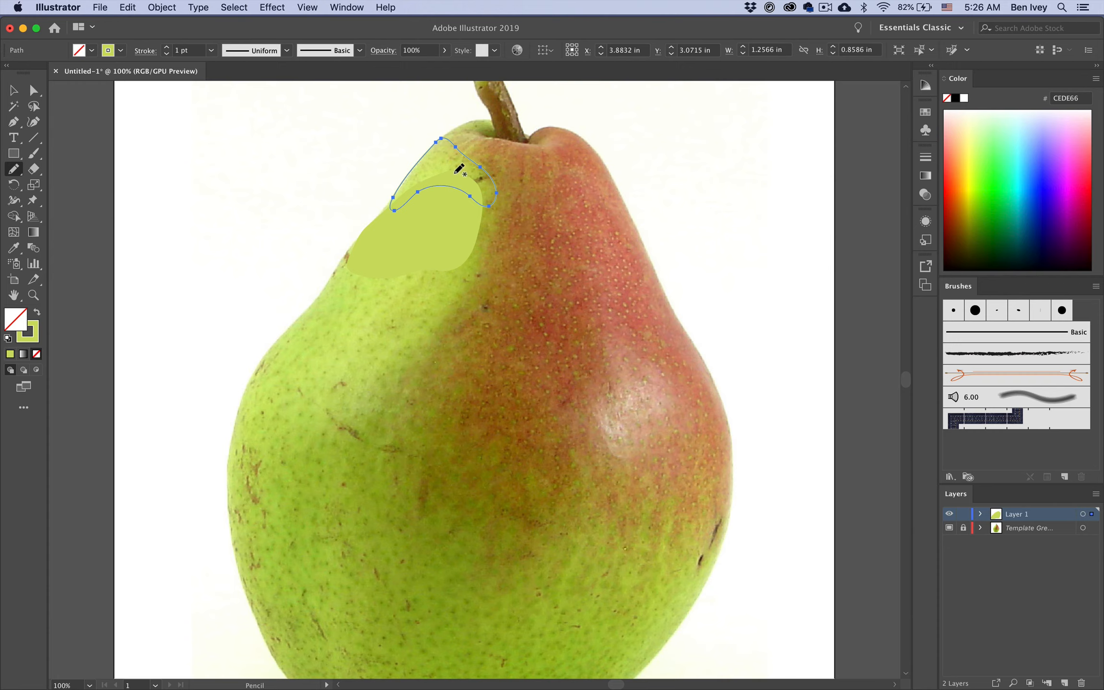
pyautogui.click(14, 248)
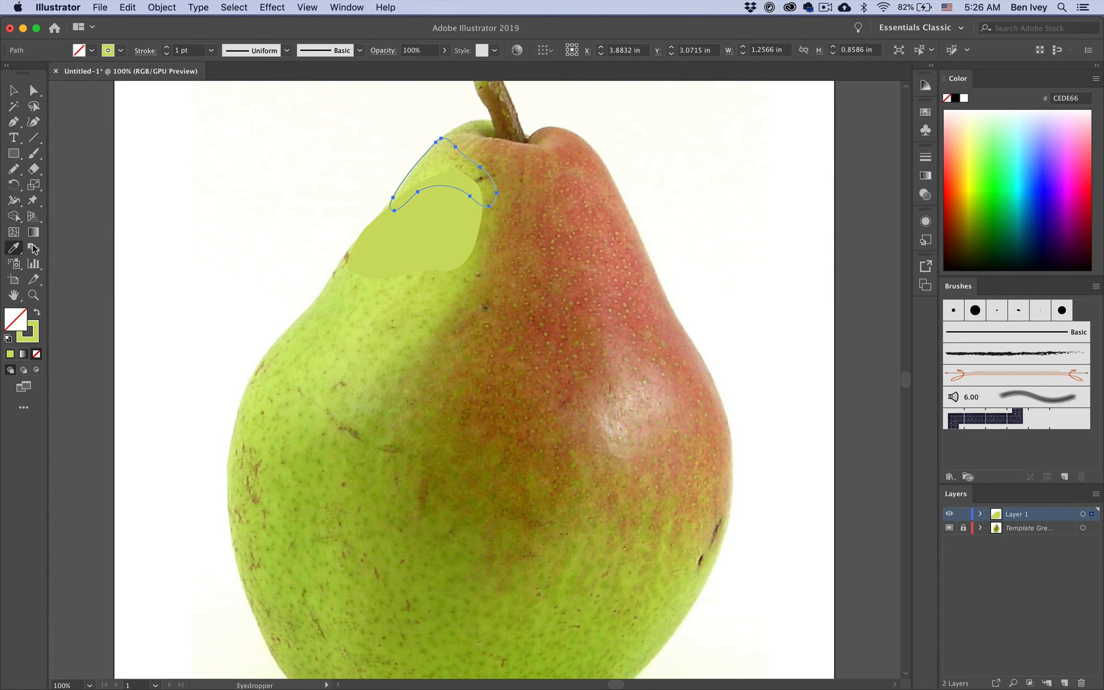
pyautogui.click(468, 257)
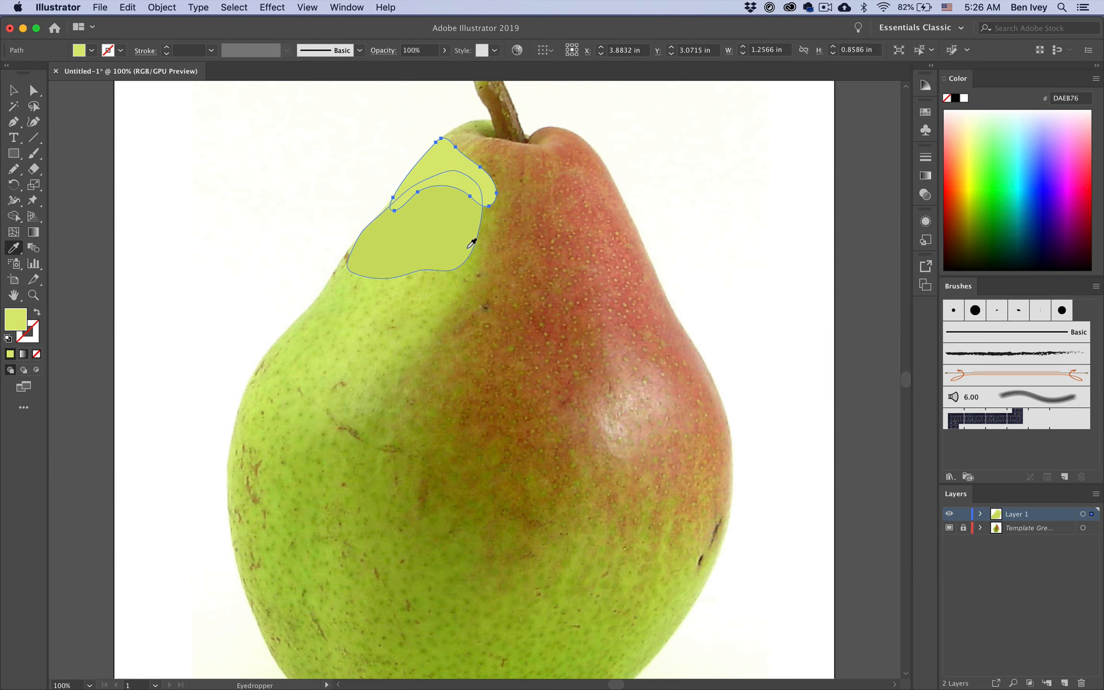
pyautogui.click(14, 169)
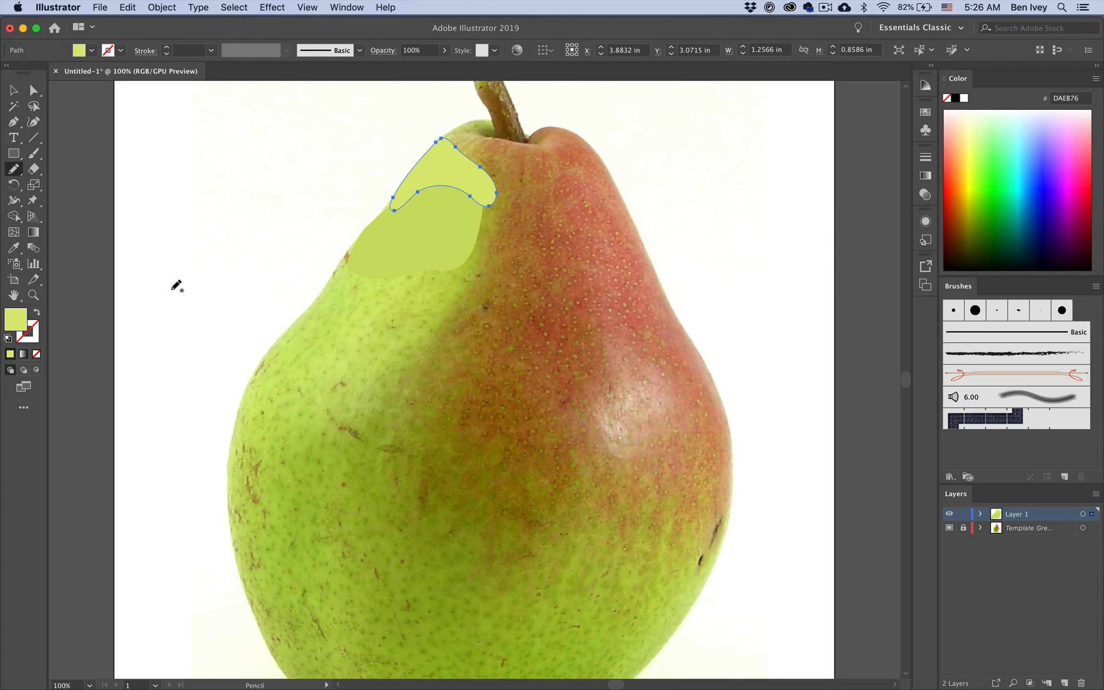
pyautogui.press('super')
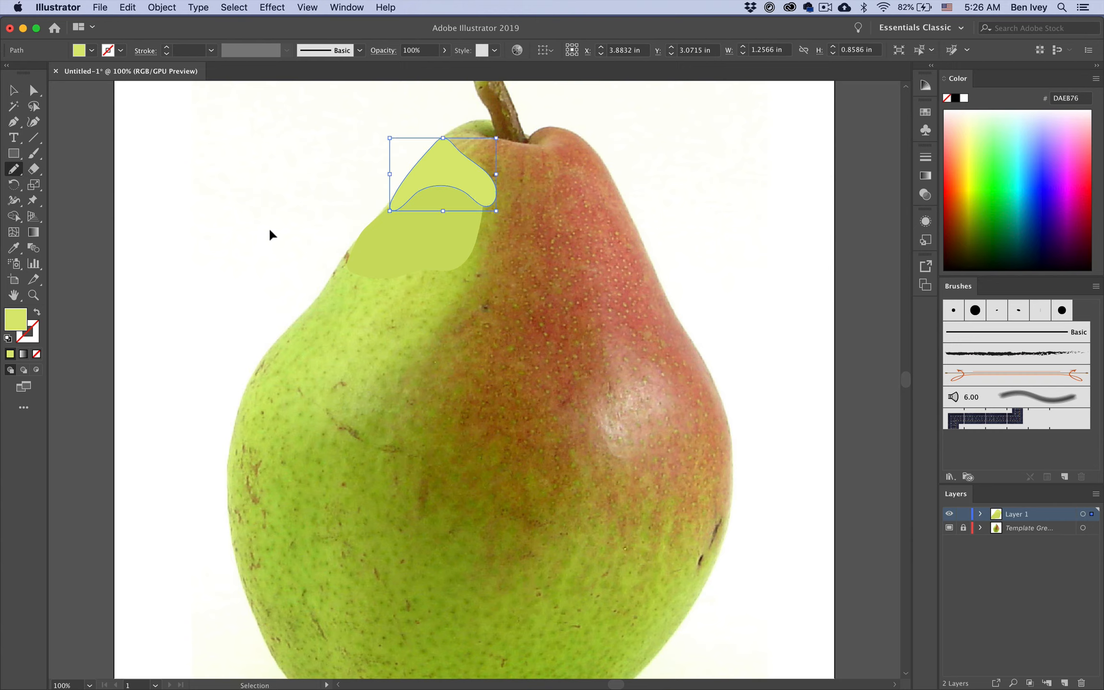
pyautogui.keyDown('super'); pyautogui.click(255, 228); pyautogui.keyUp('super')
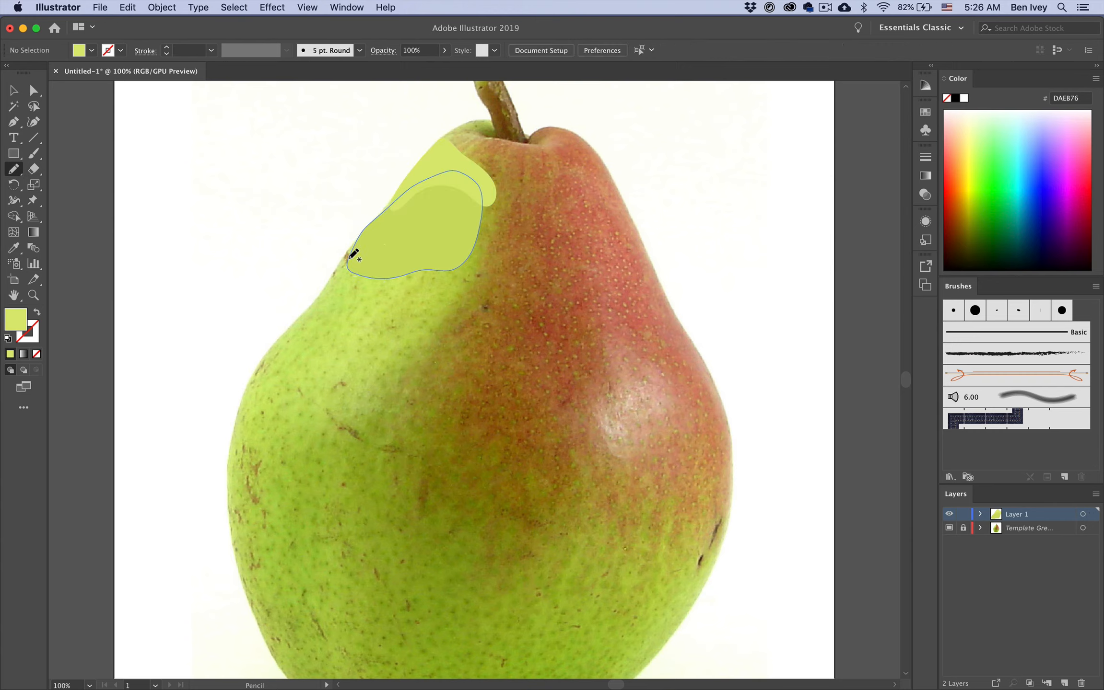
# - Draw a patch about 2.14 × 2.18 in along the pear's left slope, fill it with sampled green C6E365 and deselect it
pyautogui.moveTo(366, 233)
pyautogui.mouseDown()
pyautogui.moveTo(263, 354)
pyautogui.moveTo(248, 389)
pyautogui.moveTo(262, 417)
pyautogui.moveTo(319, 402)
pyautogui.moveTo(406, 303)
pyautogui.moveTo(423, 267)
pyautogui.moveTo(376, 254)
pyautogui.moveTo(371, 238)
pyautogui.mouseUp()
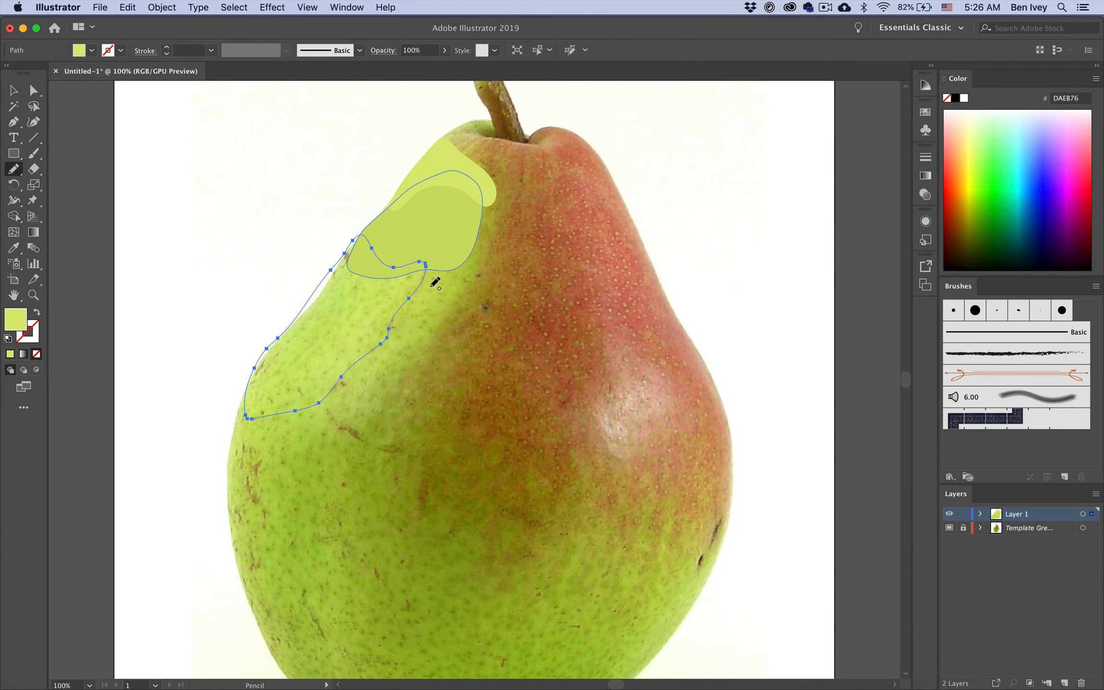
pyautogui.click(14, 248)
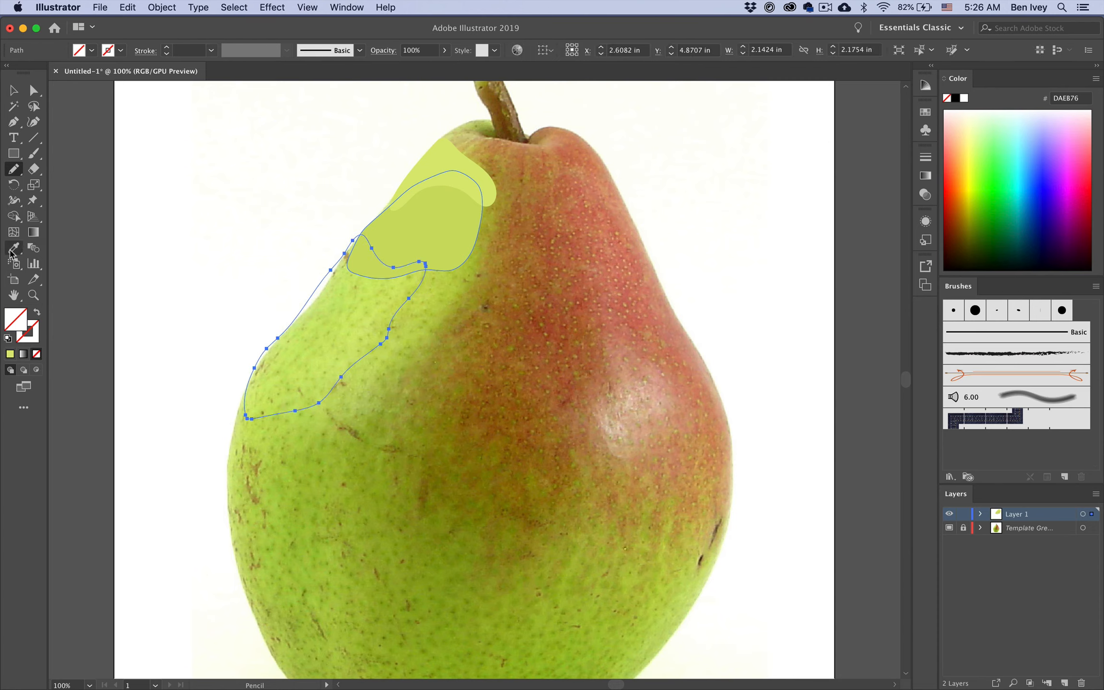
pyautogui.click(323, 463)
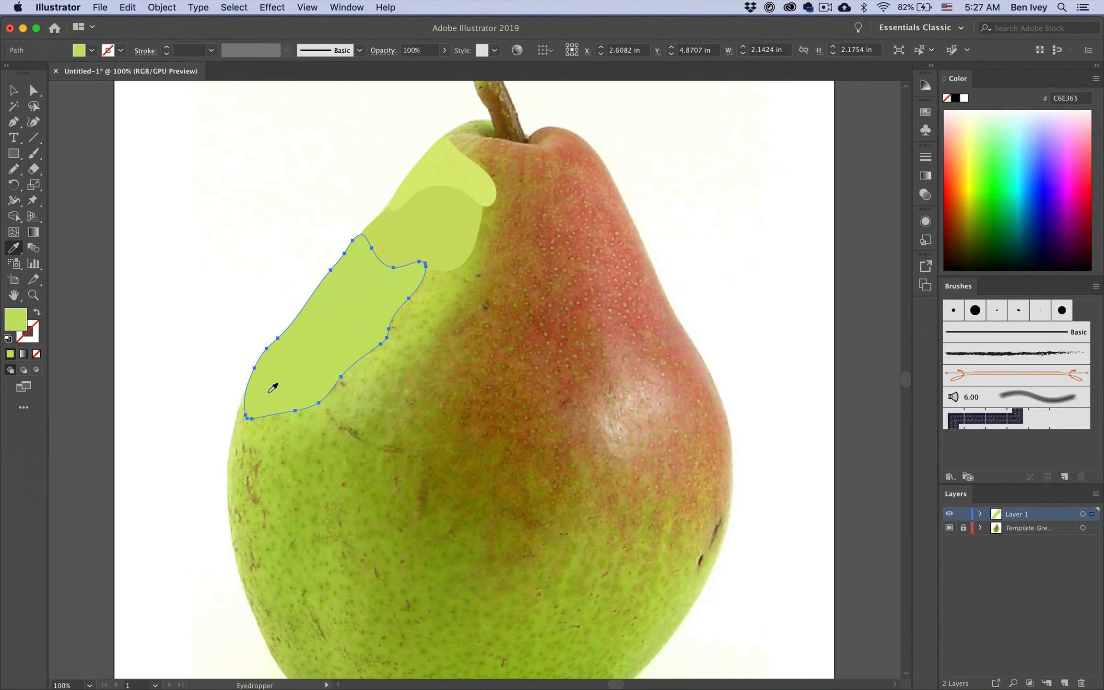
pyautogui.press('v')
pyautogui.keyDown('super'); pyautogui.click(215, 463); pyautogui.keyUp('super')
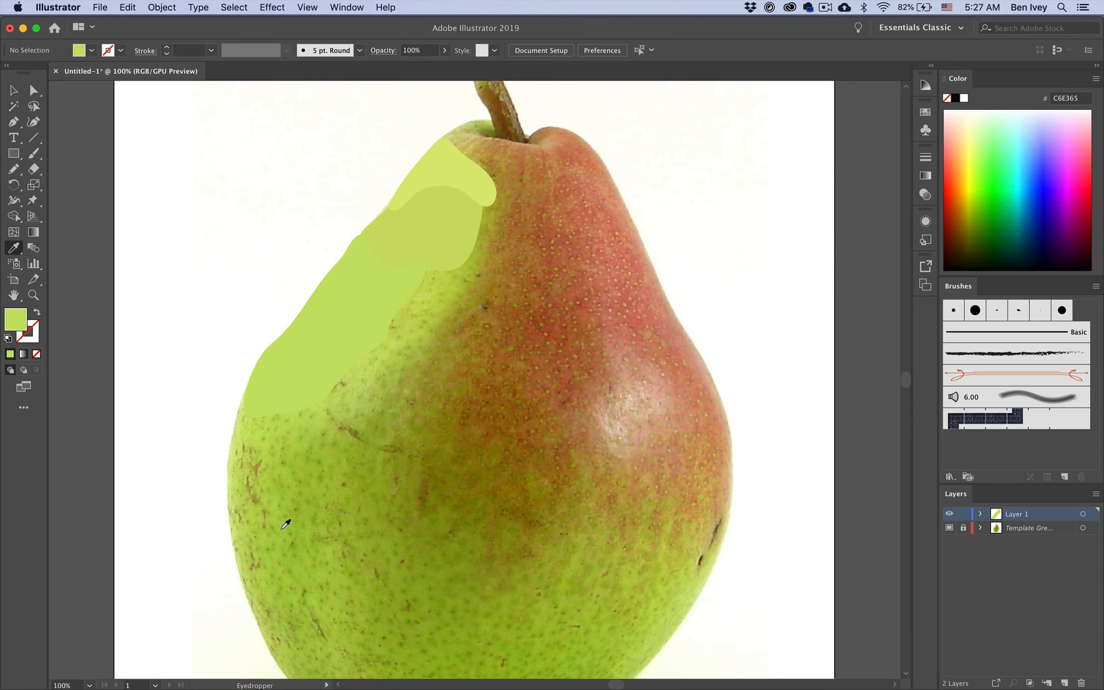
# - With fill and stroke swapped, draw a patch about 1.36 × 2.08 in on the pear's left bulge and fill it with sampled green B7D04C
pyautogui.press('n')
pyautogui.hotkey('shift', 'x')
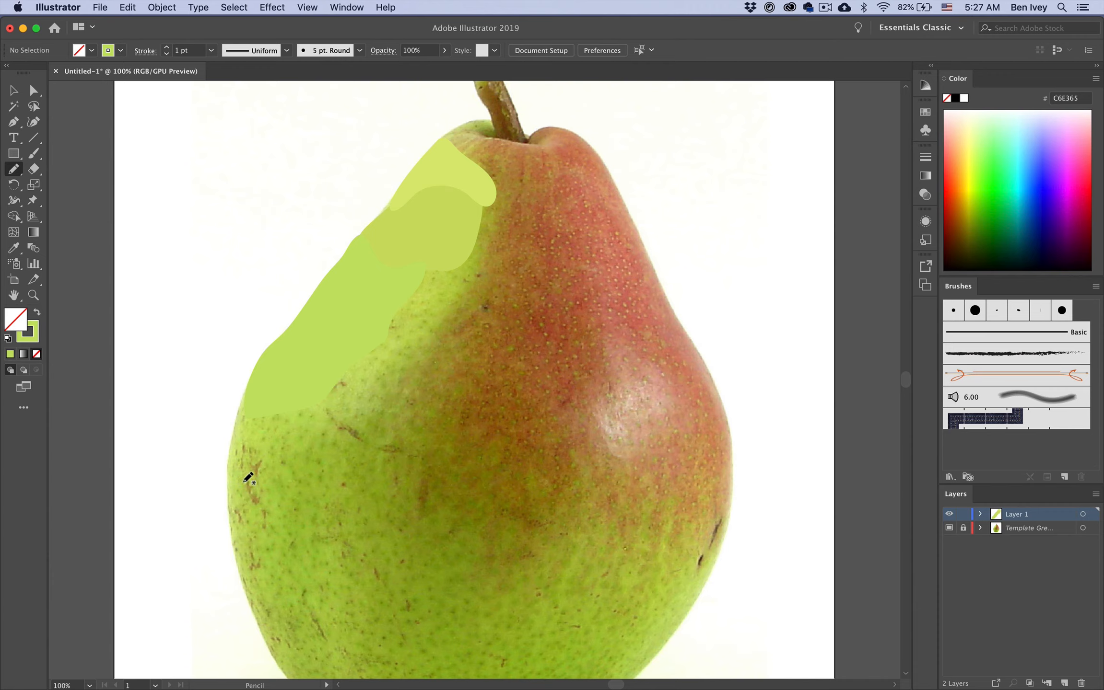
pyautogui.moveTo(251, 382)
pyautogui.mouseDown()
pyautogui.moveTo(225, 459)
pyautogui.moveTo(238, 533)
pyautogui.mouseUp()
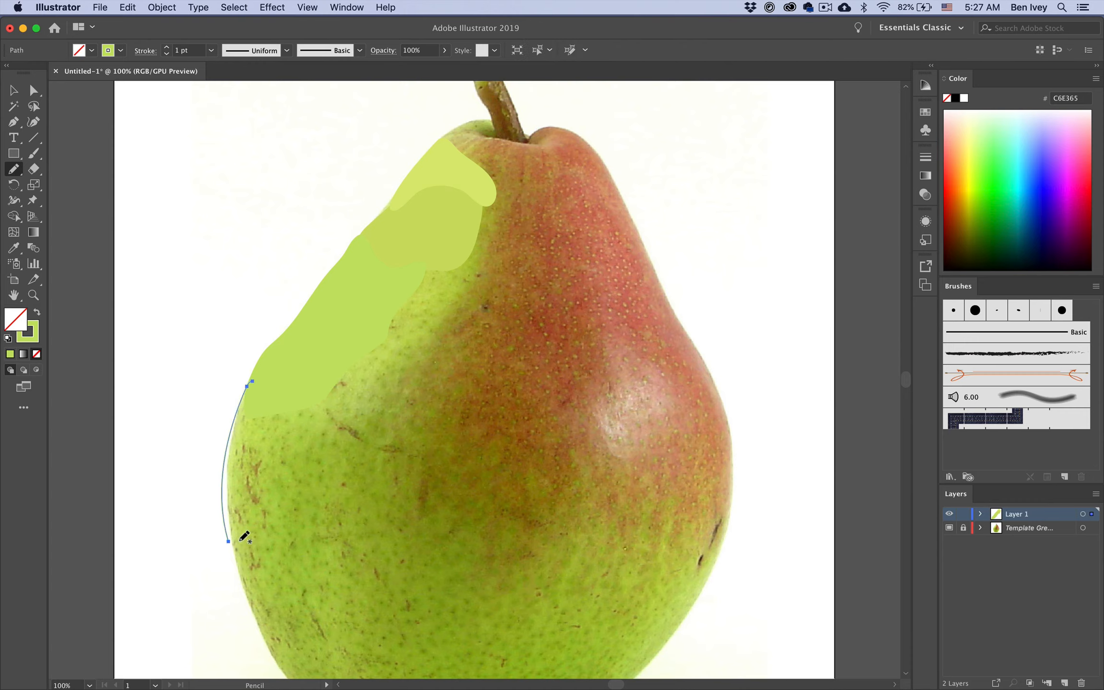
pyautogui.press('super+z')
pyautogui.moveTo(247, 390)
pyautogui.mouseDown()
pyautogui.moveTo(224, 478)
pyautogui.moveTo(235, 556)
pyautogui.moveTo(276, 561)
pyautogui.moveTo(321, 541)
pyautogui.moveTo(338, 512)
pyautogui.mouseUp()
pyautogui.moveTo(337, 426)
pyautogui.mouseDown()
pyautogui.moveTo(322, 408)
pyautogui.moveTo(249, 387)
pyautogui.mouseUp()
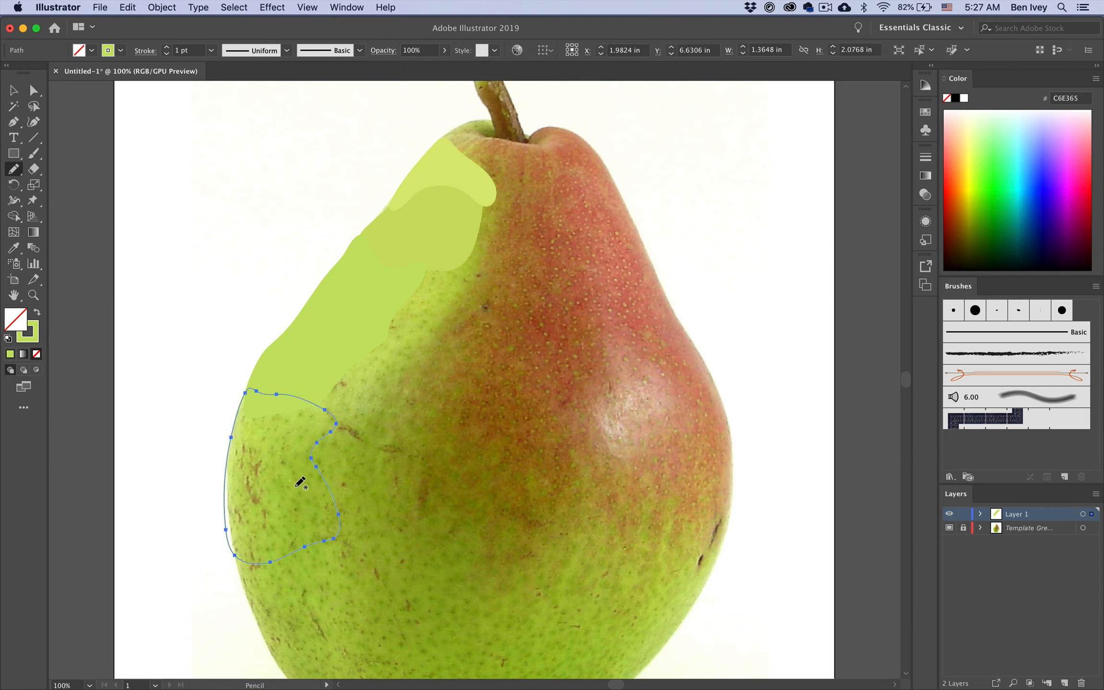
pyautogui.press('i')
pyautogui.click(286, 510)
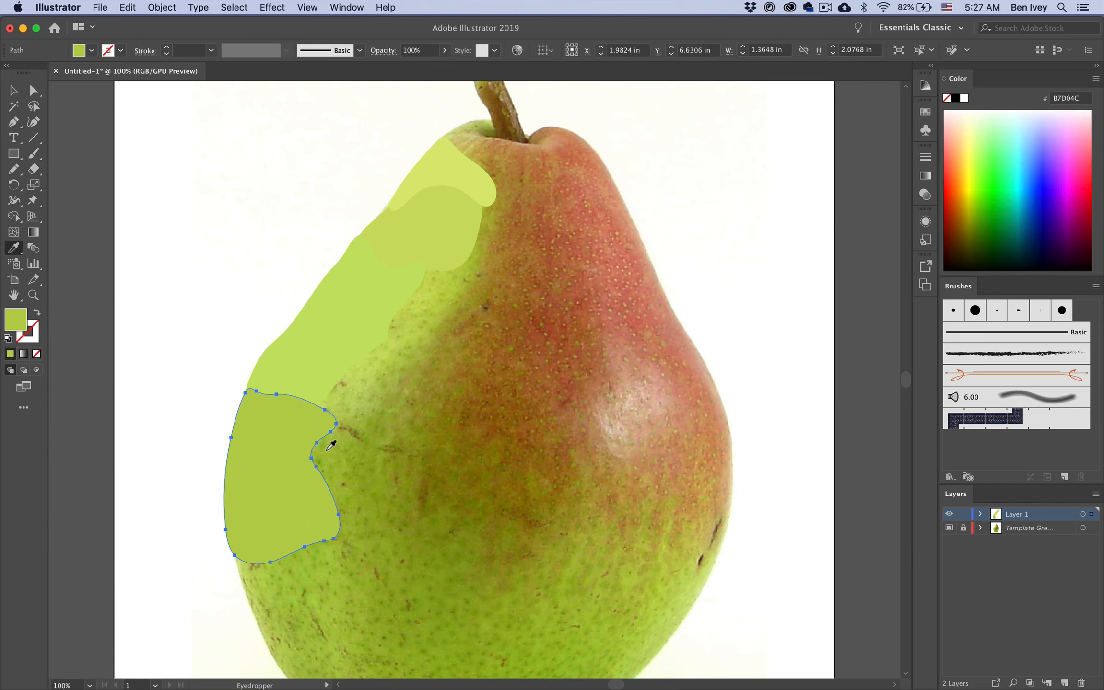
# - Paint an olive-green A5B53A patch on the pear's lower-left edge and a small darker green patch beneath it at the base
pyautogui.scroll(-3, 290, 412)
pyautogui.hscroll(2, 290, 412)
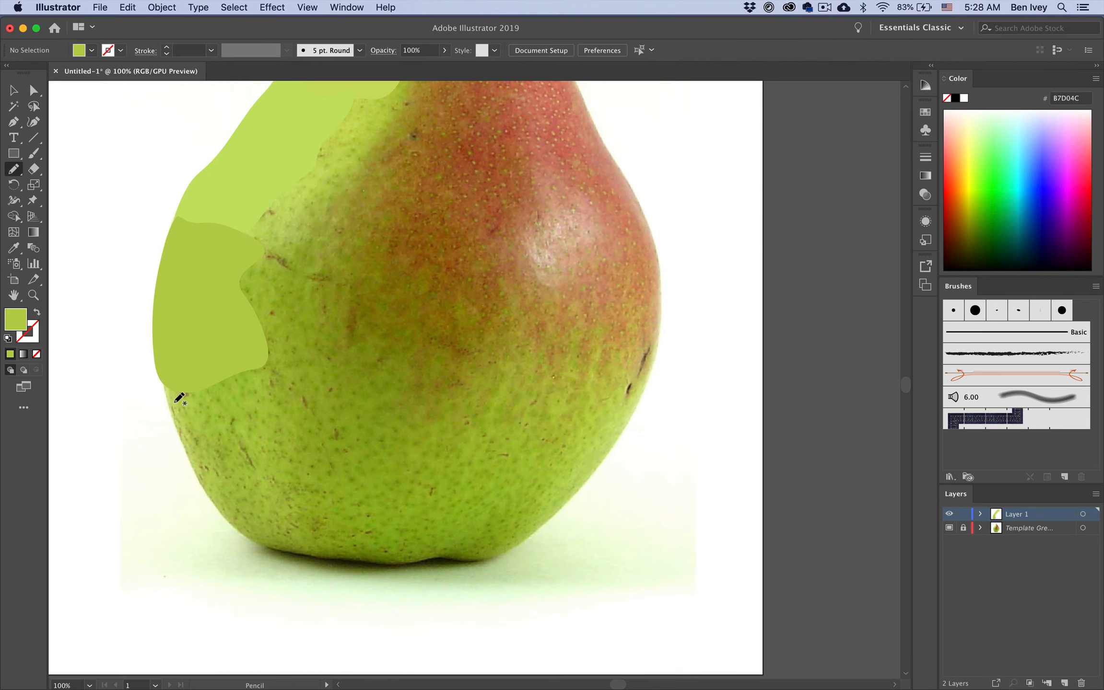
pyautogui.moveTo(180, 397)
pyautogui.mouseDown()
pyautogui.moveTo(289, 448)
pyautogui.moveTo(168, 376)
pyautogui.mouseUp()
pyautogui.press('super+shift+a')
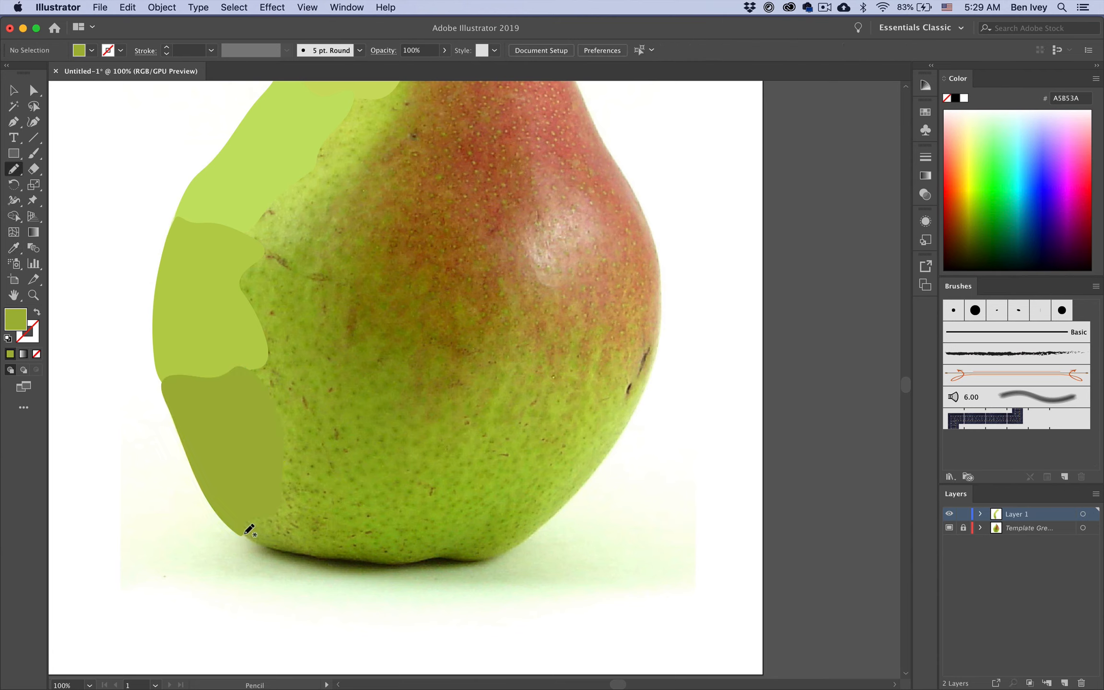
pyautogui.moveTo(242, 540); pyautogui.dragTo(245, 534)
pyautogui.press('super+shift+a')
# - Add a tall olive strip beside the lower-left patches and a dark olive patch about 1.09 × 1.88 in above it
pyautogui.moveTo(335, 554)
pyautogui.mouseDown()
pyautogui.moveTo(255, 375)
pyautogui.moveTo(310, 389)
pyautogui.moveTo(334, 552)
pyautogui.mouseUp()
pyautogui.press('super+shift+a')
pyautogui.moveTo(271, 317); pyautogui.dragTo(322, 408)
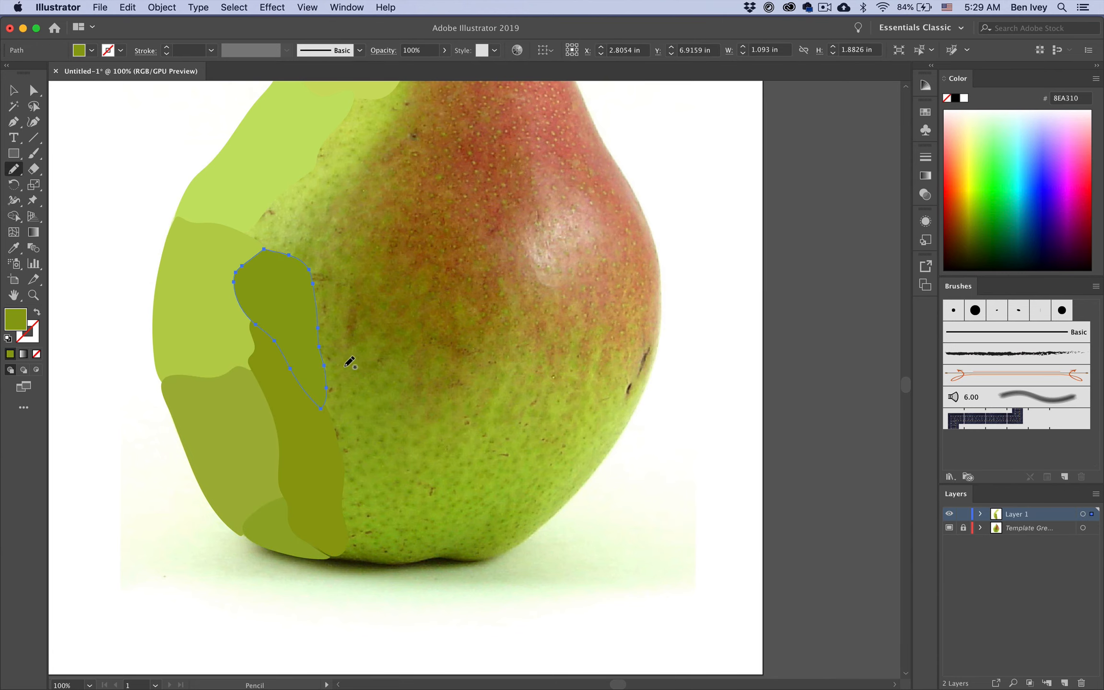
pyautogui.press('super+shift+a')
# - Draw a soft green patch across the pear's left middle and a patch near the stem base, filled with a sampled photo colour
pyautogui.moveTo(358, 103)
pyautogui.mouseDown()
pyautogui.moveTo(236, 242)
pyautogui.moveTo(323, 279)
pyautogui.mouseUp()
pyautogui.scroll(8, 332, 295)
pyautogui.hscroll(5, 333, 295)
pyautogui.moveTo(263, 163)
pyautogui.mouseDown()
pyautogui.moveTo(299, 142)
pyautogui.moveTo(266, 165)
pyautogui.moveTo(303, 191)
pyautogui.moveTo(331, 158)
pyautogui.moveTo(307, 163)
pyautogui.moveTo(438, 201)
pyautogui.moveTo(356, 166)
pyautogui.mouseUp()
pyautogui.press('i')
pyautogui.click(302, 177)
pyautogui.press('super+shift+a')
pyautogui.press('n')
# - Fill the neighbouring patches around the stem base and upper-right shoulder with colours sampled from the photo
pyautogui.press('i')
pyautogui.click(356, 165)
pyautogui.press('super+shift+a')
pyautogui.press('n')
pyautogui.press('i')
pyautogui.click(387, 237)
pyautogui.press('super+shift+a')
pyautogui.press('n')
# - Draw a patch in the pear's upper middle beside the green area, fill it with a sampled colour and deselect it
pyautogui.moveTo(307, 204)
pyautogui.mouseDown()
pyautogui.moveTo(339, 231)
pyautogui.moveTo(287, 313)
pyautogui.moveTo(253, 402)
pyautogui.moveTo(365, 259)
pyautogui.mouseUp()
pyautogui.press('i')
pyautogui.click(353, 300)
pyautogui.press('super+shift+a')
pyautogui.press('n')
# - Draw a patch below the brown area in the pear's centre and fill it with a sampled dark olive-brown
pyautogui.scroll(-4, 233, 316)
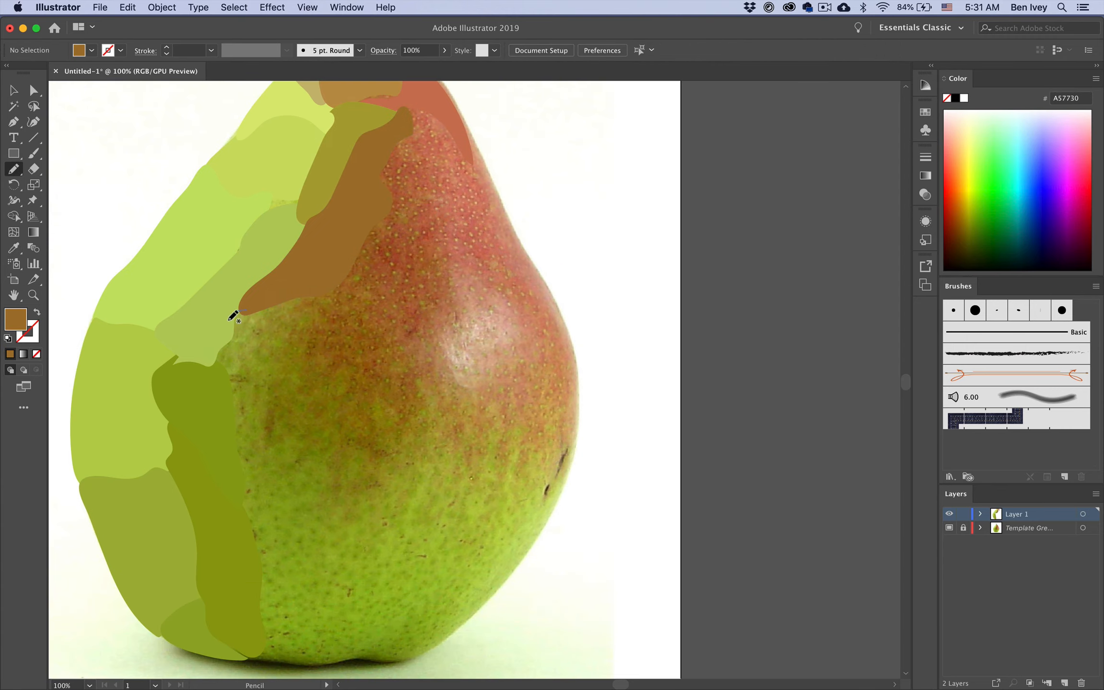
pyautogui.moveTo(234, 317)
pyautogui.mouseDown()
pyautogui.moveTo(333, 451)
pyautogui.moveTo(240, 314)
pyautogui.mouseUp()
pyautogui.press('i')
pyautogui.click(321, 362)
pyautogui.press('super+shift+a')
pyautogui.press('n')
# - Paint a dark green patch in the pear's lower centre and a brighter green patch about 2.35 × 1.62 in along the bottom
pyautogui.scroll(-3, 320, 362)
pyautogui.moveTo(247, 402)
pyautogui.mouseDown()
pyautogui.moveTo(375, 476)
pyautogui.moveTo(242, 406)
pyautogui.mouseUp()
pyautogui.press('super+shift+a')
pyautogui.press('i')
pyautogui.click(308, 434)
pyautogui.press('n')
pyautogui.moveTo(247, 599)
pyautogui.mouseDown()
pyautogui.moveTo(316, 558)
pyautogui.moveTo(242, 599)
pyautogui.mouseUp()
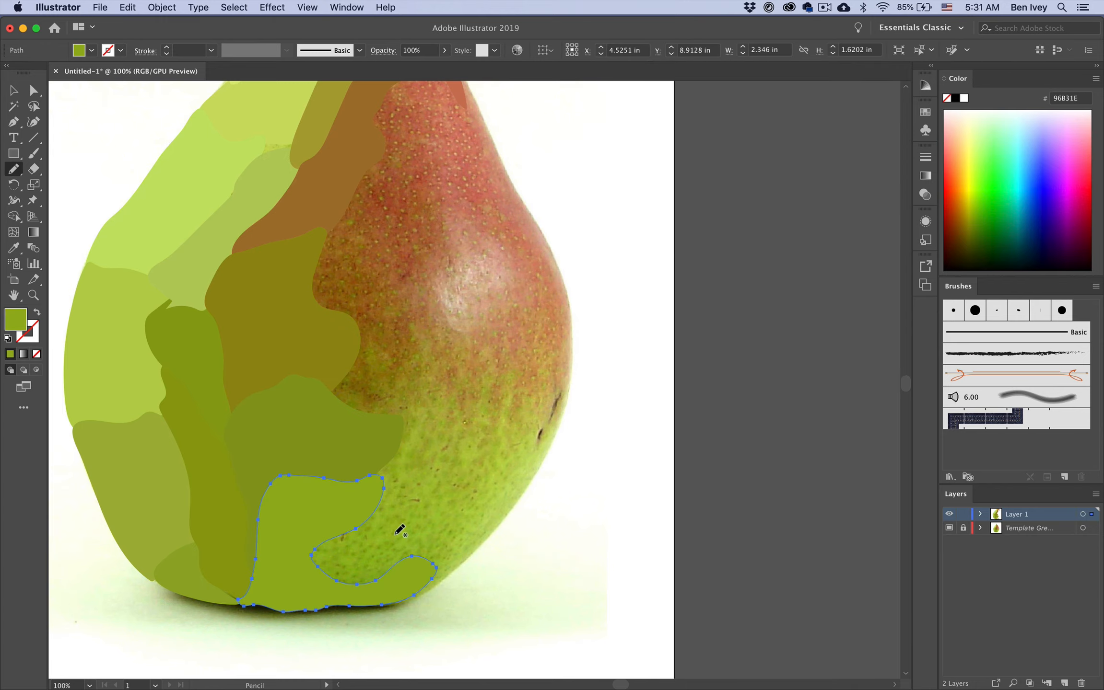
pyautogui.press('super+shift+a')
# - Paint the pear's lower-right side with closed patches in bright and light greens sampled from the photo
pyautogui.hscroll(3, 399, 530)
pyautogui.press('i')
pyautogui.click(434, 522)
pyautogui.press('n')
pyautogui.moveTo(431, 525); pyautogui.dragTo(437, 469)
pyautogui.press('super+shift+a')
# - Draw a patch above the light green area on the pear's right side and fill it with sampled yellow-olive
pyautogui.moveTo(346, 412)
pyautogui.mouseDown()
pyautogui.moveTo(398, 509)
pyautogui.moveTo(377, 424)
pyautogui.moveTo(346, 412)
pyautogui.mouseUp()
pyautogui.press('i')
pyautogui.click(424, 446)
pyautogui.press('super+shift+a')
pyautogui.press('n')
# - Draw a patch about 1.2 × 1.3 in below the red area, fill it with sampled brown 9C741B and deselect it
pyautogui.moveTo(299, 343)
pyautogui.mouseDown()
pyautogui.moveTo(381, 446)
pyautogui.moveTo(449, 417)
pyautogui.moveTo(300, 343)
pyautogui.moveTo(377, 320)
pyautogui.moveTo(297, 311)
pyautogui.mouseUp()
pyautogui.press('i')
pyautogui.click(300, 315)
pyautogui.press('n')
pyautogui.press('i')
pyautogui.click(388, 277)
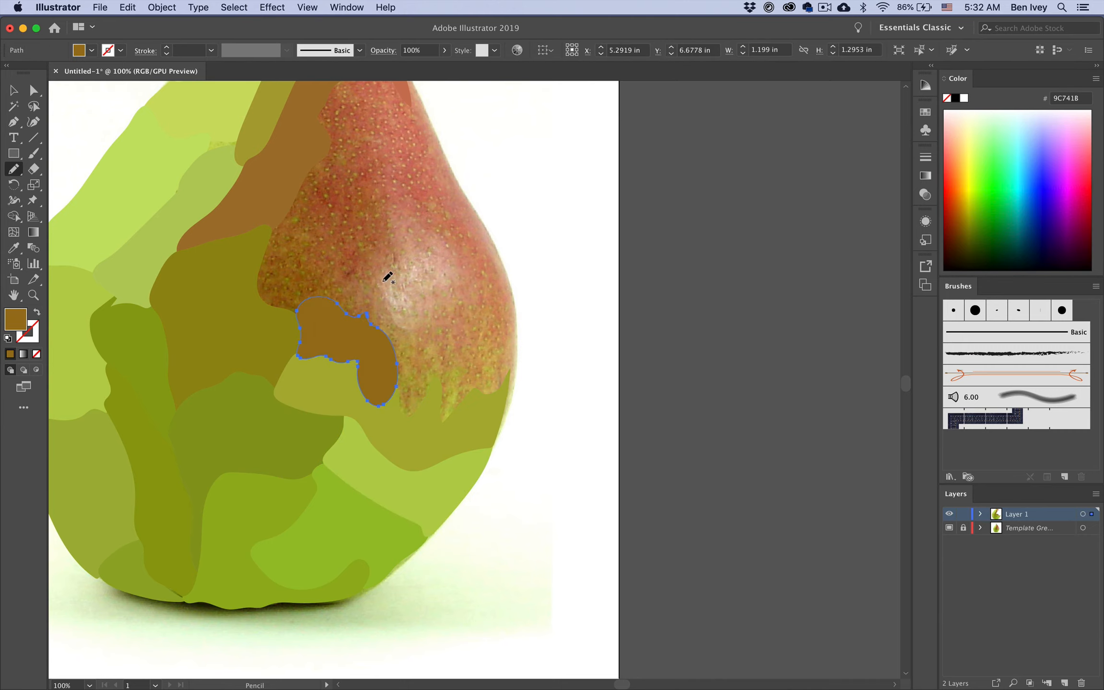
pyautogui.hscroll(3, 387, 277)
pyautogui.press('super+shift+a')
# - Draw a patch on the pear's right bulge above the yellow-olive area and fill it with sampled golden tan
pyautogui.moveTo(333, 363)
pyautogui.mouseDown()
pyautogui.moveTo(461, 377)
pyautogui.moveTo(336, 367)
pyautogui.moveTo(271, 229)
pyautogui.moveTo(323, 383)
pyautogui.mouseUp()
pyautogui.press('i')
pyautogui.click(409, 382)
pyautogui.press('super+shift+a')
pyautogui.press('n')
# - Fill the central red area with sampled rust brown and add a muted brown patch between it and the highlight
pyautogui.scroll(3, 364, 379)
pyautogui.press('i')
pyautogui.click(308, 352)
pyautogui.press('super+shift+a')
pyautogui.press('n')
pyautogui.moveTo(319, 336)
pyautogui.mouseDown()
pyautogui.moveTo(361, 272)
pyautogui.moveTo(319, 336)
pyautogui.mouseUp()
pyautogui.press('super+shift+a')
# - Outline the bright highlight on the pear's right side, fill it with sampled pale pink and deselect it
pyautogui.press('n')
pyautogui.moveTo(367, 290)
pyautogui.mouseDown()
pyautogui.moveTo(407, 311)
pyautogui.moveTo(362, 293)
pyautogui.mouseUp()
pyautogui.press('i')
pyautogui.click(407, 355)
pyautogui.press('super+shift+a')
pyautogui.press('n')
# - Draw a patch around the right side of the pink highlight and fill it with sampled terracotta C4875D
pyautogui.moveTo(372, 397)
pyautogui.mouseDown()
pyautogui.moveTo(419, 411)
pyautogui.moveTo(419, 277)
pyautogui.moveTo(365, 405)
pyautogui.mouseUp()
pyautogui.press('i')
pyautogui.click(426, 293)
pyautogui.press('super+shift+a')
pyautogui.press('n')
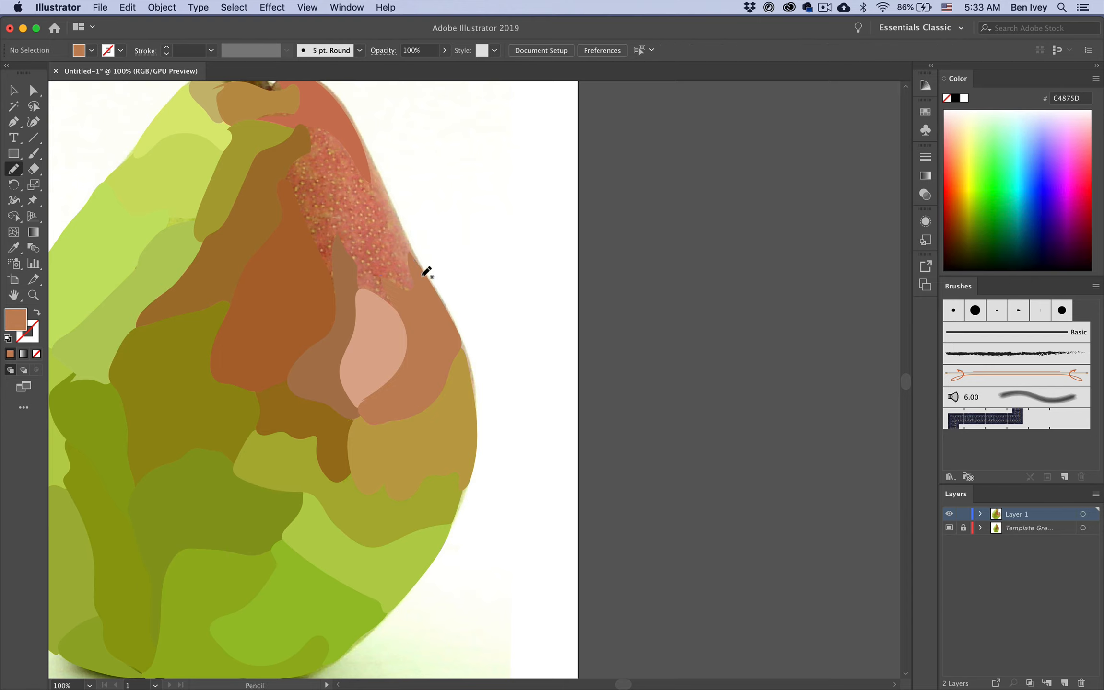
# - Draw a long narrow patch down the pear's upper-right edge and fill it with sampled red
pyautogui.moveTo(426, 271)
pyautogui.mouseDown()
pyautogui.moveTo(396, 275)
pyautogui.moveTo(401, 199)
pyautogui.moveTo(351, 174)
pyautogui.moveTo(402, 300)
pyautogui.mouseUp()
pyautogui.press('i')
pyautogui.click(399, 227)
pyautogui.press('super+shift+a')
pyautogui.press('n')
# - Fill the area beside the red strip with sampled salmon and add an orange-brown patch about 0.64 × 1.54 in next to it
pyautogui.hscroll(-2, 417, 240)
pyautogui.press('i')
pyautogui.click(344, 145)
pyautogui.press('super+shift+a')
pyautogui.press('n')
pyautogui.moveTo(338, 153)
pyautogui.mouseDown()
pyautogui.moveTo(375, 239)
pyautogui.moveTo(338, 155)
pyautogui.mouseUp()
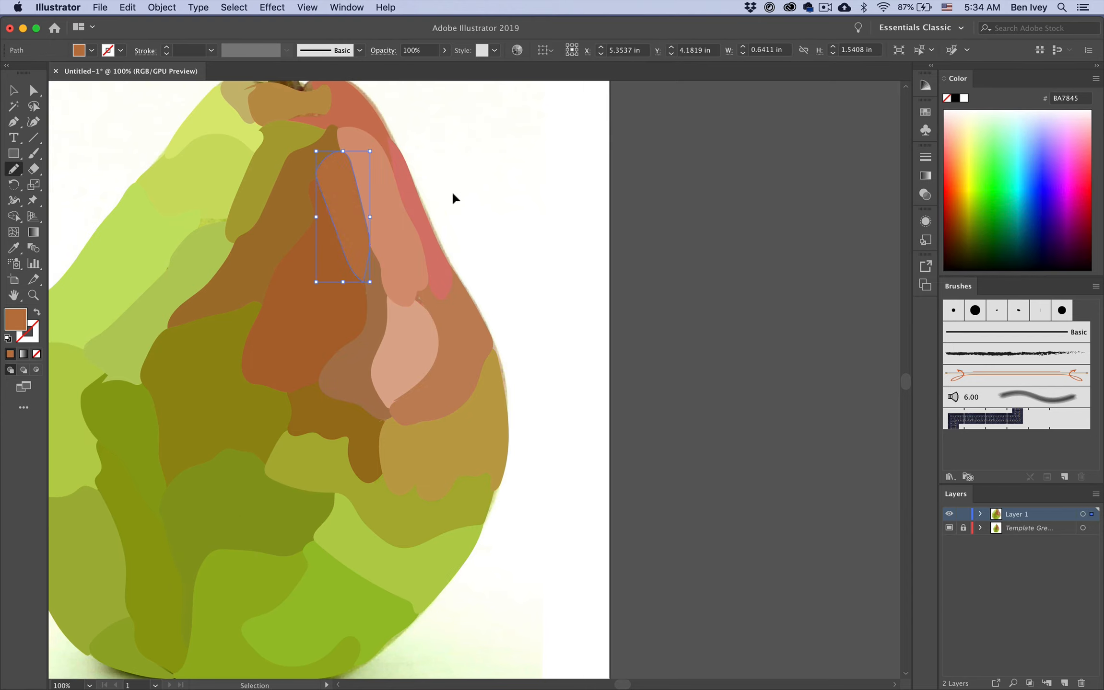
pyautogui.press('super+shift+a')
# - Draw a closed shape over the pear's stem area, fill it with a sampled photo colour and deselect it
pyautogui.scroll(8, 431, 239)
pyautogui.hscroll(-4, 432, 240)
pyautogui.moveTo(336, 264)
pyautogui.mouseDown()
pyautogui.moveTo(398, 274)
pyautogui.moveTo(387, 267)
pyautogui.mouseUp()
pyautogui.press('i')
pyautogui.click(355, 216)
pyautogui.press('super+shift+a')
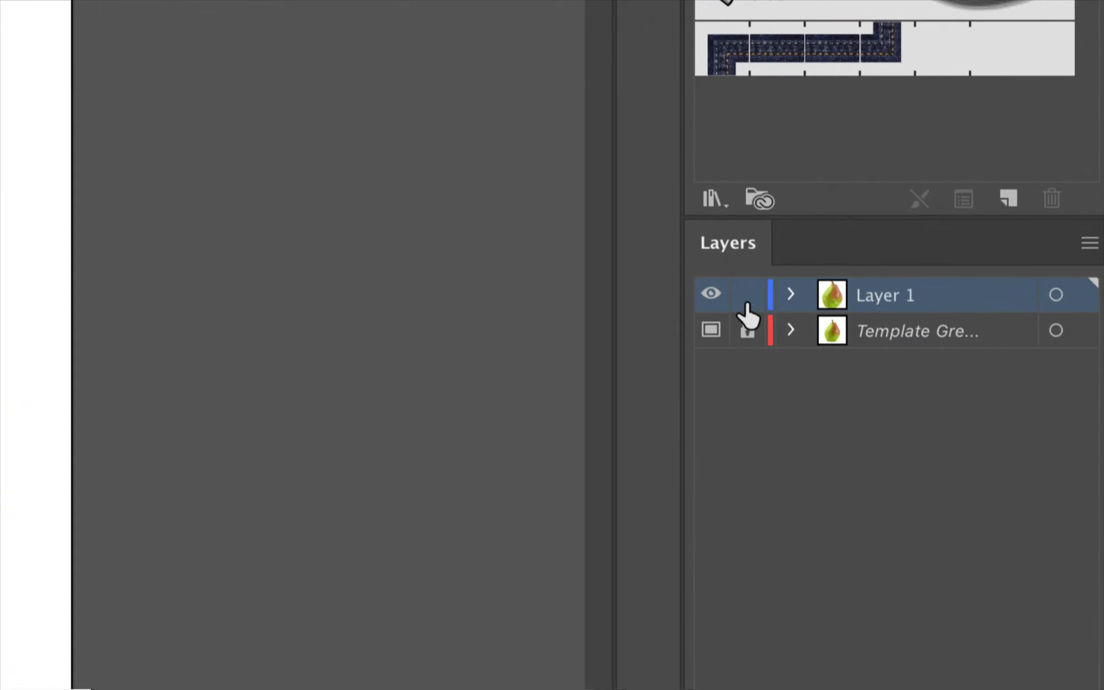
# - Lock Layer 1 and create a new layer above it
pyautogui.click(747, 296)
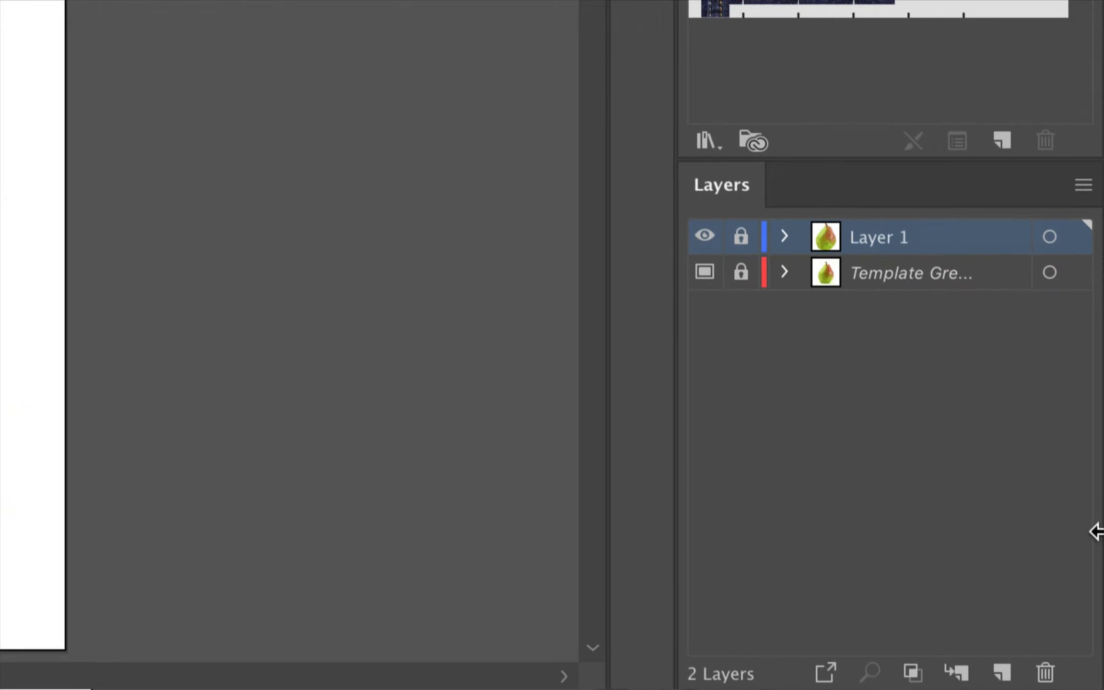
pyautogui.click(1002, 672)
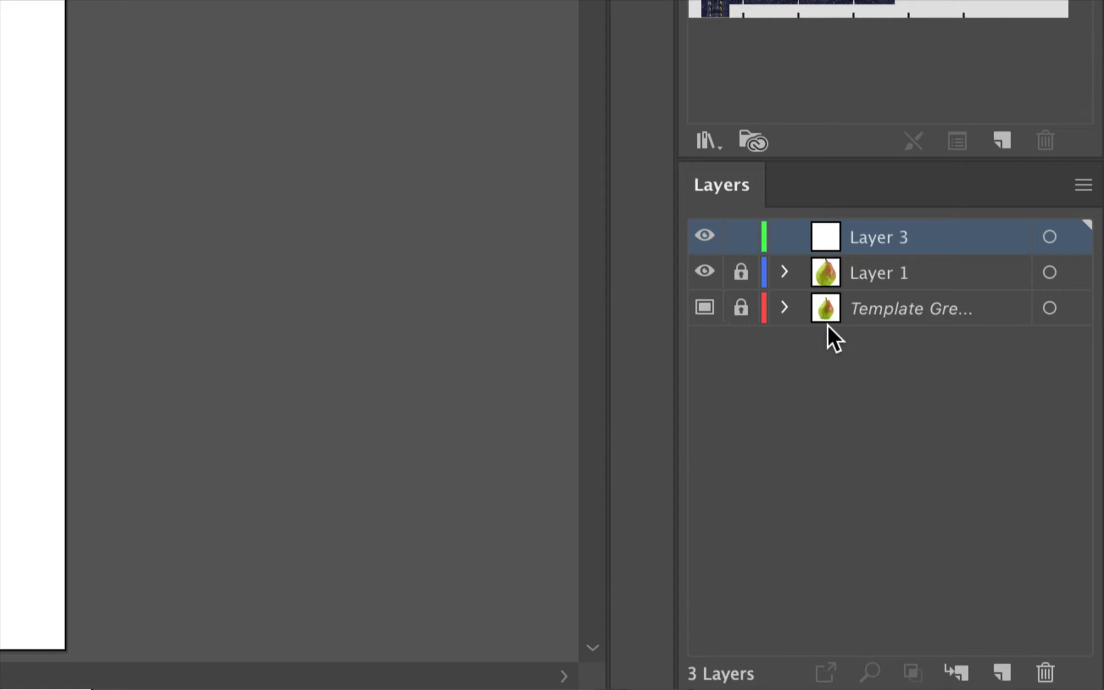
# - Unlock the template layer and move the pear photo off to the left so it sits beside the painting
pyautogui.click(742, 309)
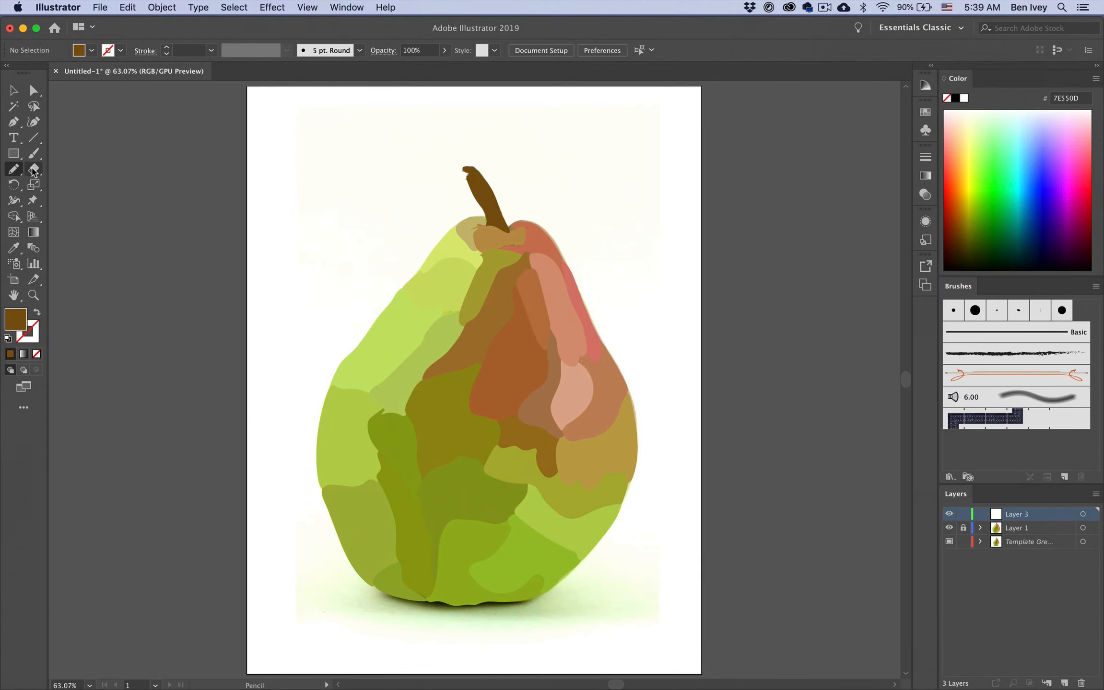
pyautogui.click(14, 96)
pyautogui.click(650, 276)
pyautogui.moveTo(648, 263); pyautogui.dragTo(296, 247)
pyautogui.hscroll(-8, 390, 260)
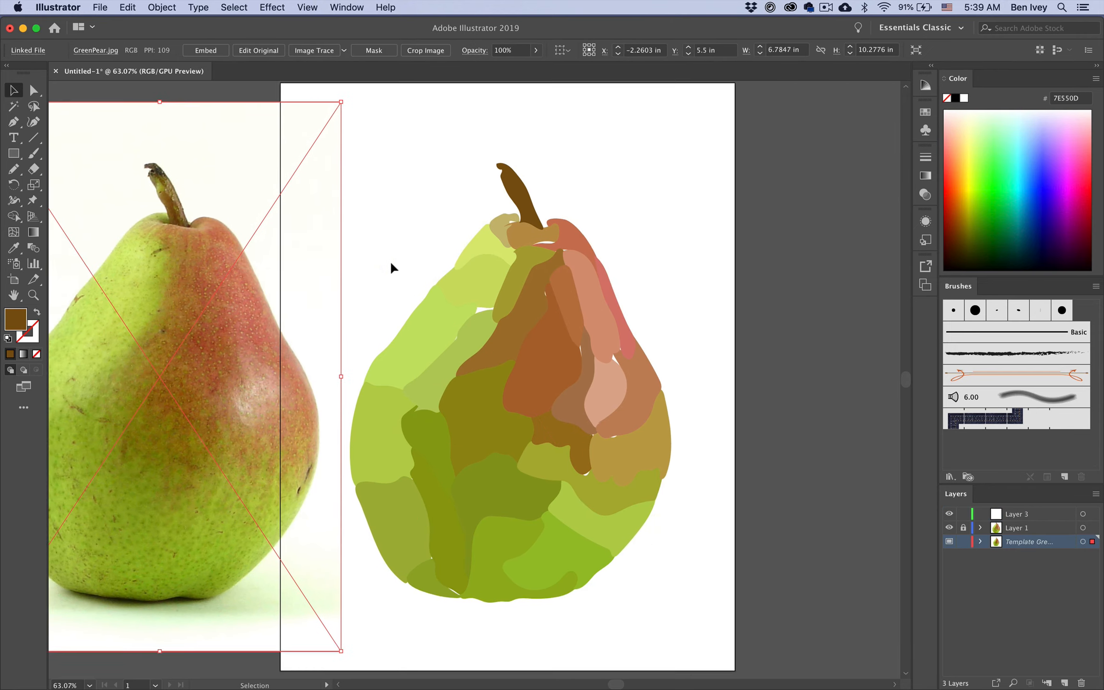
pyautogui.hscroll(-2, 391, 266)
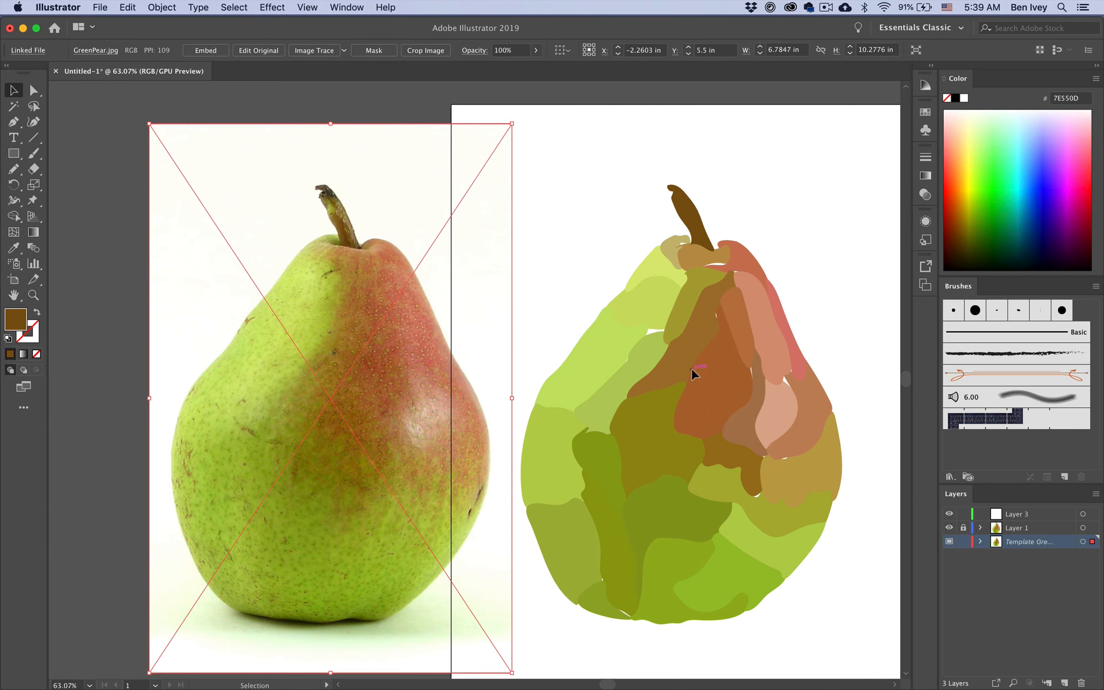
# - Deselect the photo, lock the template layer again and make Layer 3 the active layer
pyautogui.click(831, 333)
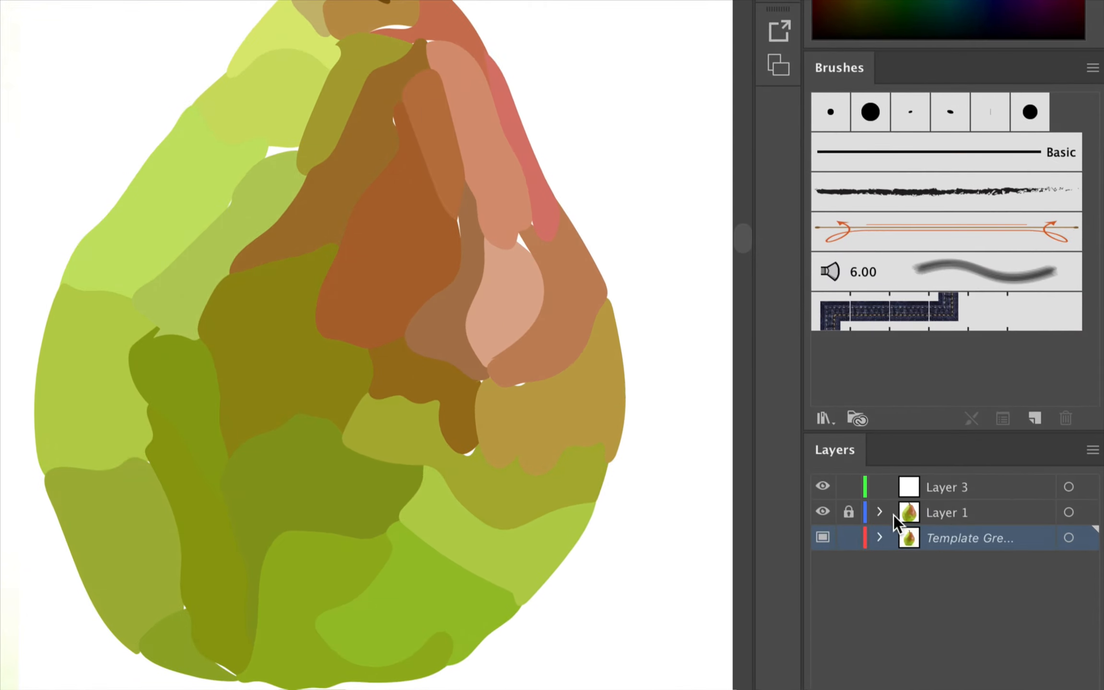
pyautogui.click(847, 539)
pyautogui.click(975, 488)
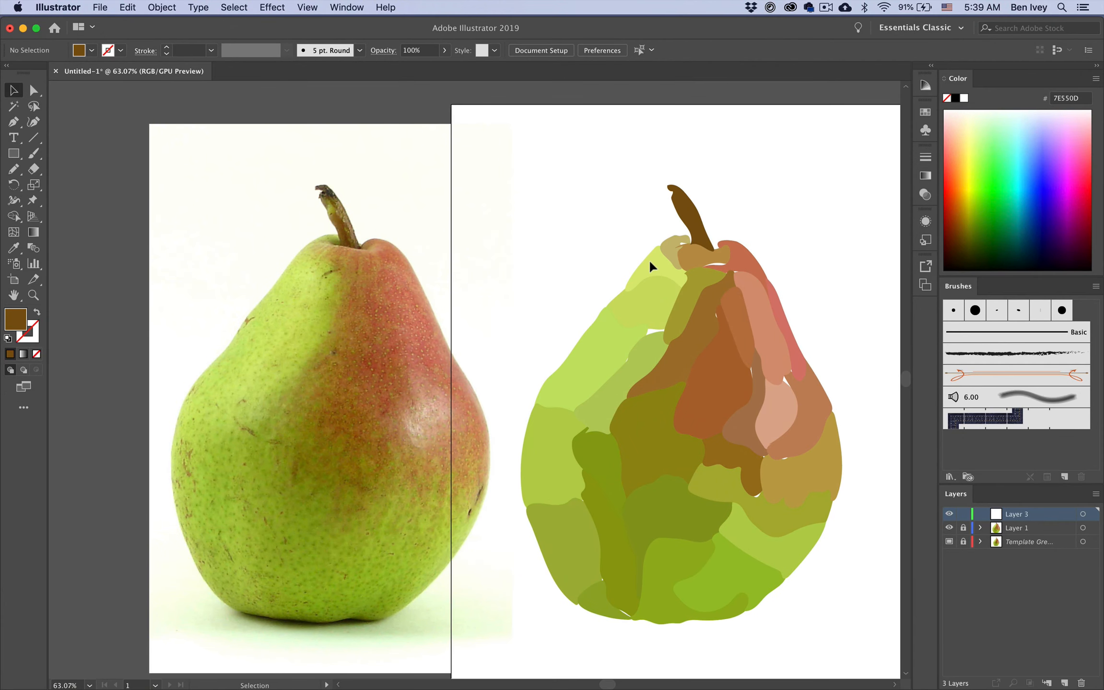
# - Draw a Pencil patch about 0.70 × 0.44 in over the white gap between the upper-left greens, fill it with sampled light green and deselect it
pyautogui.scroll(5, 789, 262)
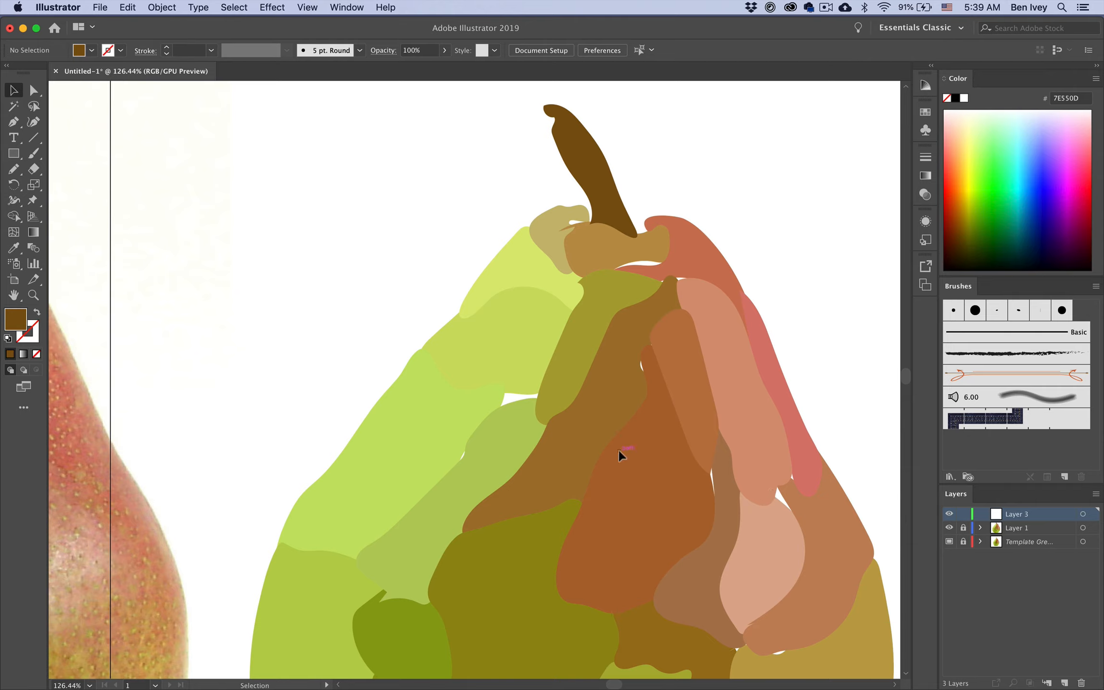
pyautogui.click(13, 170)
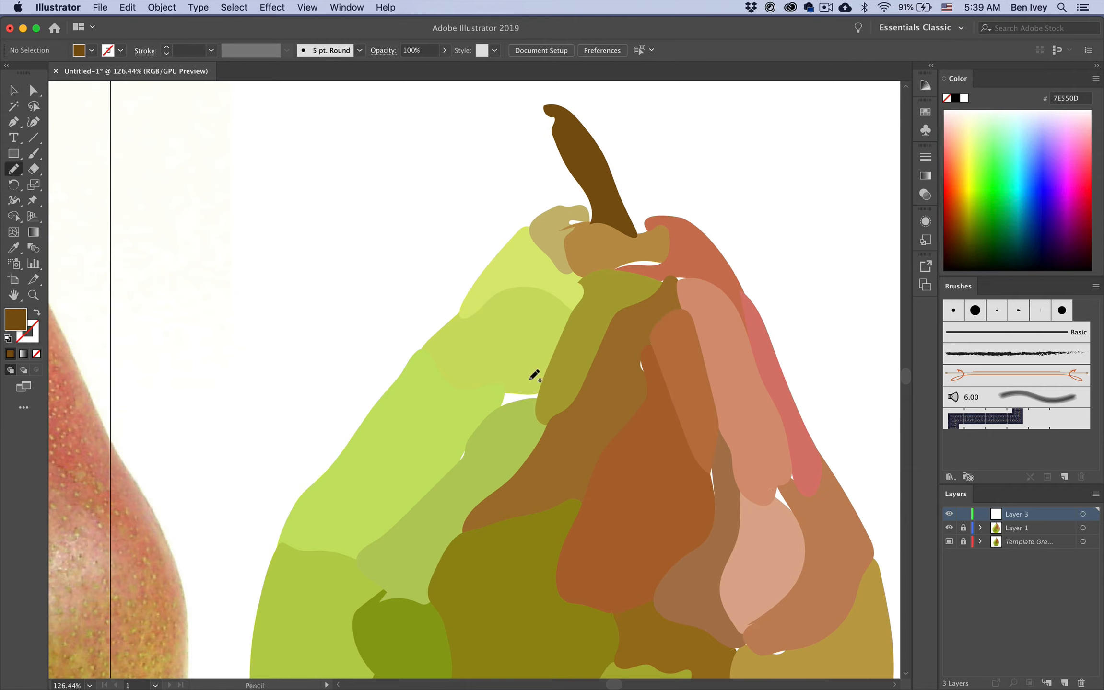
pyautogui.hotkey('shift', 'x')
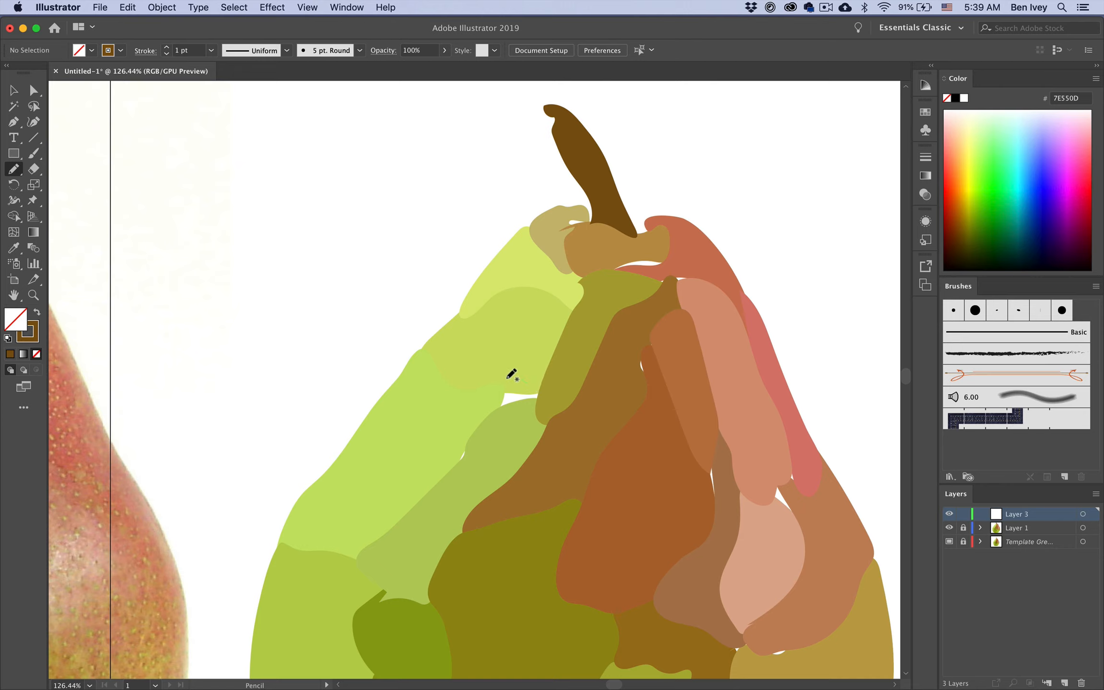
pyautogui.moveTo(528, 407)
pyautogui.mouseDown()
pyautogui.moveTo(552, 388)
pyautogui.moveTo(545, 394)
pyautogui.mouseUp()
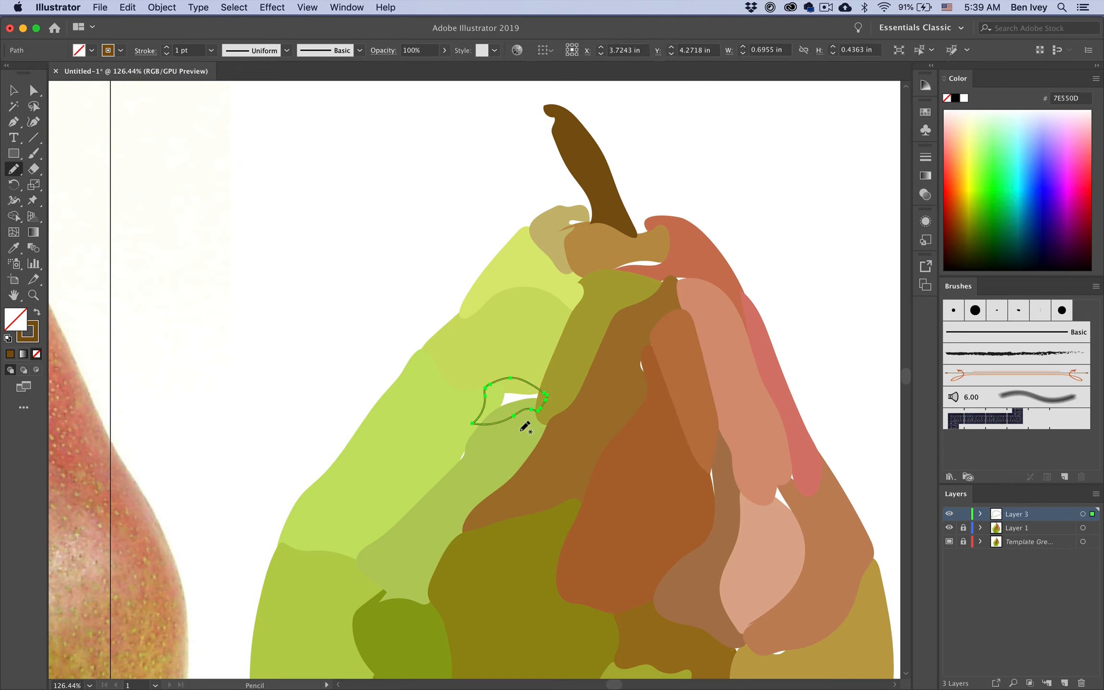
pyautogui.press('i')
pyautogui.click(514, 386)
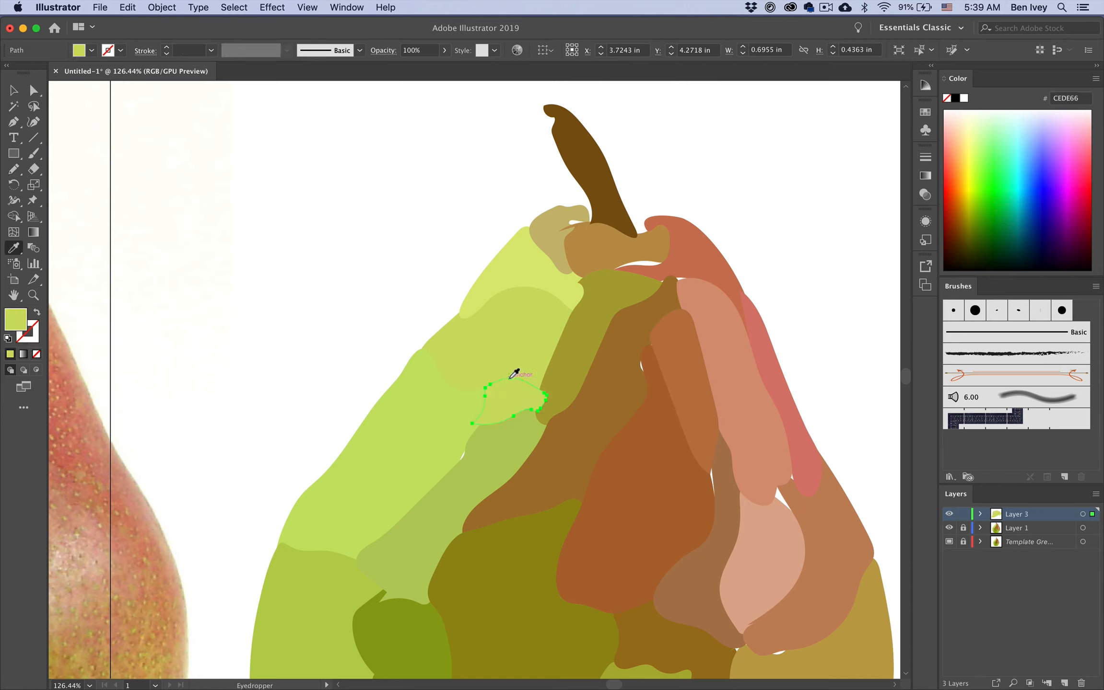
pyautogui.press('super+shift+a')
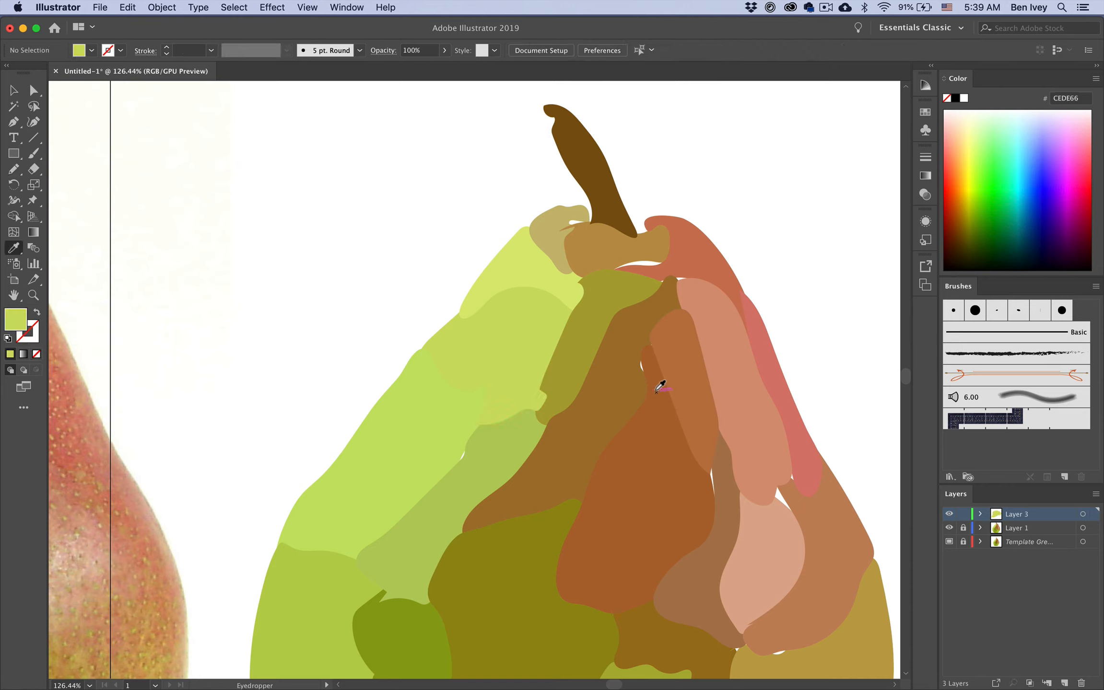
# - Cover the two small white gaps above and below the orange-brown strip with Pencil patches filled with adjacent sampled browns
pyautogui.press('n')
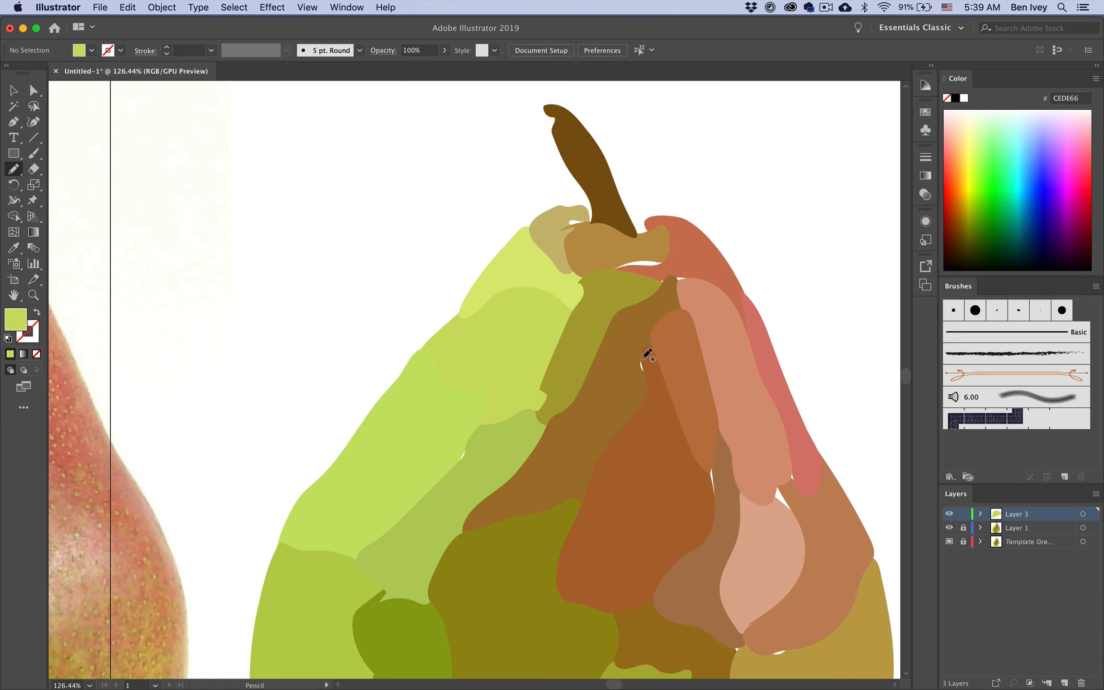
pyautogui.moveTo(651, 355)
pyautogui.mouseDown()
pyautogui.moveTo(640, 376)
pyautogui.moveTo(646, 359)
pyautogui.mouseUp()
pyautogui.press('i')
pyautogui.click(646, 410)
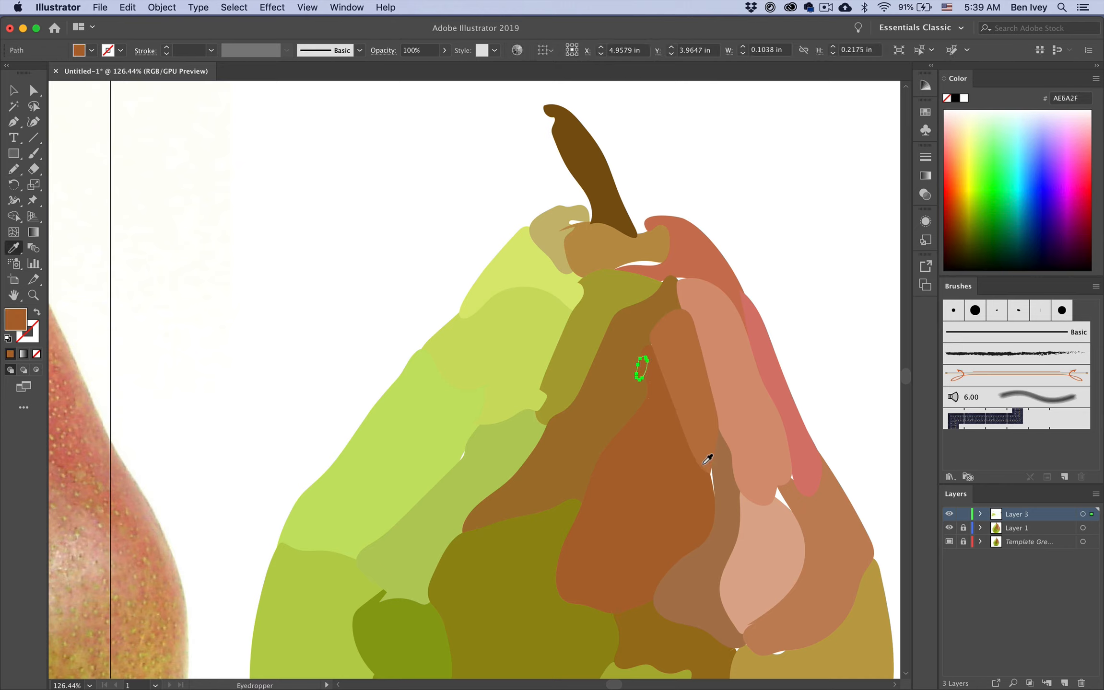
pyautogui.press('n')
pyautogui.moveTo(710, 470); pyautogui.dragTo(713, 474)
pyautogui.press('i')
pyautogui.click(696, 498)
# - Draw a patch about 0.20 × 0.35 in over the gap above the pale pink highlight and fill it with the sampled highlight colour
pyautogui.press('n')
pyautogui.moveTo(787, 496); pyautogui.dragTo(787, 501)
pyautogui.press('i')
pyautogui.click(772, 527)
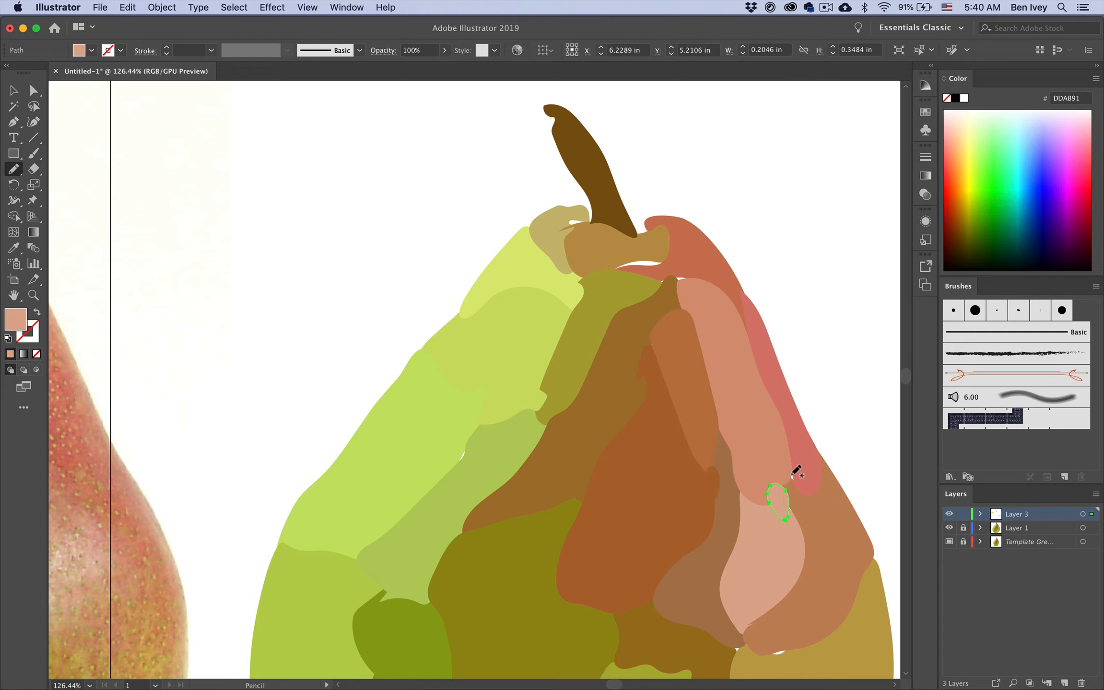
# - Cover the white gap beneath the stem area with a Pencil patch filled with the sampled neighbouring red
pyautogui.press('i')
pyautogui.click(666, 267)
pyautogui.moveTo(614, 270); pyautogui.dragTo(674, 279)
pyautogui.press('n')
pyautogui.press('i')
pyautogui.click(689, 291)
# - Patch the gap under the pale highlight with sampled reddish brown and the gap below the dark brown area with sampled olive
pyautogui.scroll(-10, 653, 241)
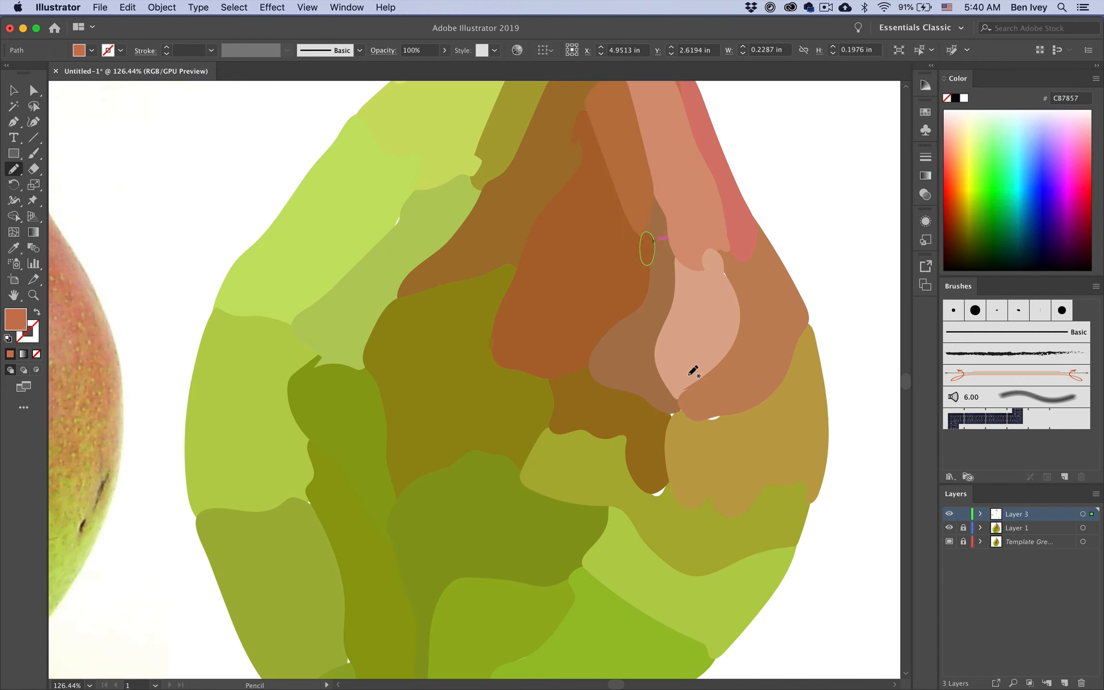
pyautogui.moveTo(718, 414); pyautogui.dragTo(700, 423)
pyautogui.press('i')
pyautogui.click(719, 405)
pyautogui.press('n')
pyautogui.moveTo(647, 494); pyautogui.dragTo(652, 492)
pyautogui.press('i')
pyautogui.click(677, 508)
# - Cover the two white gaps along the lower-left olive strip with Pencil patches filled with adjacent sampled greens
pyautogui.scroll(-10, 444, 509)
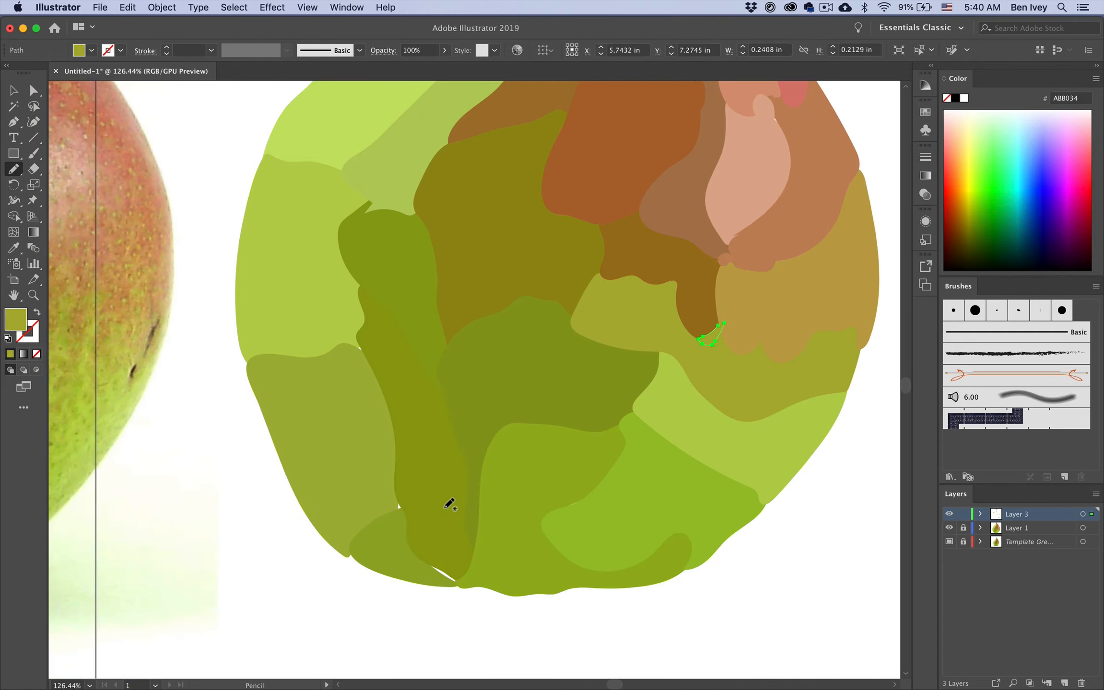
pyautogui.moveTo(397, 503); pyautogui.dragTo(401, 511)
pyautogui.press('i')
pyautogui.click(451, 569)
pyautogui.press('n')
pyautogui.moveTo(434, 564); pyautogui.dragTo(443, 575)
pyautogui.press('i')
pyautogui.click(485, 510)
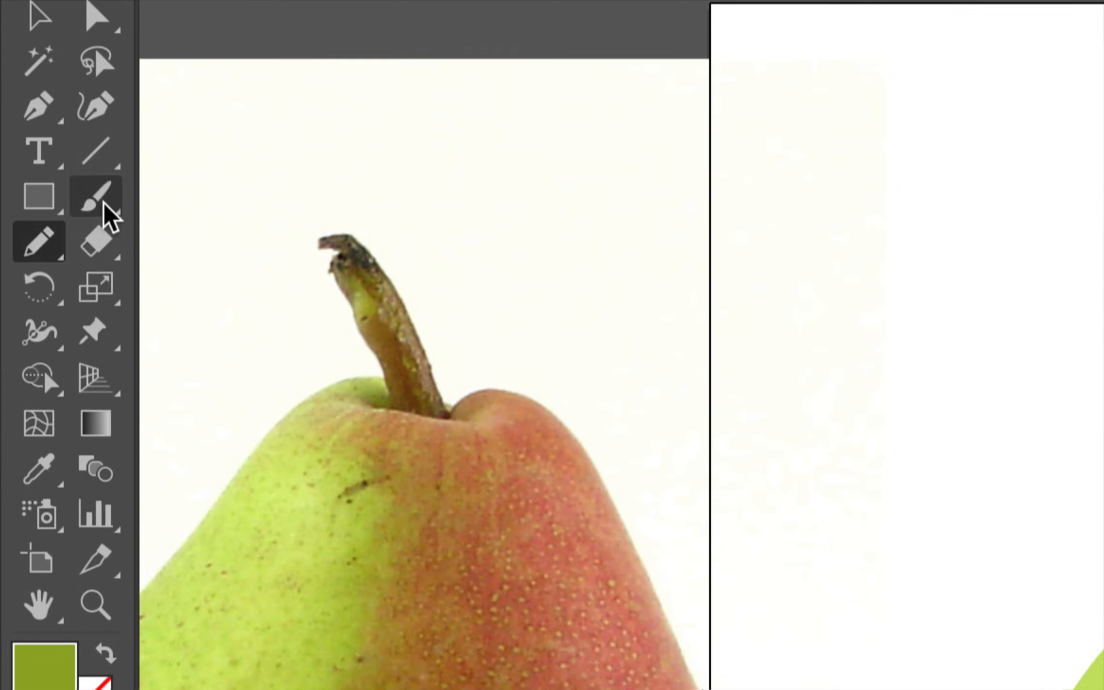
# - Activate the Paintbrush tool and accept its options with Fill new brush strokes and Keep Selected off
pyautogui.click(96, 207)
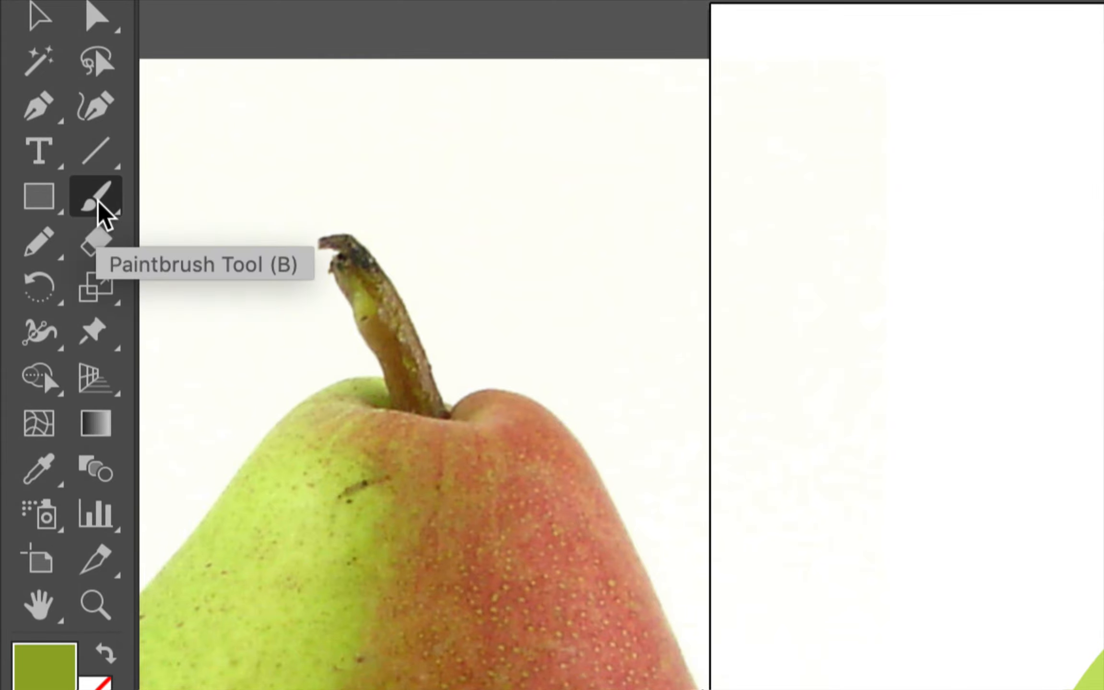
pyautogui.doubleClick(98, 204)
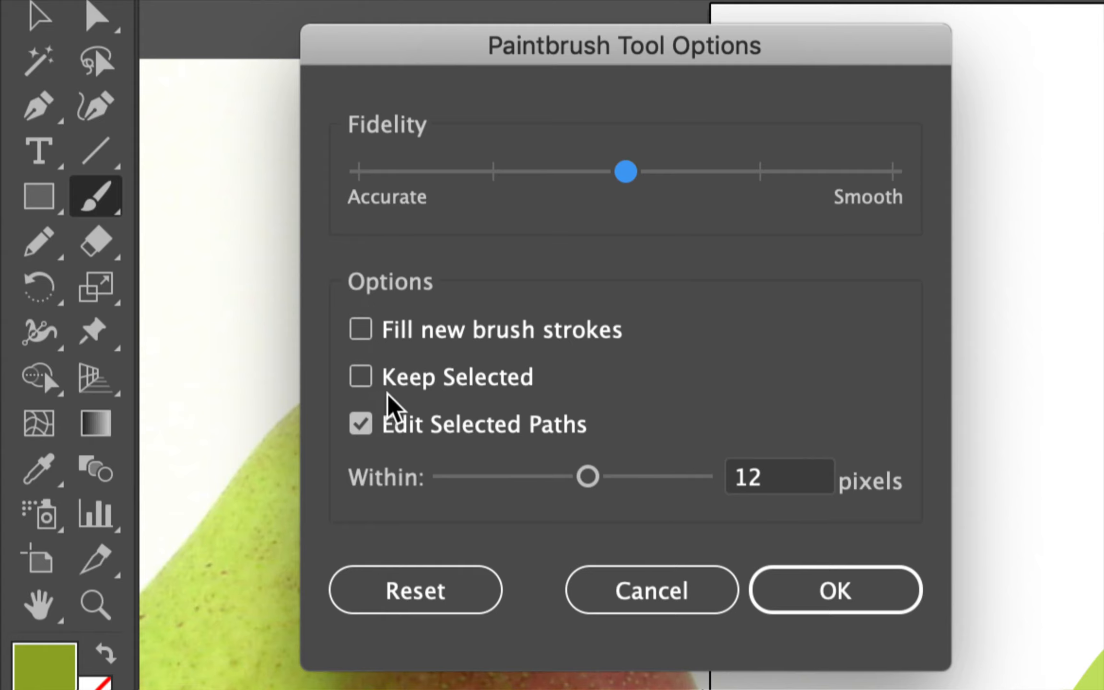
pyautogui.click(816, 594)
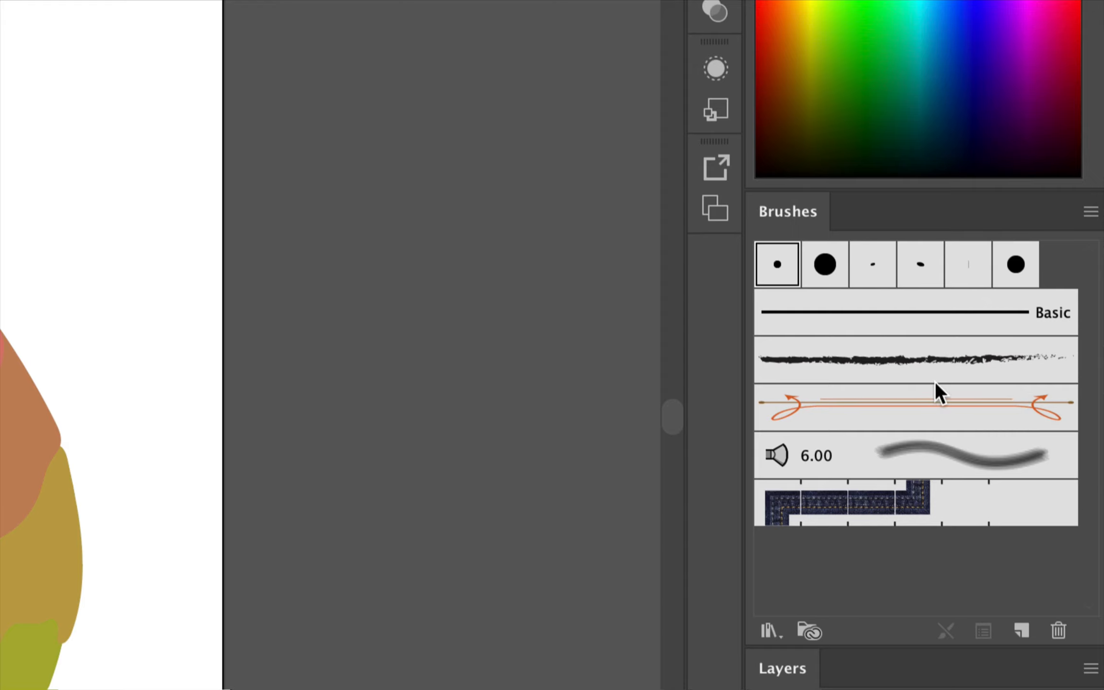
# - Open the Artistic_Watercolor brush library, enlarge it beside the painting and browse its brushes
pyautogui.click(767, 628)
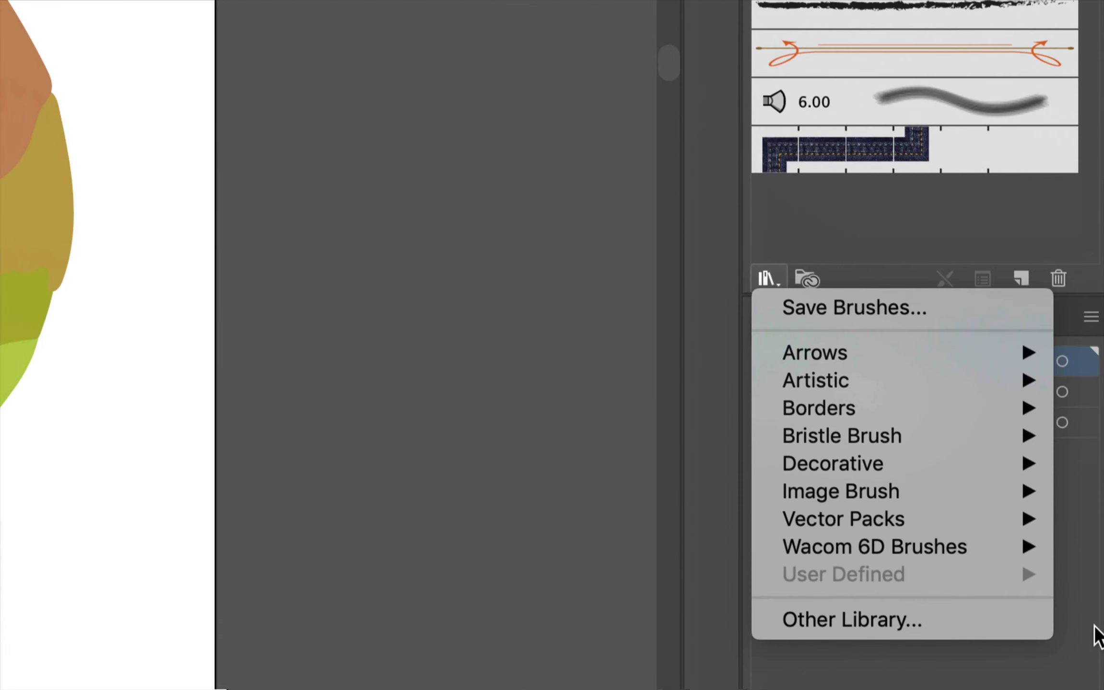
pyautogui.moveTo(943, 382)
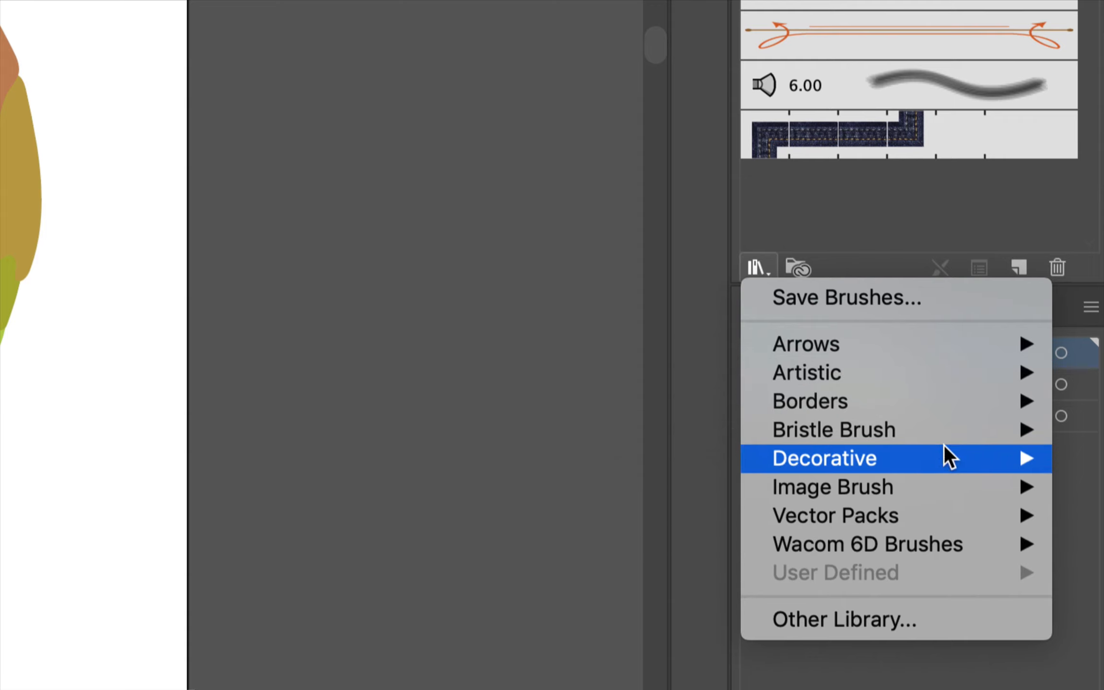
pyautogui.moveTo(901, 370)
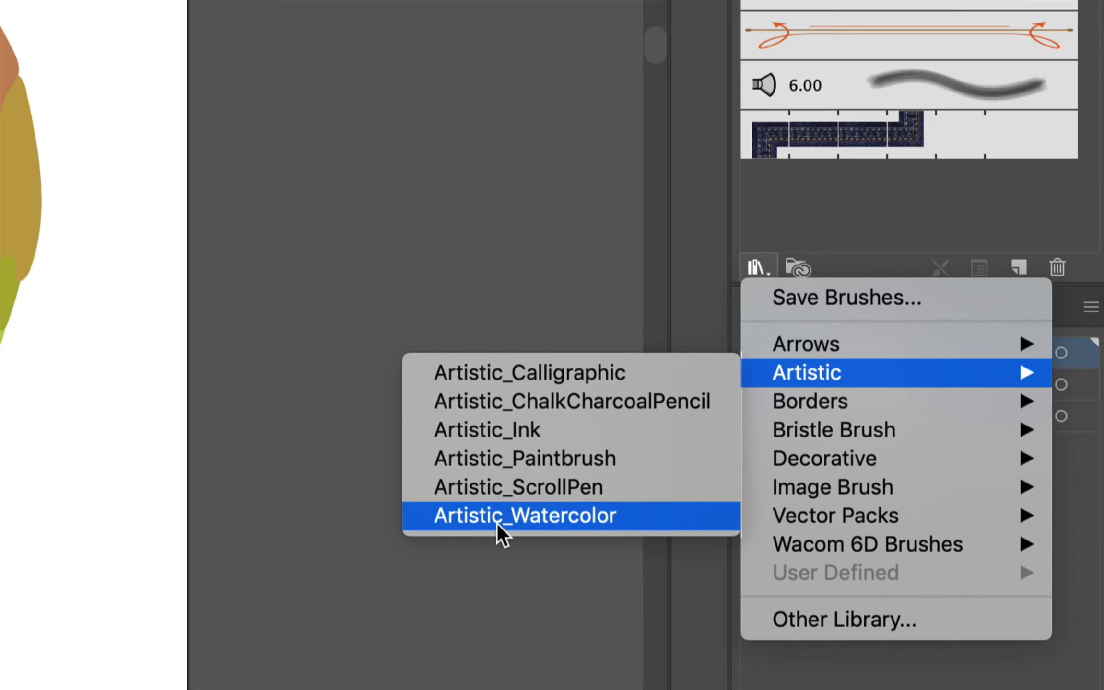
pyautogui.click(580, 514)
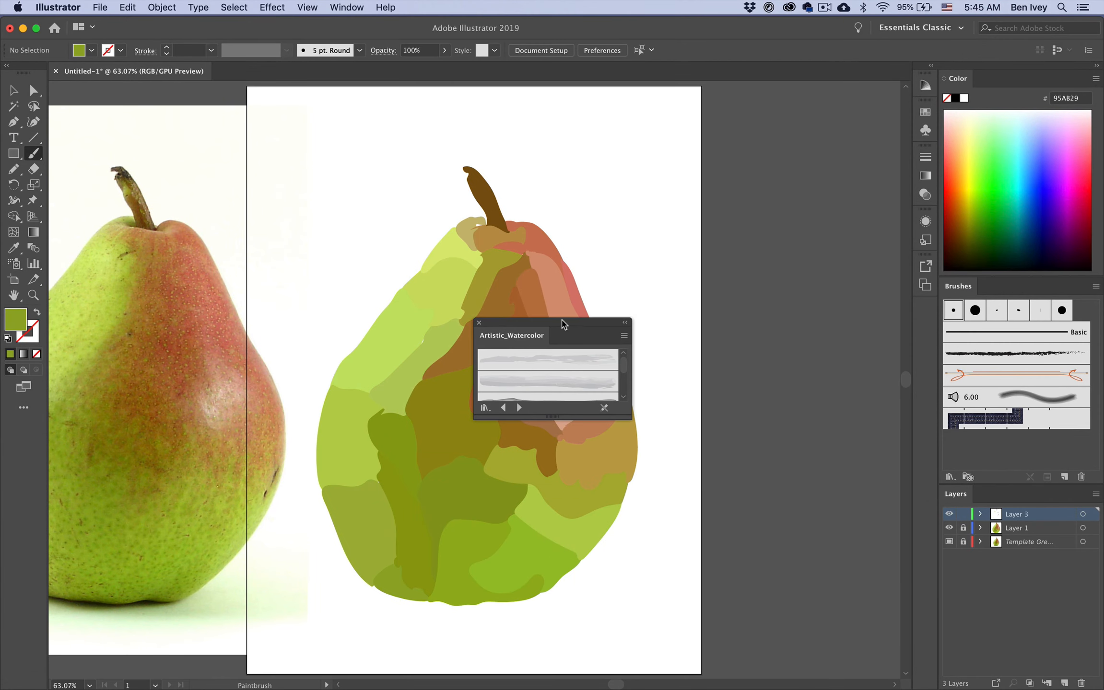
pyautogui.moveTo(562, 324); pyautogui.dragTo(713, 236)
pyautogui.moveTo(707, 329); pyautogui.dragTo(706, 514)
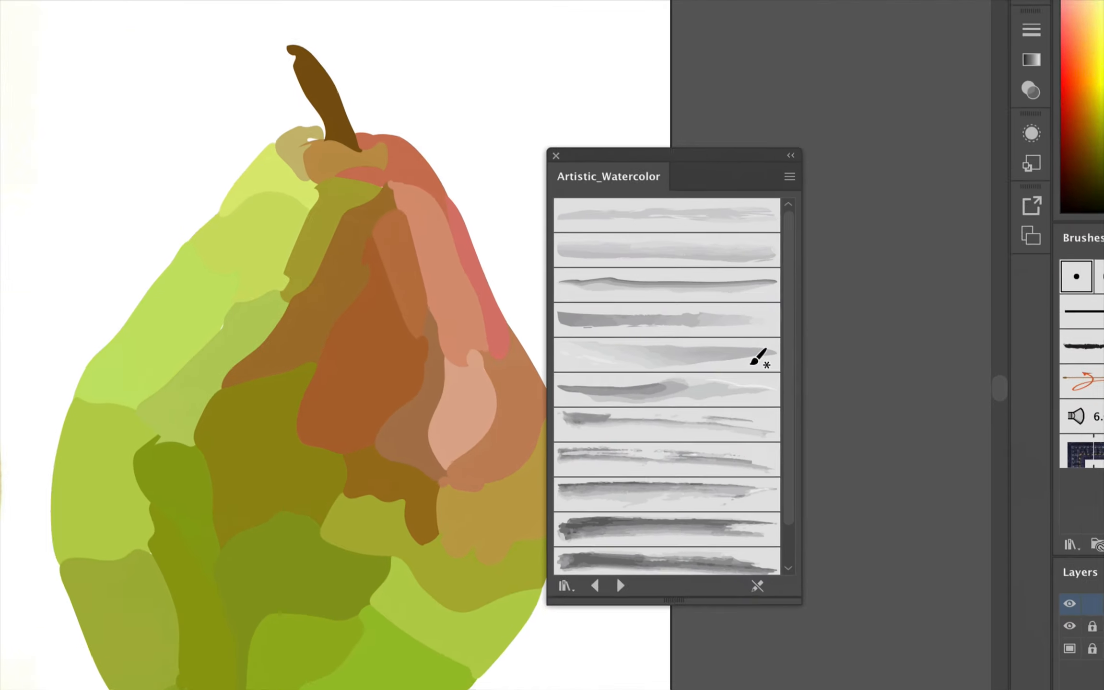
pyautogui.scroll(-2, 743, 369)
pyautogui.scroll(2, 743, 370)
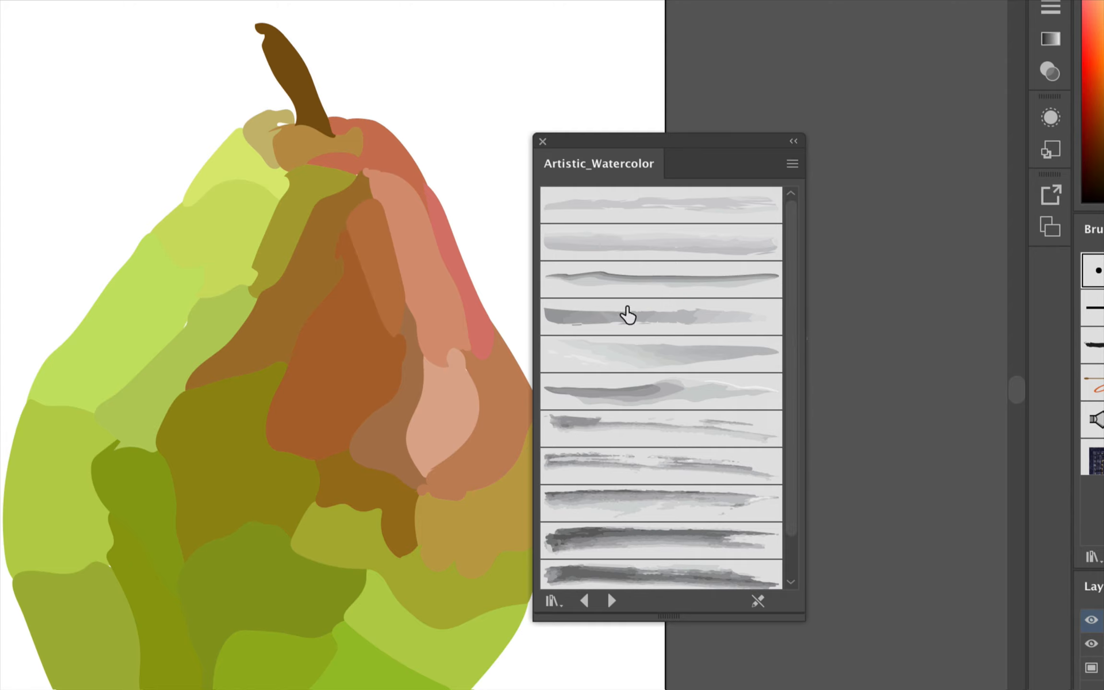
# - Load the brush library Dogslobber_SprayStippleBrushes.ai from the Fruit Painting folder and move its panel clear of the artboard
pyautogui.click(551, 601)
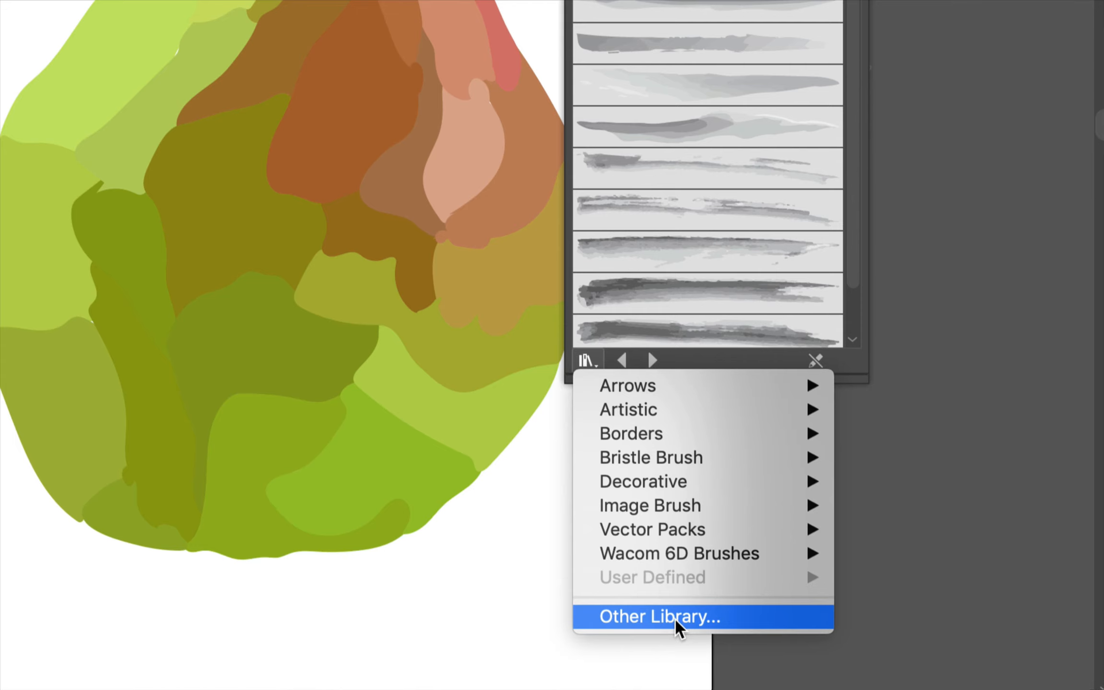
pyautogui.click(674, 618)
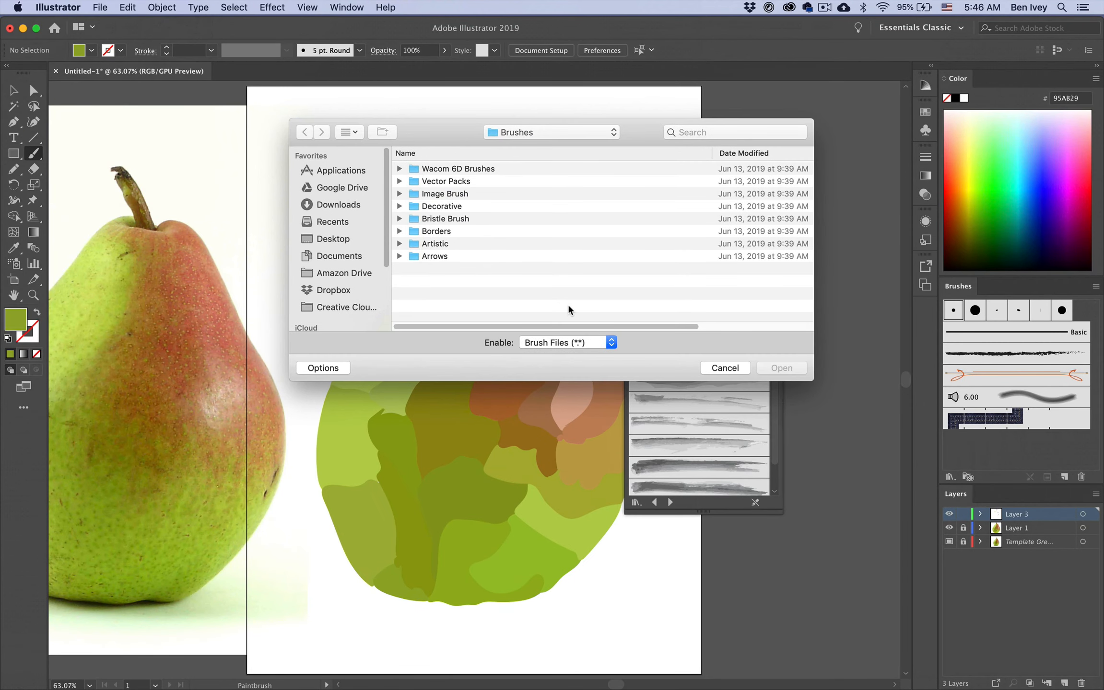
pyautogui.click(525, 133)
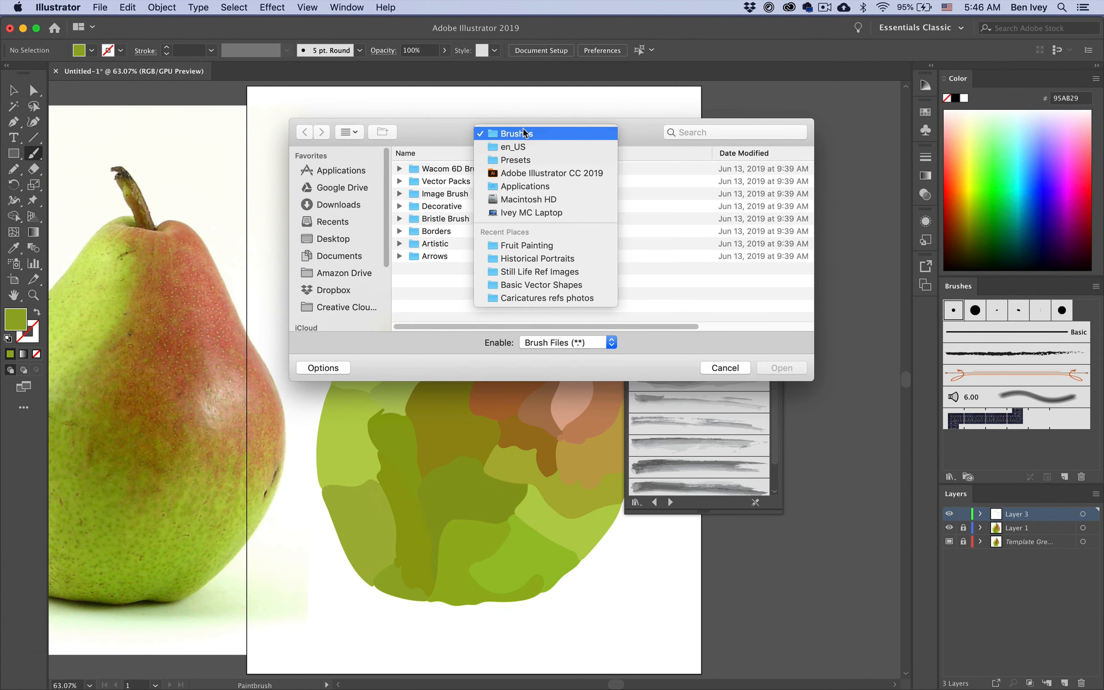
pyautogui.press('Escape')
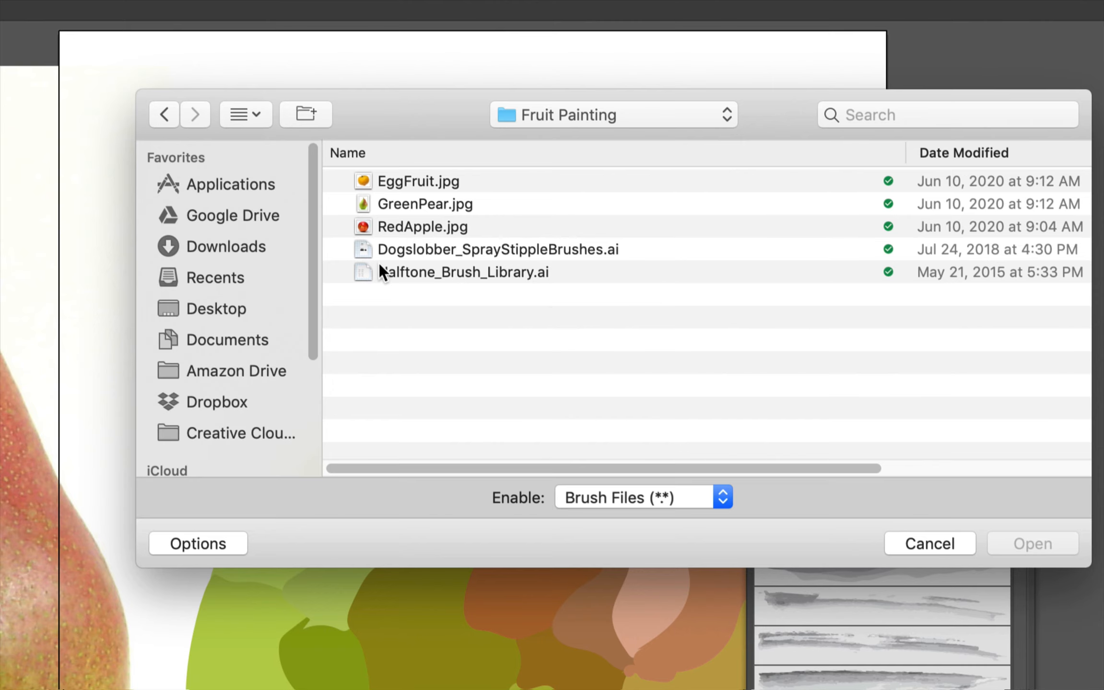
pyautogui.click(551, 252)
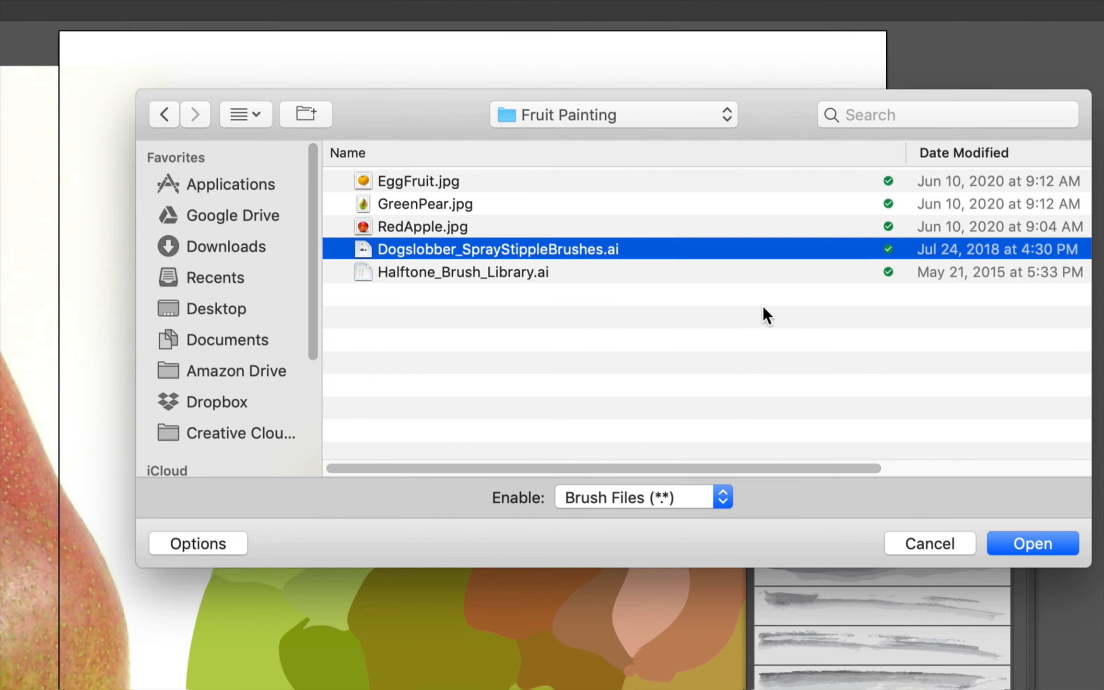
pyautogui.click(1034, 542)
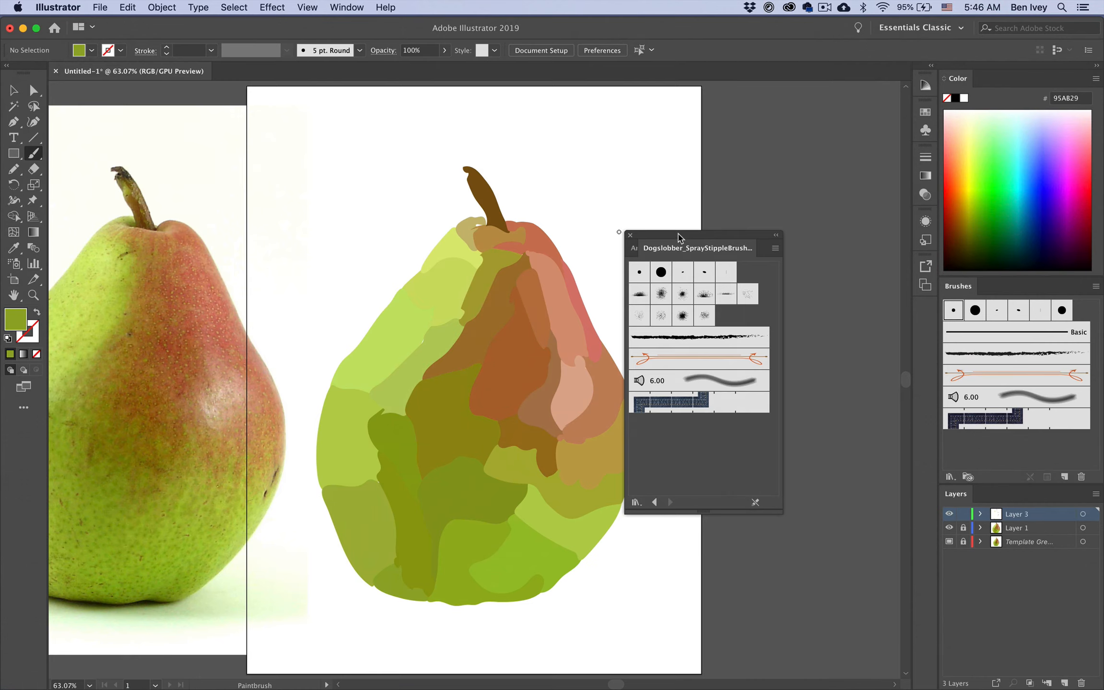
pyautogui.moveTo(678, 238)
pyautogui.mouseDown()
pyautogui.moveTo(803, 192)
pyautogui.moveTo(846, 162)
pyautogui.mouseUp()
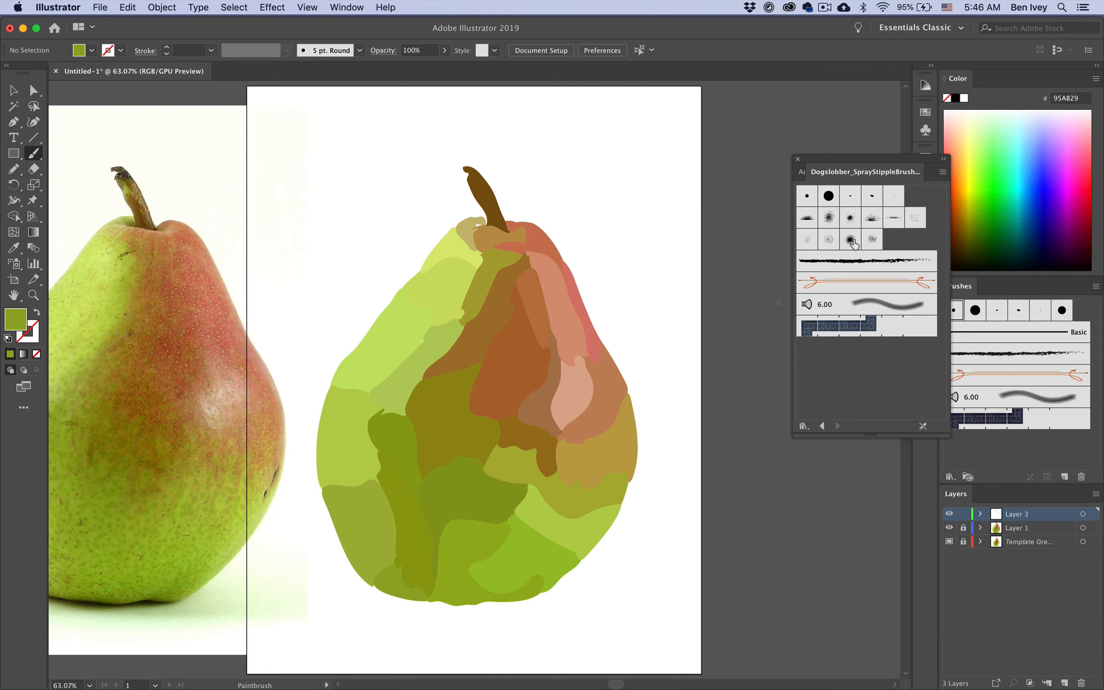
# - Choose a spray stipple scatter brush and paint two green test strokes down the blank area to the right of the pear
pyautogui.click(830, 240)
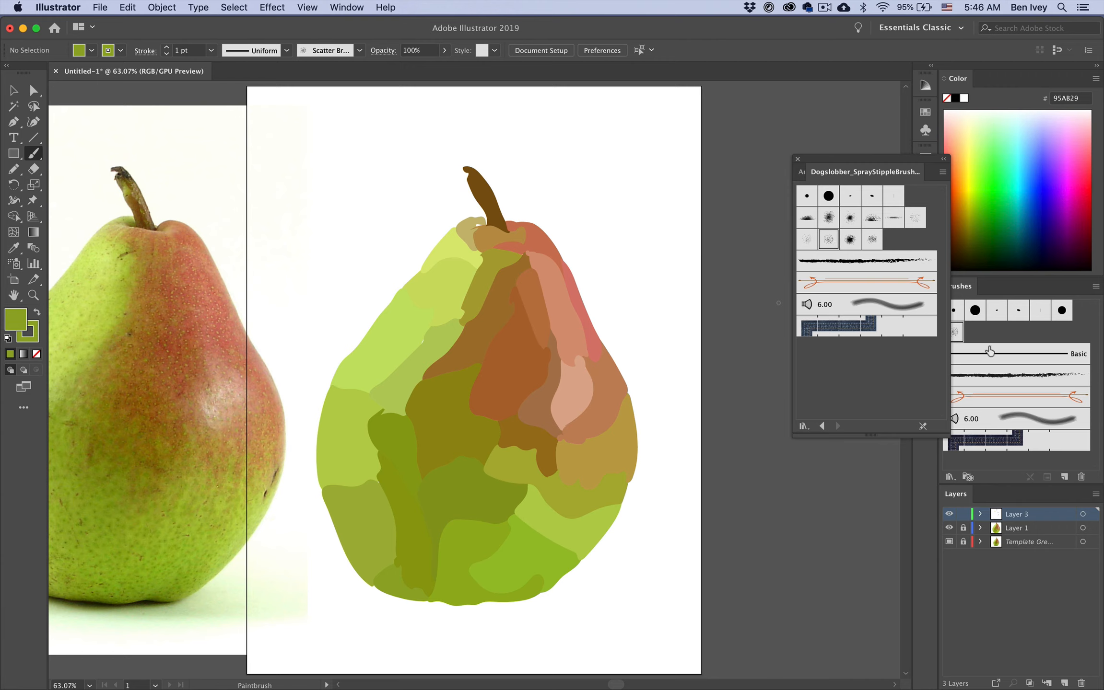
pyautogui.moveTo(638, 201)
pyautogui.mouseDown()
pyautogui.moveTo(687, 345)
pyautogui.moveTo(633, 516)
pyautogui.mouseUp()
pyautogui.moveTo(713, 267); pyautogui.dragTo(691, 403)
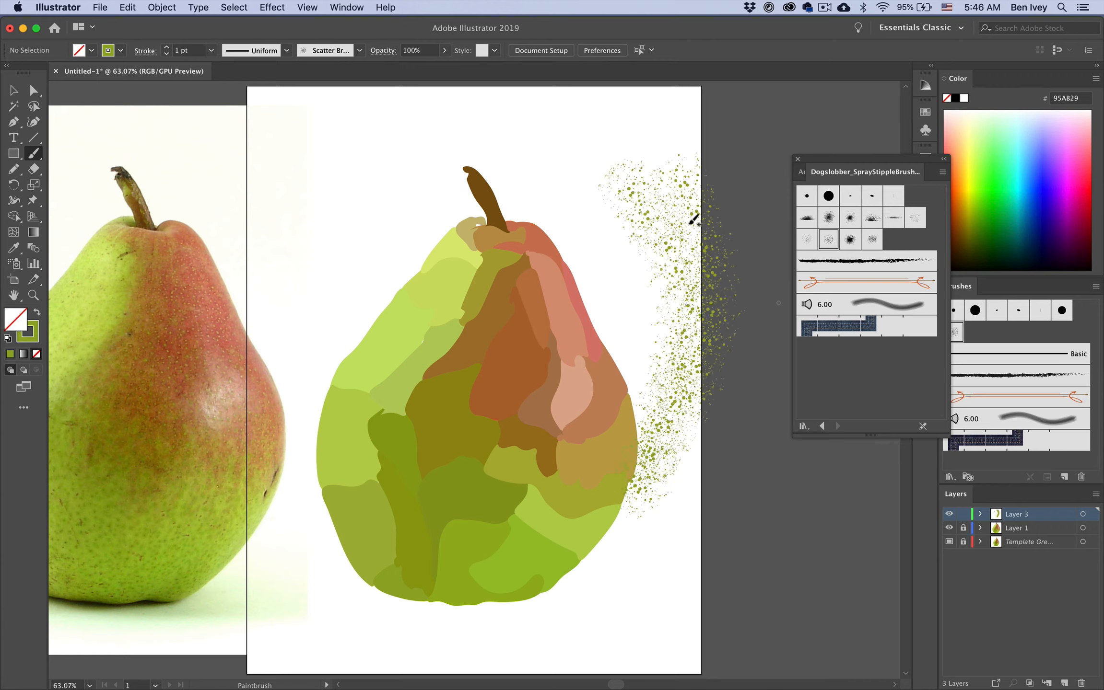
# - Spray two more green stipple strokes along the pear's right side, and delete all the stipple test strokes
pyautogui.moveTo(695, 217); pyautogui.dragTo(634, 518)
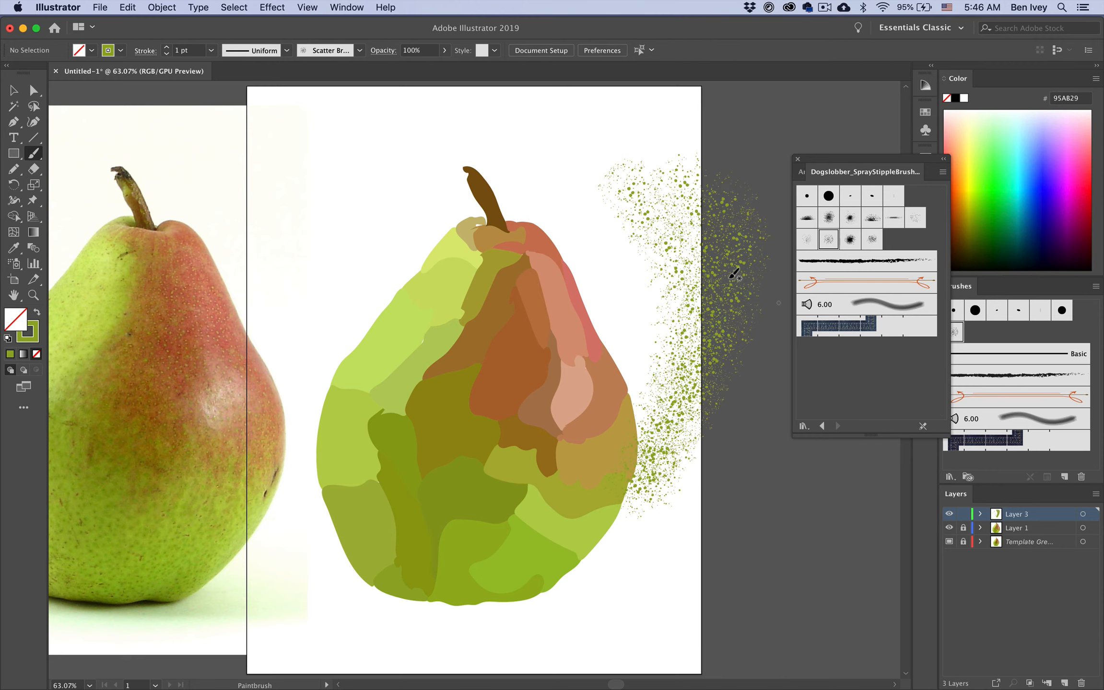
pyautogui.moveTo(575, 570); pyautogui.dragTo(665, 270)
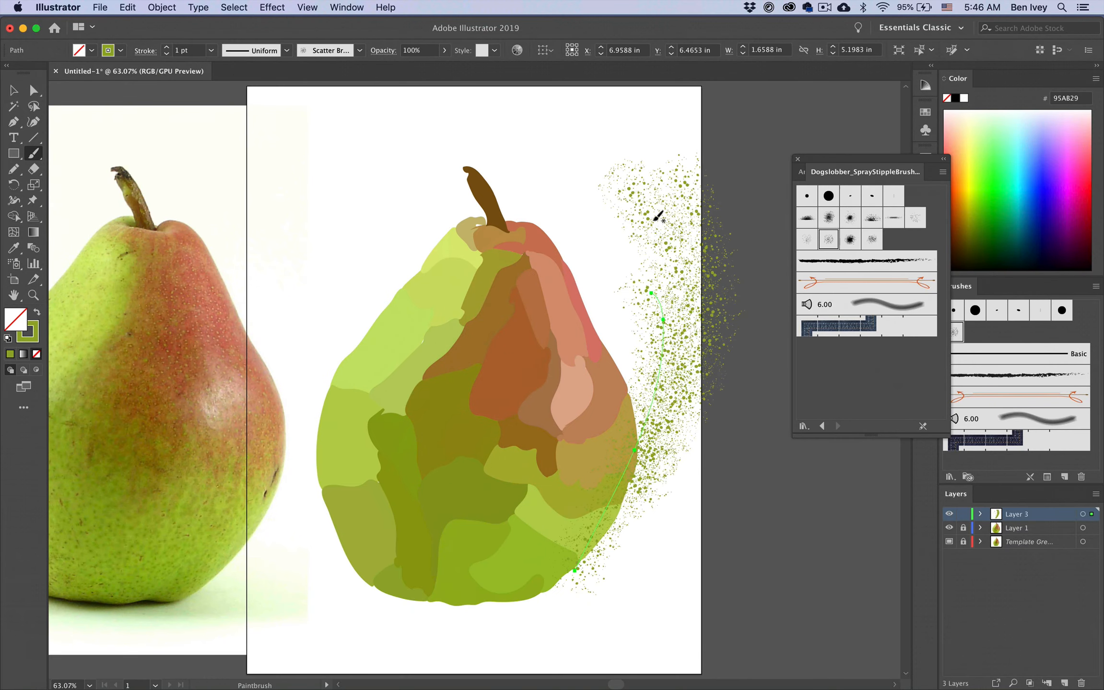
pyautogui.click(710, 182)
pyautogui.press('Delete')
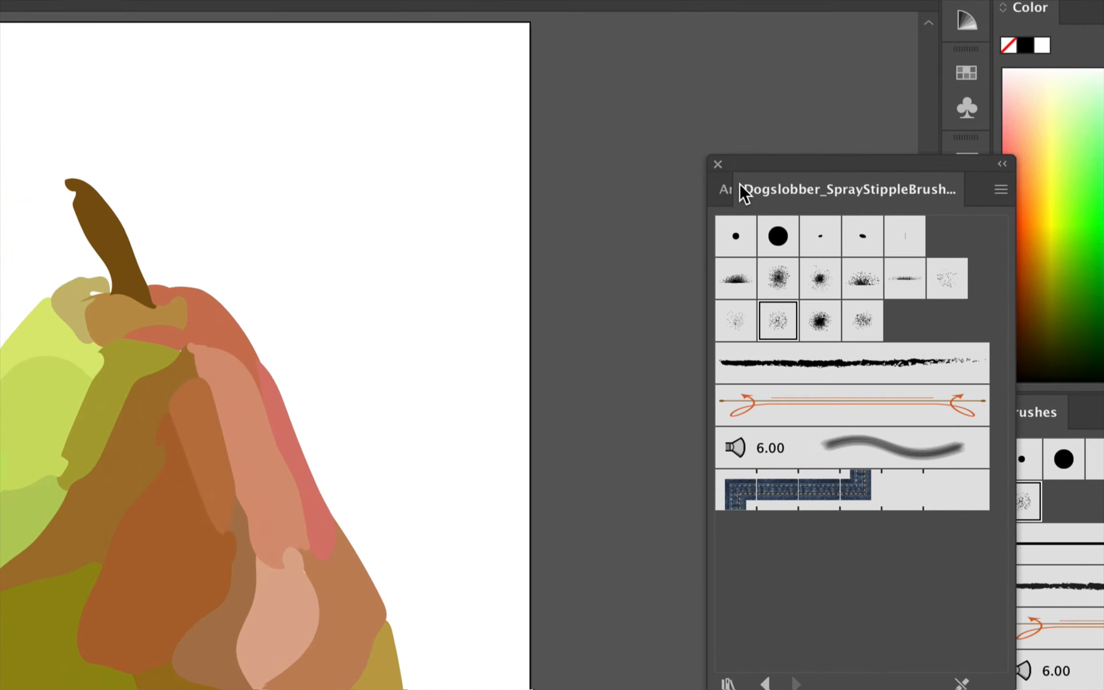
# - Choose the second brush in the Artistic_Watercolor library and paint seven overlapping green test strokes to the right of the pear
pyautogui.click(727, 190)
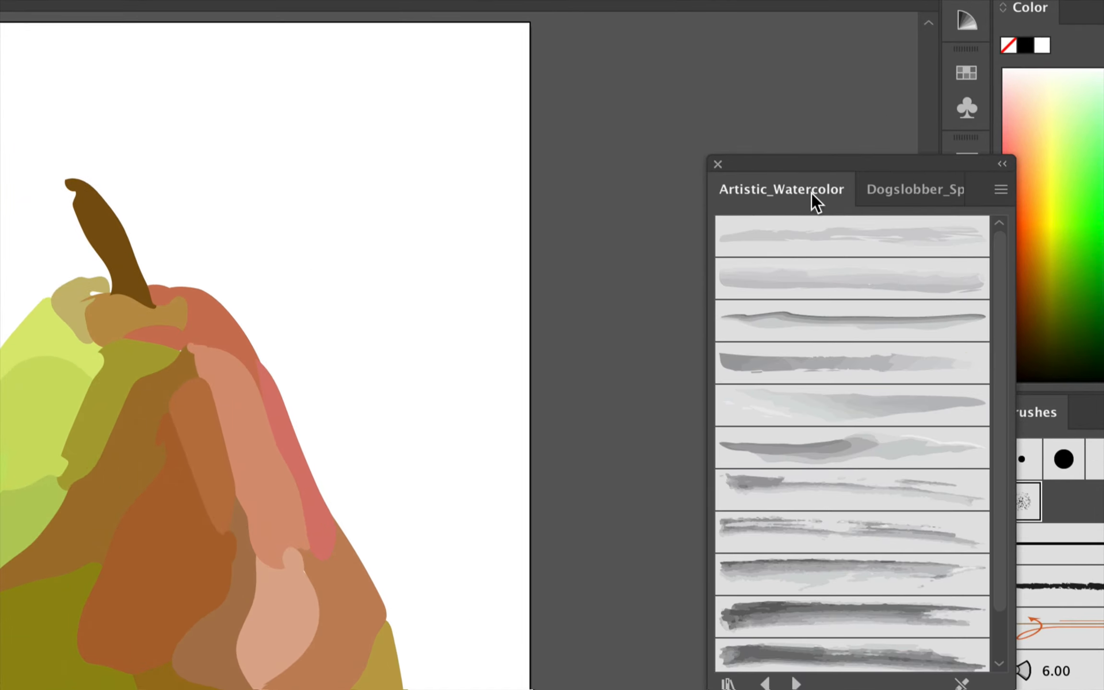
pyautogui.click(821, 293)
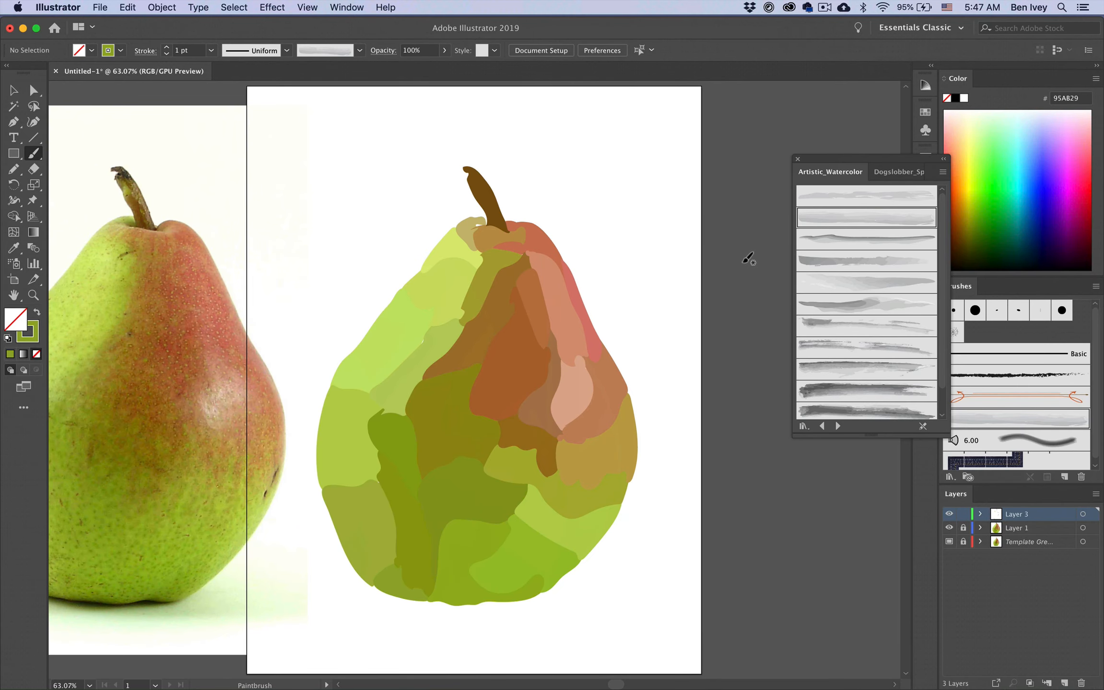
pyautogui.moveTo(735, 221)
pyautogui.mouseDown()
pyautogui.moveTo(708, 419)
pyautogui.moveTo(671, 449)
pyautogui.mouseUp()
pyautogui.moveTo(713, 237); pyautogui.dragTo(674, 422)
pyautogui.moveTo(755, 244); pyautogui.dragTo(681, 416)
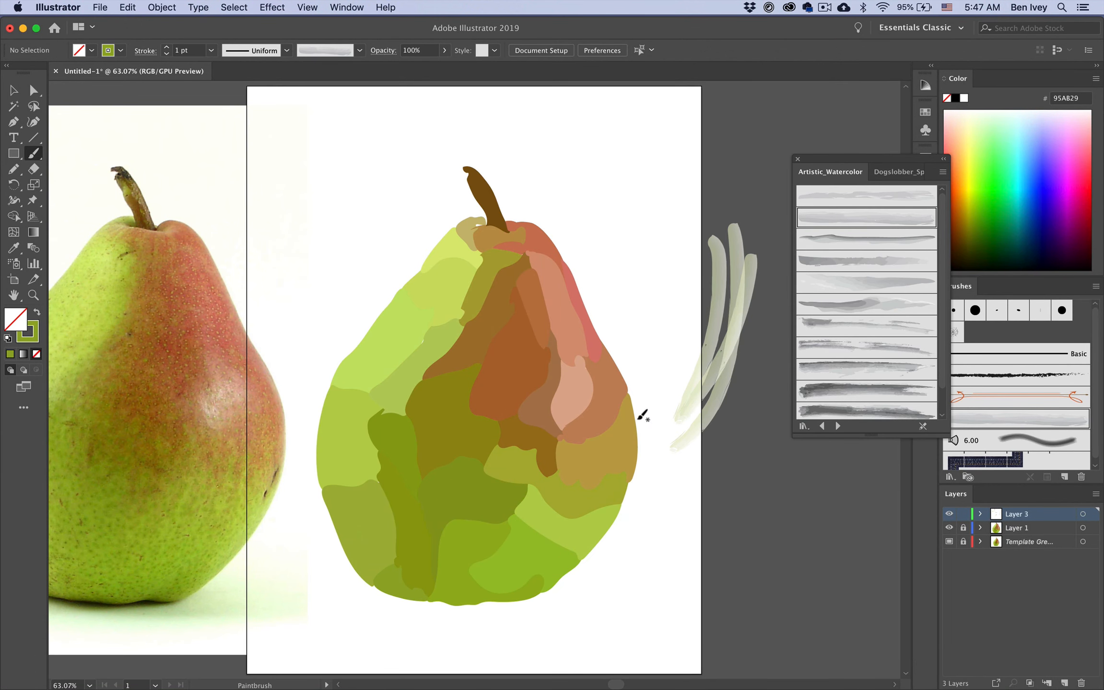
pyautogui.moveTo(765, 222); pyautogui.dragTo(693, 371)
pyautogui.moveTo(752, 209); pyautogui.dragTo(690, 328)
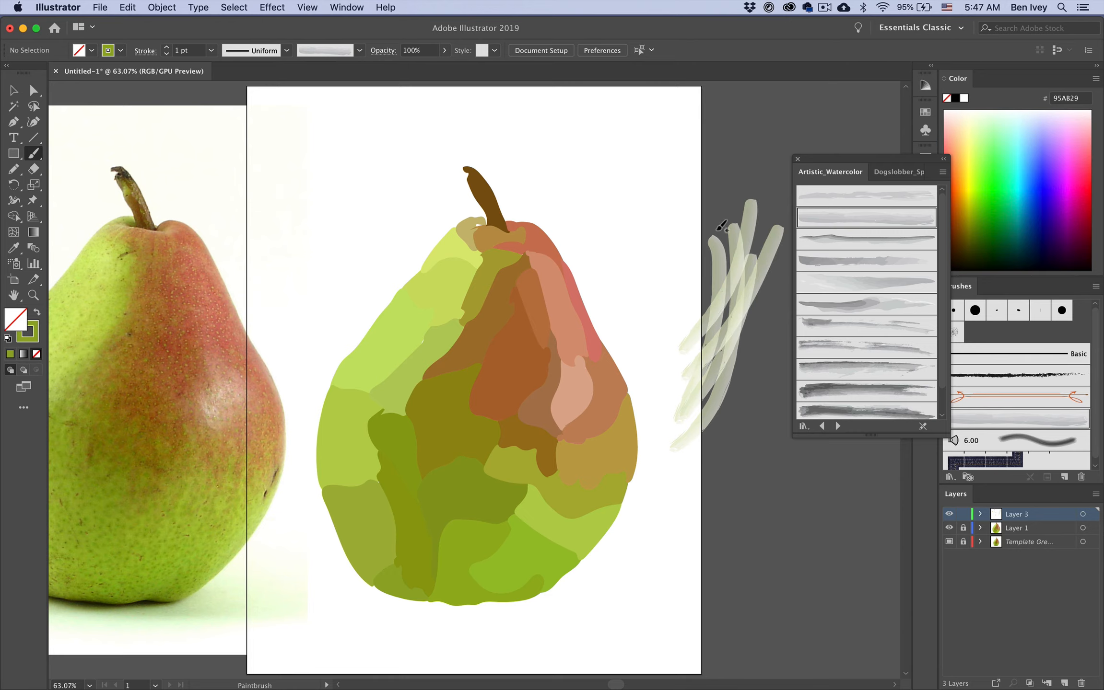
pyautogui.moveTo(722, 227); pyautogui.dragTo(727, 394)
pyautogui.moveTo(686, 255); pyautogui.dragTo(733, 385)
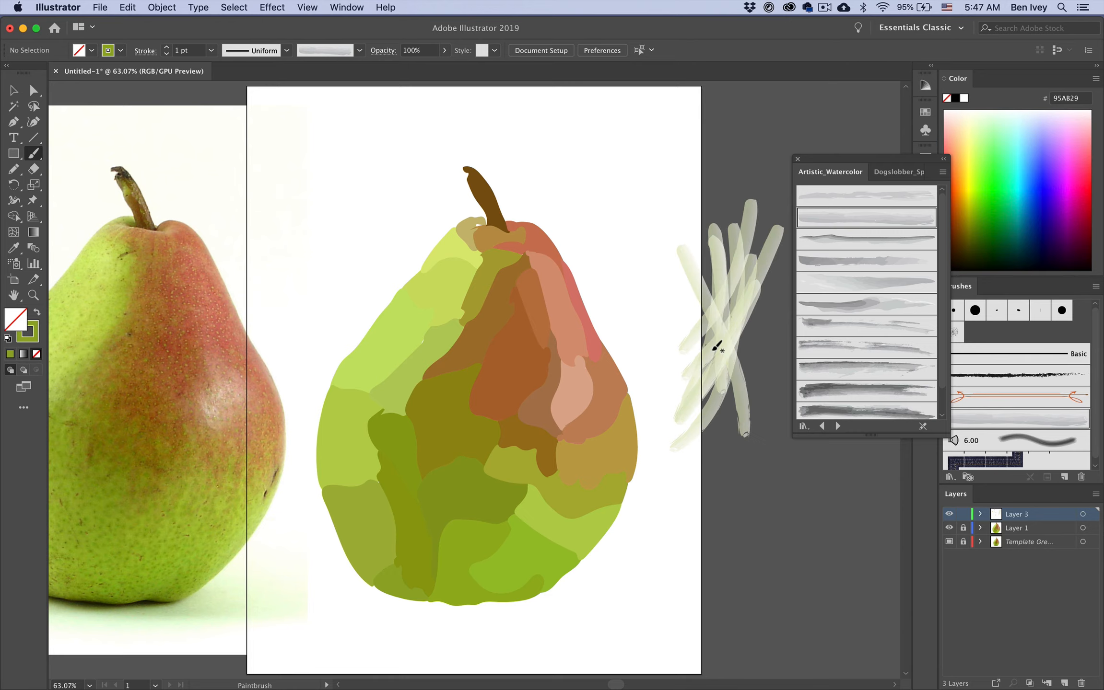
# - Select the overlapping watercolor test strokes and set their stroke weight to 3 pt and opacity to 44%
pyautogui.scroll(5, 763, 283)
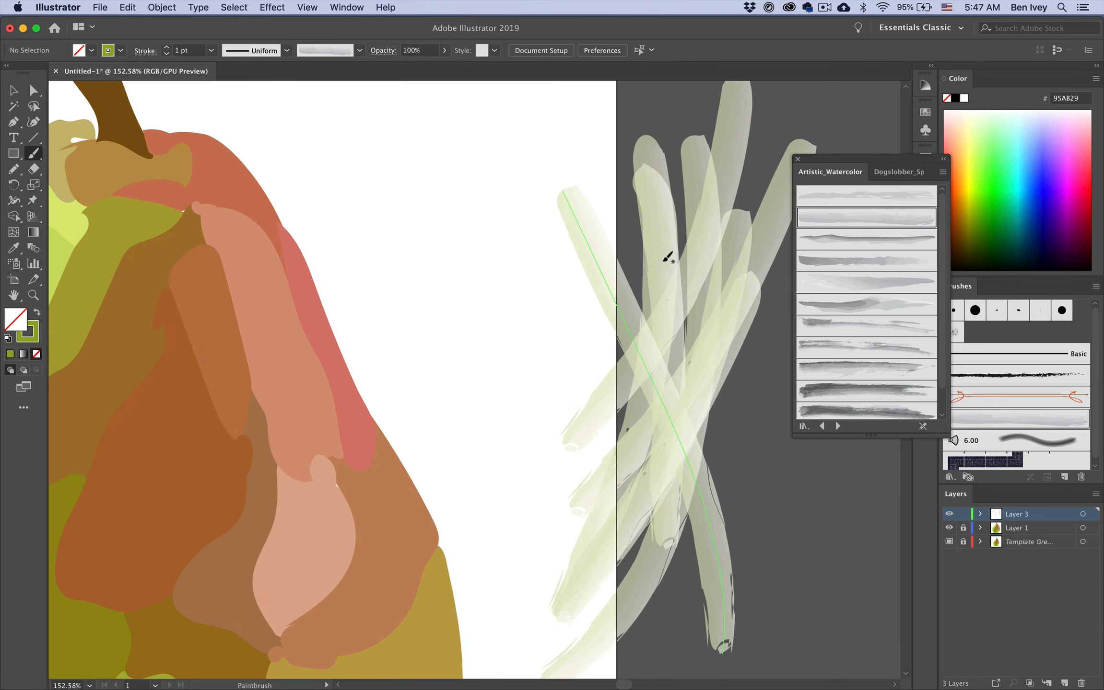
pyautogui.moveTo(567, 291); pyautogui.dragTo(759, 483)
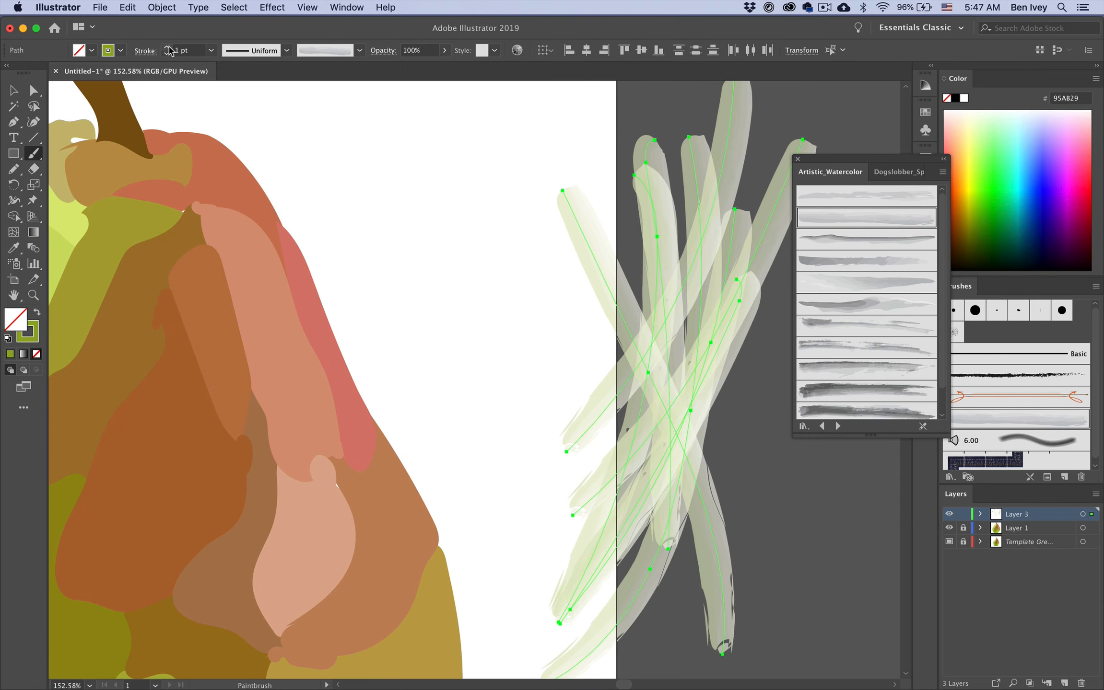
pyautogui.click(168, 46)
pyautogui.click(167, 46)
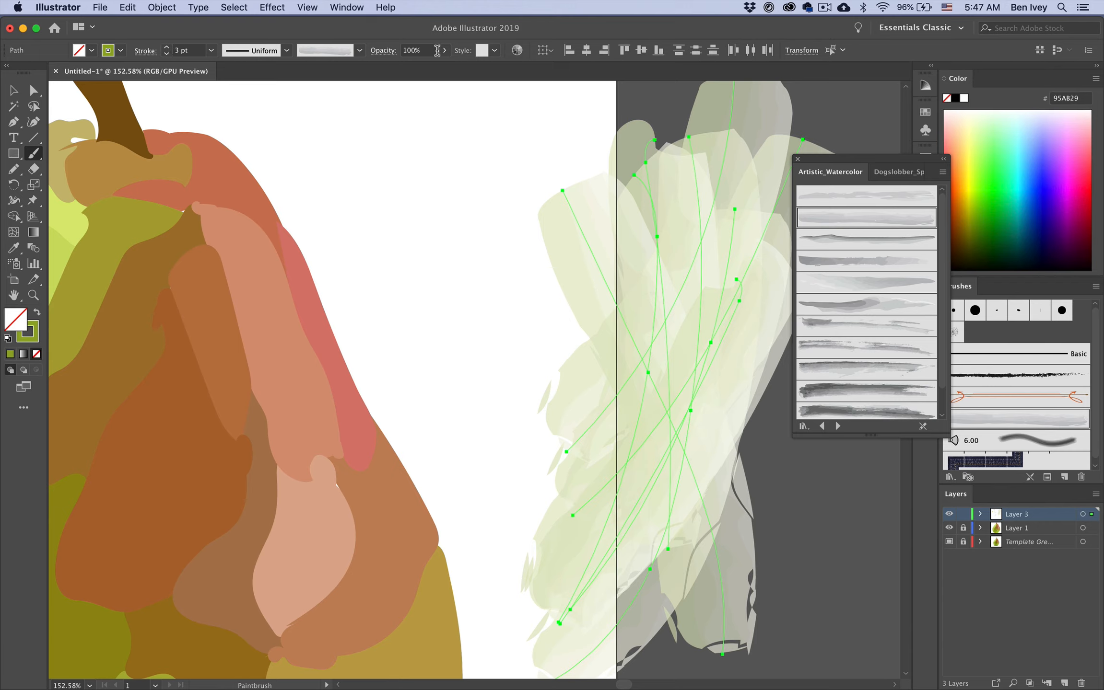
pyautogui.click(444, 50)
pyautogui.moveTo(444, 67)
pyautogui.mouseDown()
pyautogui.moveTo(403, 70)
pyautogui.moveTo(416, 69)
pyautogui.mouseUp()
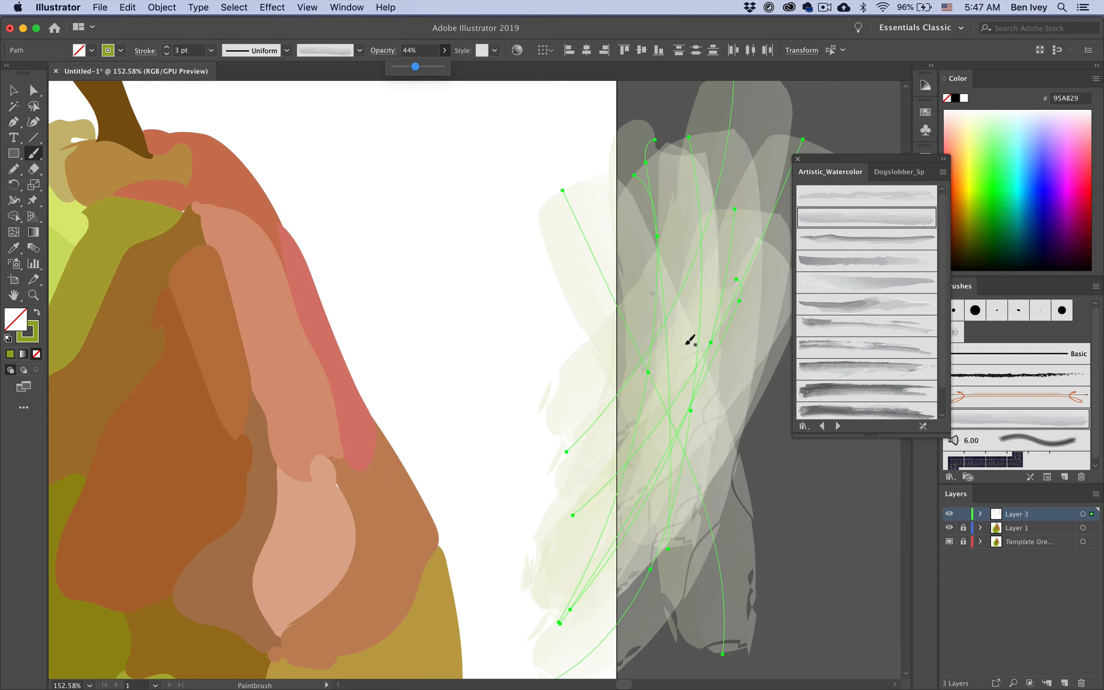
# - Delete the test strokes and paint a few translucent watercolor strokes over the pink highlight on the pear's right side
pyautogui.moveTo(685, 350); pyautogui.dragTo(599, 400)
pyautogui.press('Delete')
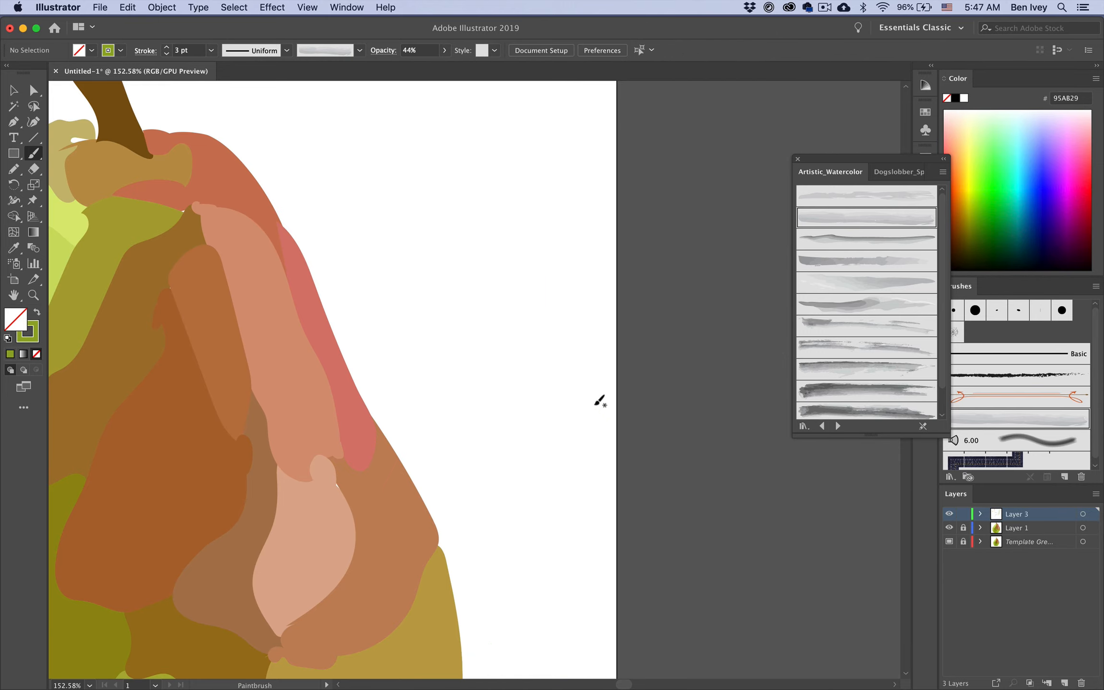
pyautogui.scroll(-2, 599, 402)
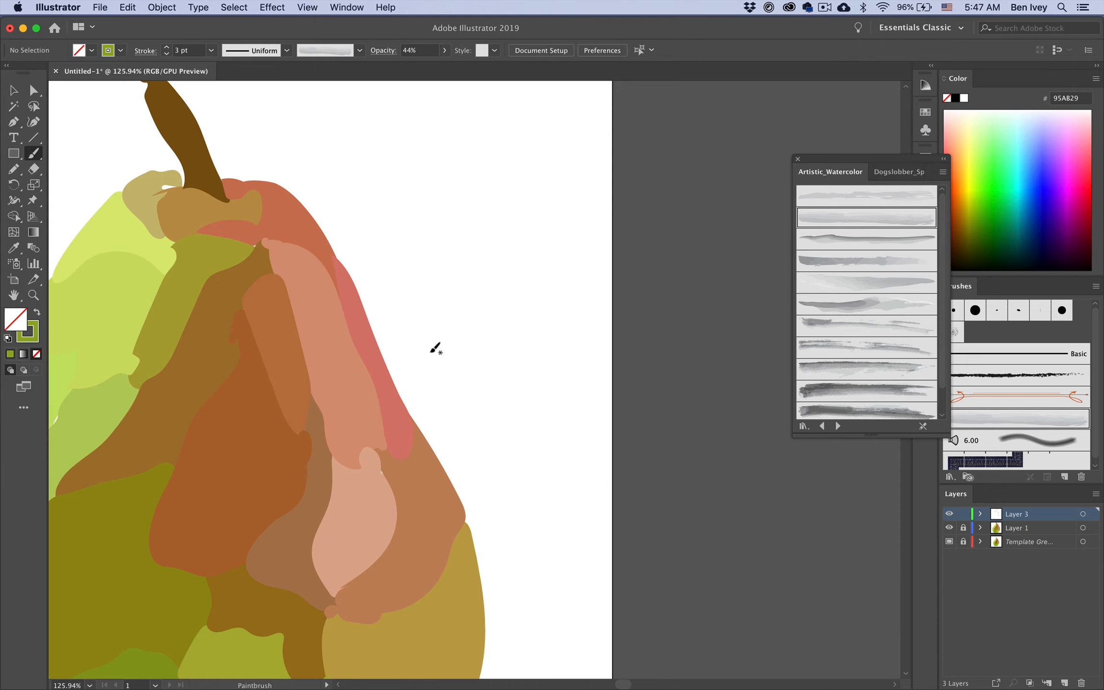
pyautogui.press('x')
pyautogui.moveTo(364, 562)
pyautogui.mouseDown()
pyautogui.moveTo(357, 573)
pyautogui.moveTo(296, 363)
pyautogui.moveTo(300, 337)
pyautogui.moveTo(321, 453)
pyautogui.mouseUp()
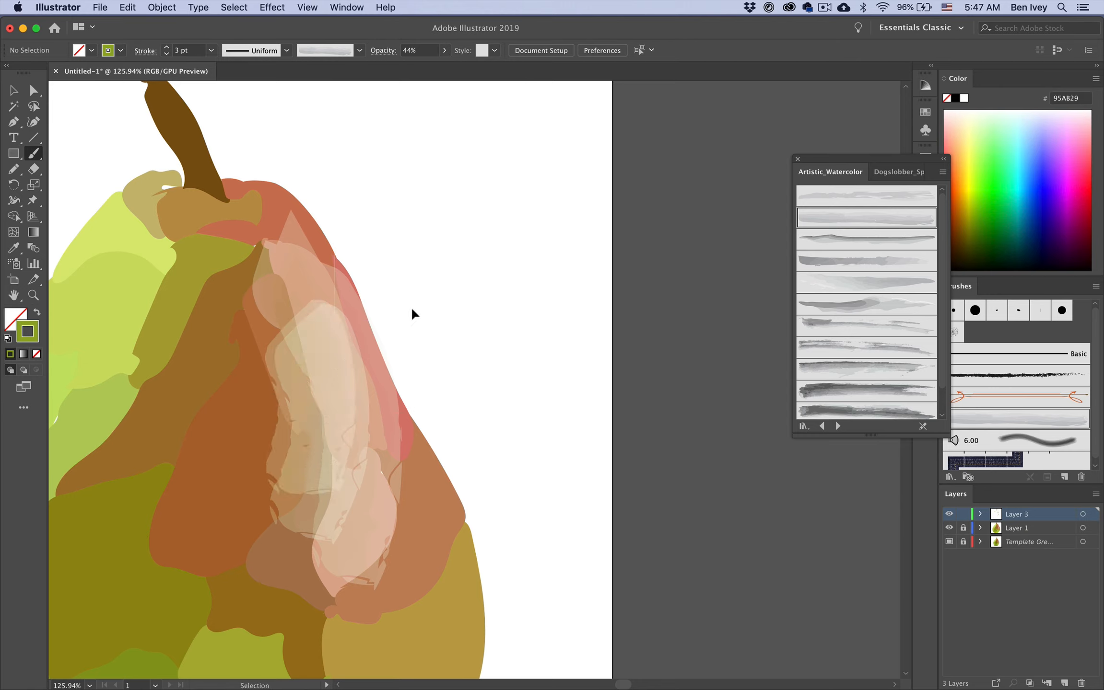
# - Select the translucent highlight strokes and try the Multiply and Screen blending modes on them
pyautogui.press('super+a')
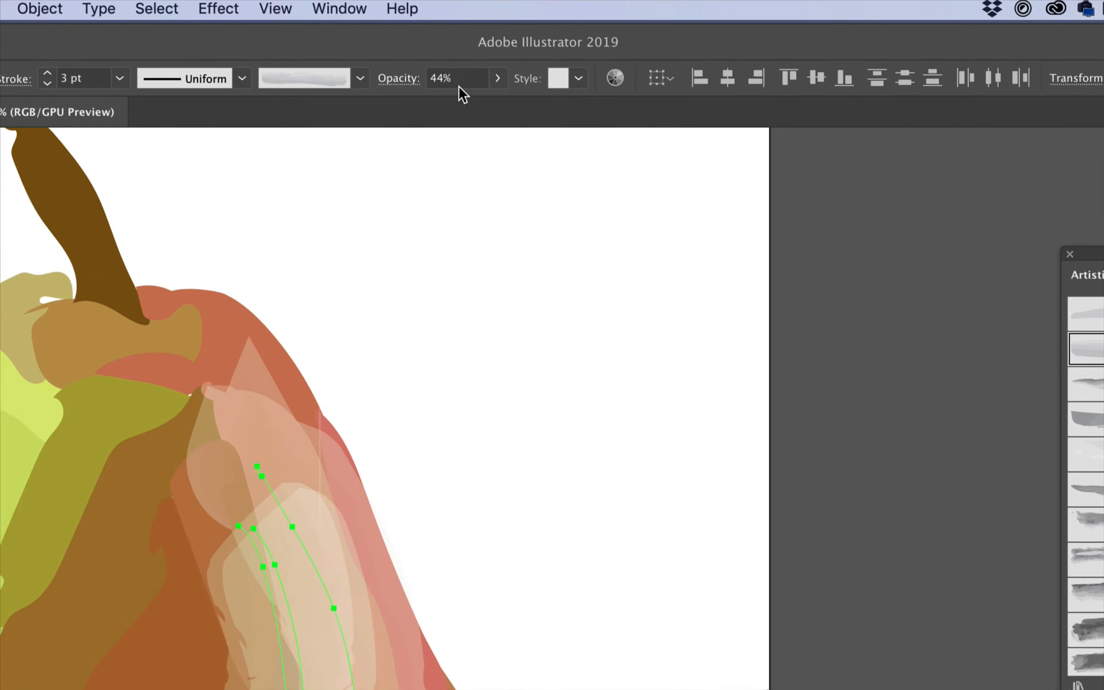
pyautogui.click(396, 86)
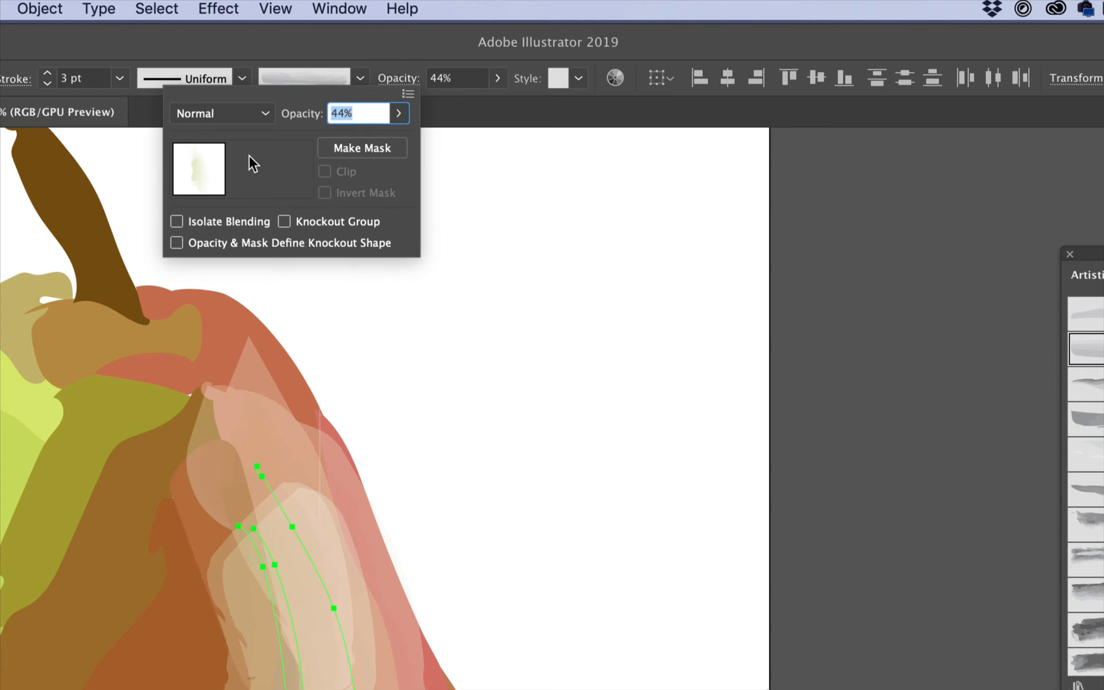
pyautogui.click(191, 112)
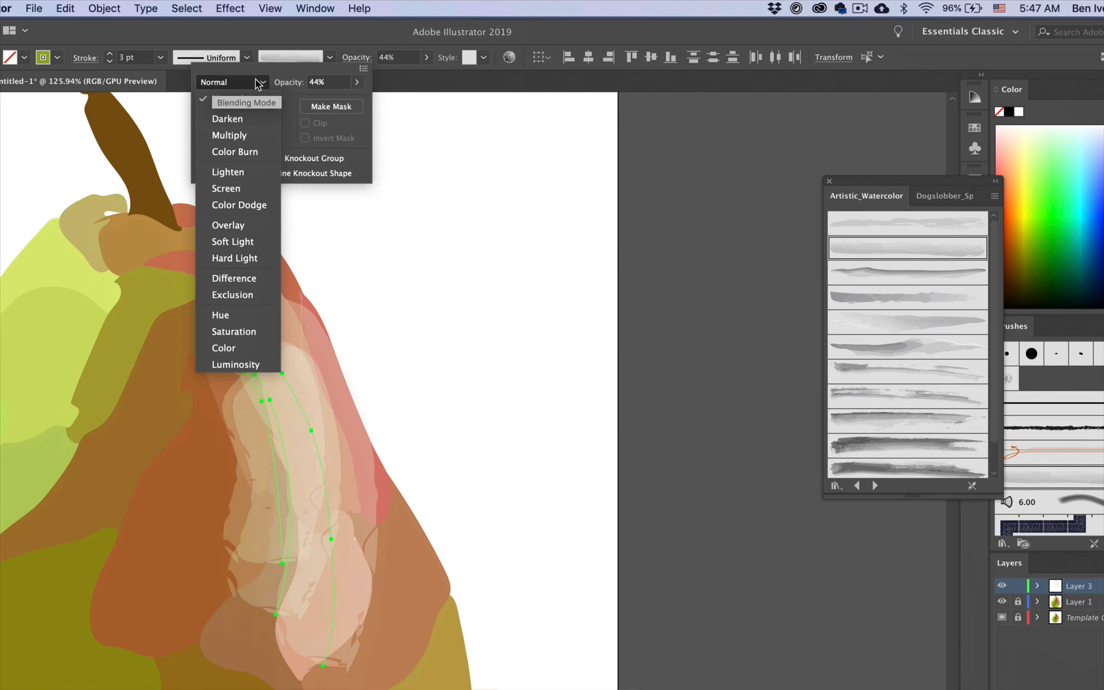
pyautogui.click(243, 136)
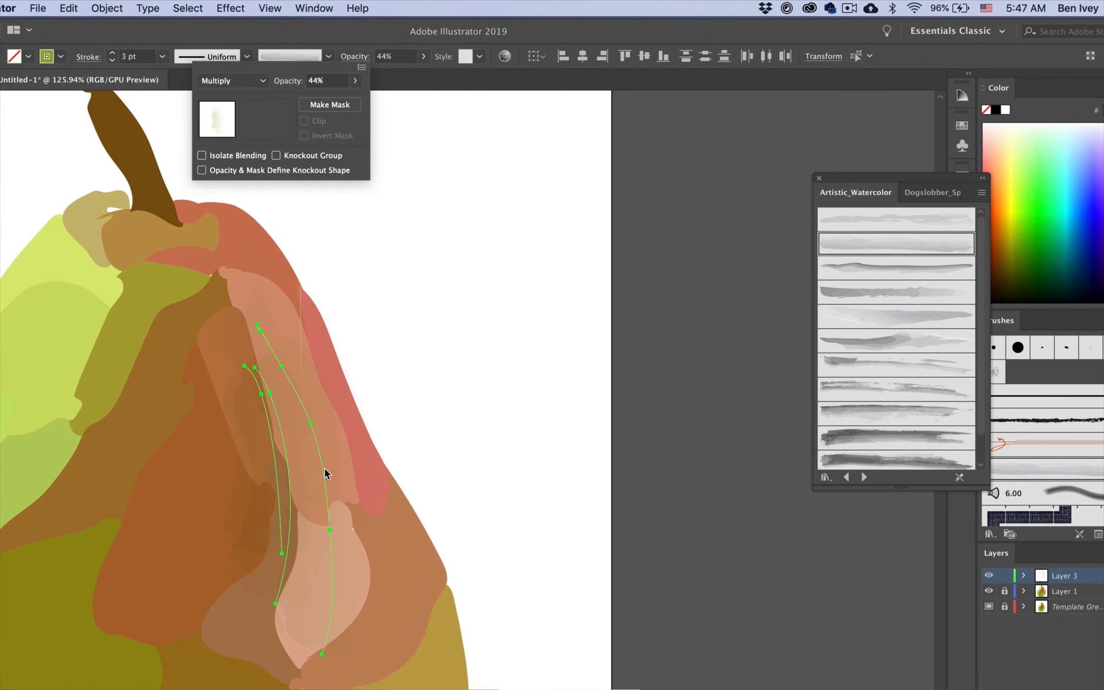
pyautogui.click(242, 80)
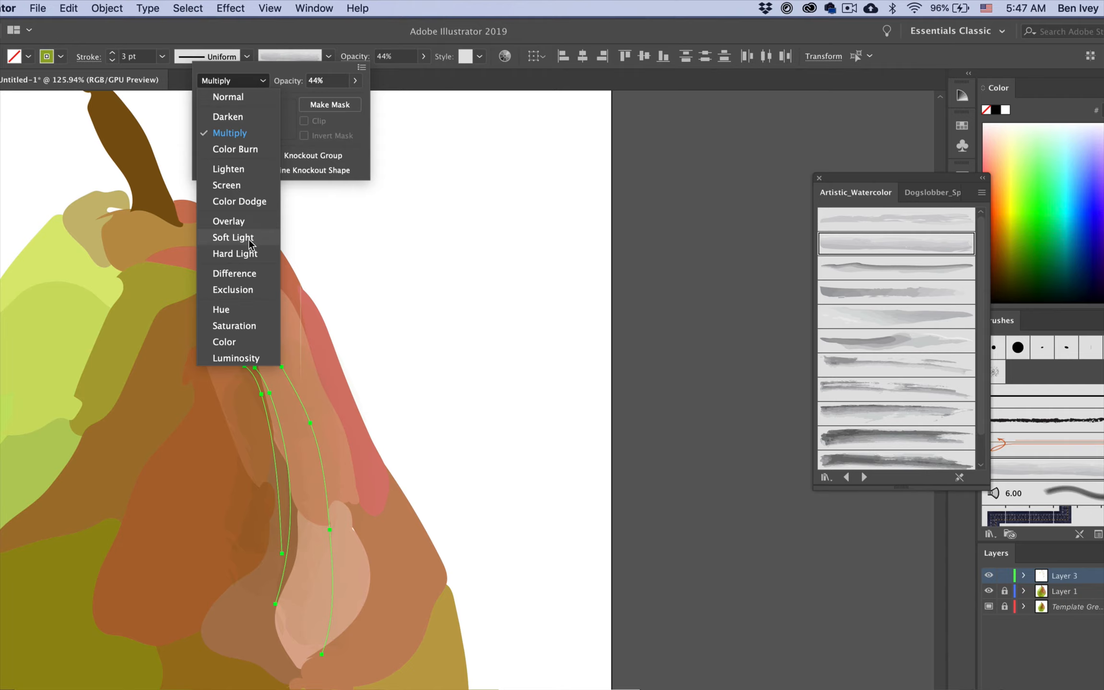
pyautogui.click(246, 188)
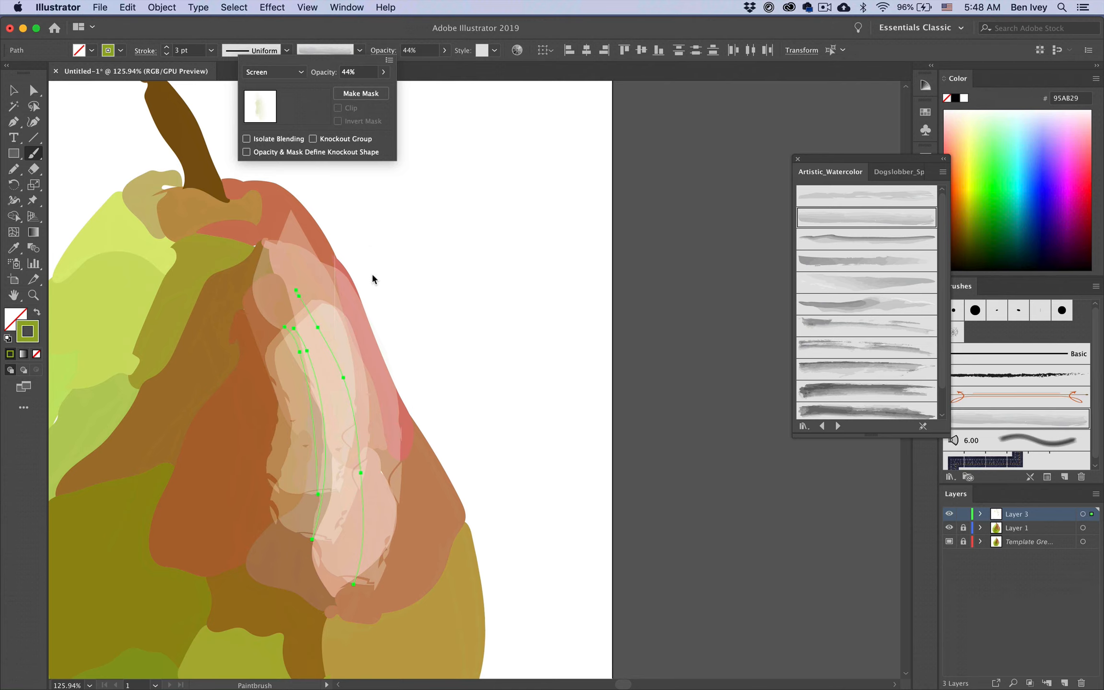
# - Return the highlight strokes to Normal blending mode and delete them from the pear
pyautogui.click(282, 75)
pyautogui.click(286, 89)
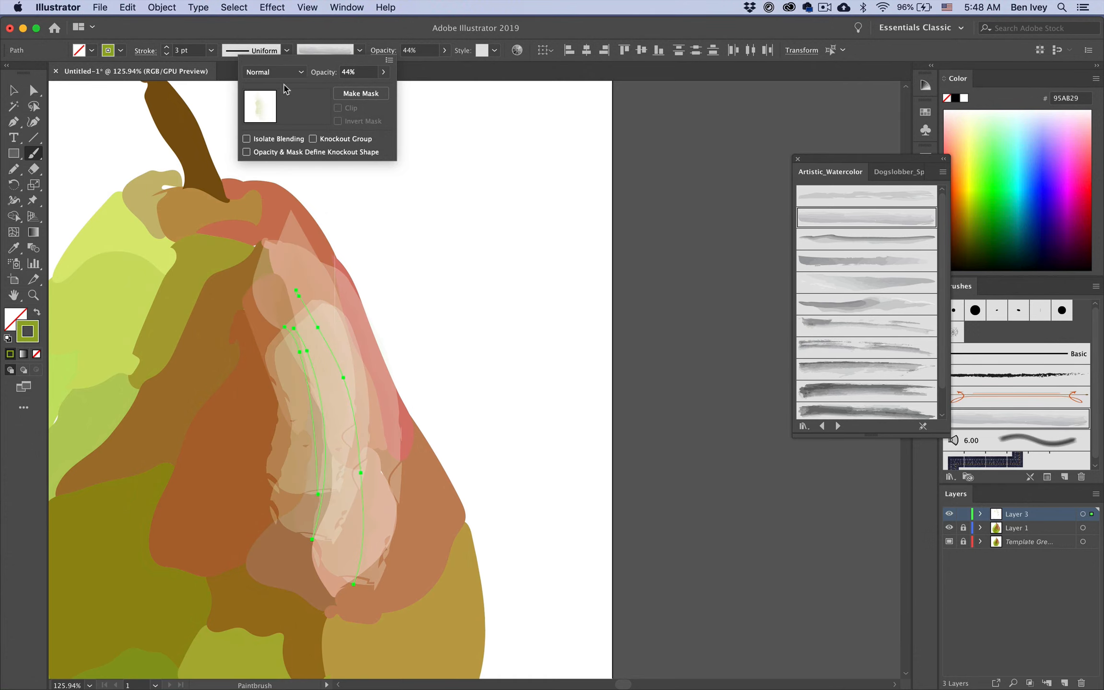
pyautogui.press('Escape')
pyautogui.press('Delete')
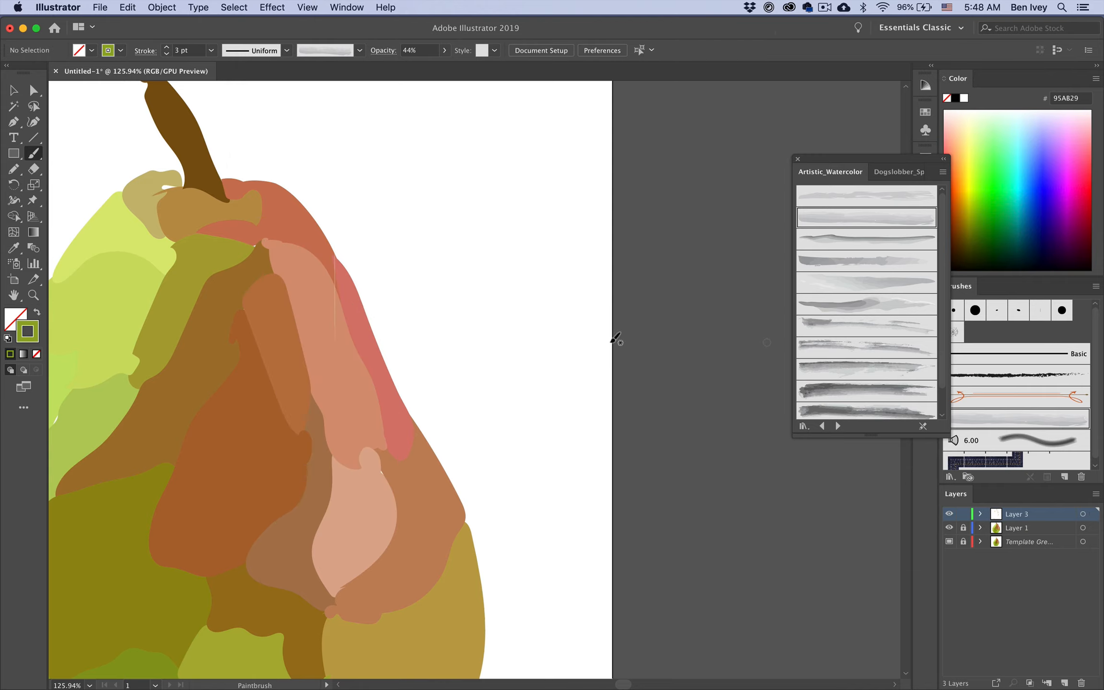
# - Choose the ninth Artistic_Watercolor brush, with the darker upper edge, and move the library panel clear of the Color and Brushes panels
pyautogui.scroll(-5, 615, 341)
pyautogui.hscroll(-5, 615, 342)
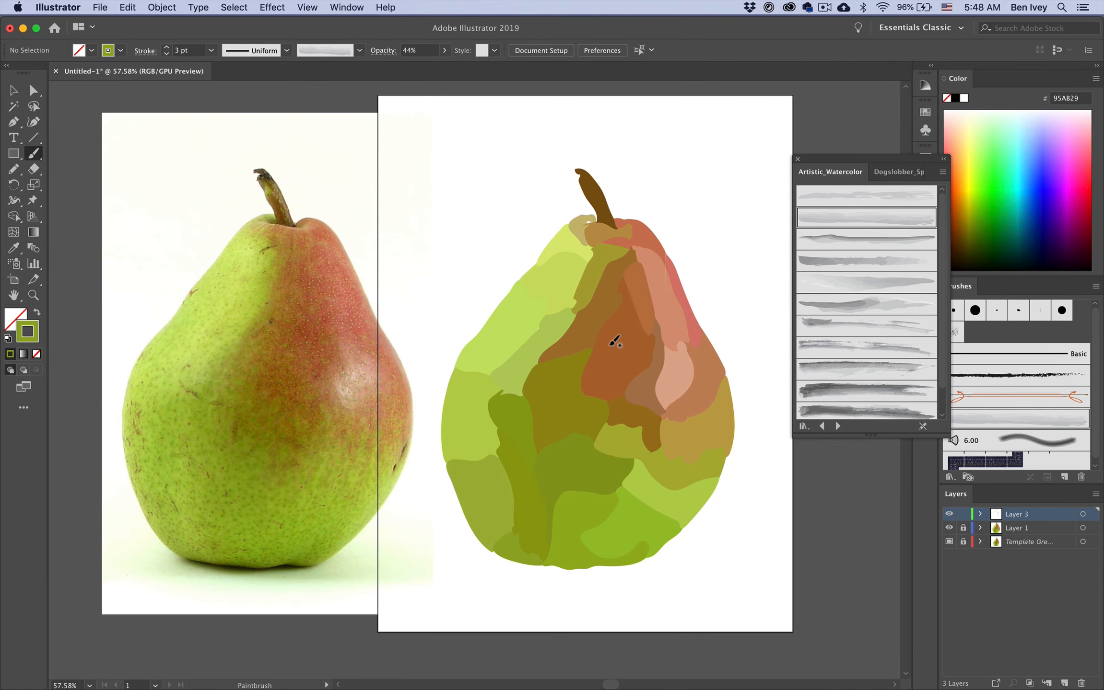
pyautogui.scroll(2, 616, 340)
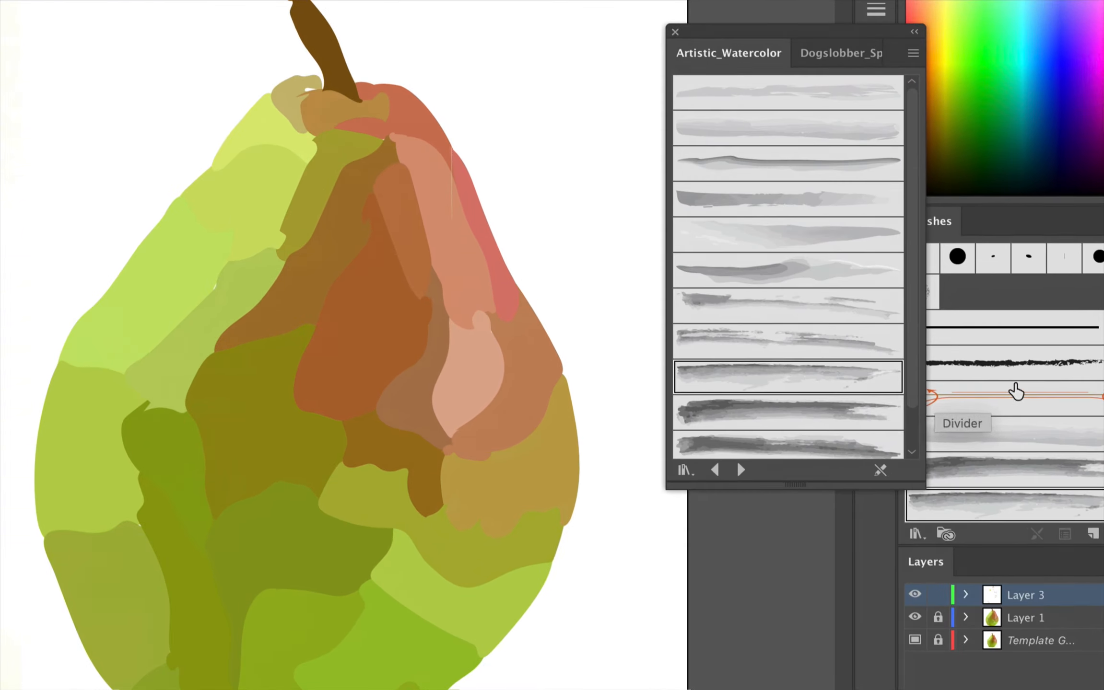
pyautogui.click(861, 373)
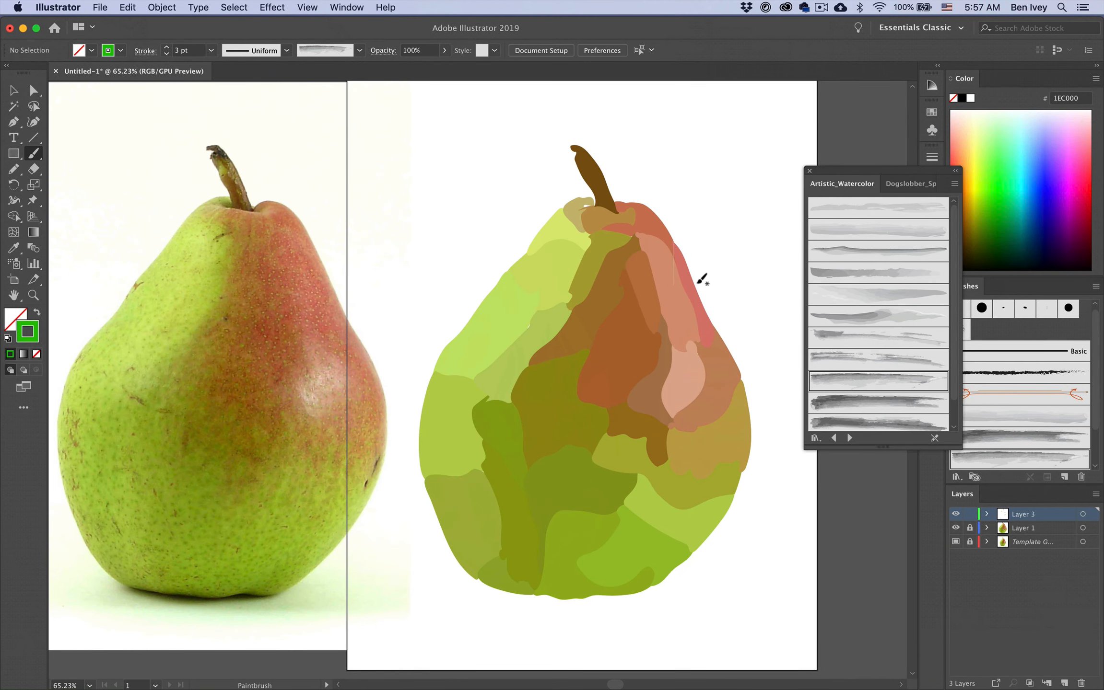
pyautogui.moveTo(859, 171); pyautogui.dragTo(788, 158)
# - Paint a wide bright green (0ADB00) watercolor stroke down the pear's upper left side and nudge it slightly down and right
pyautogui.moveTo(1001, 191)
pyautogui.mouseDown()
pyautogui.moveTo(995, 209)
pyautogui.moveTo(1020, 211)
pyautogui.moveTo(1061, 192)
pyautogui.mouseUp()
pyautogui.click(998, 188)
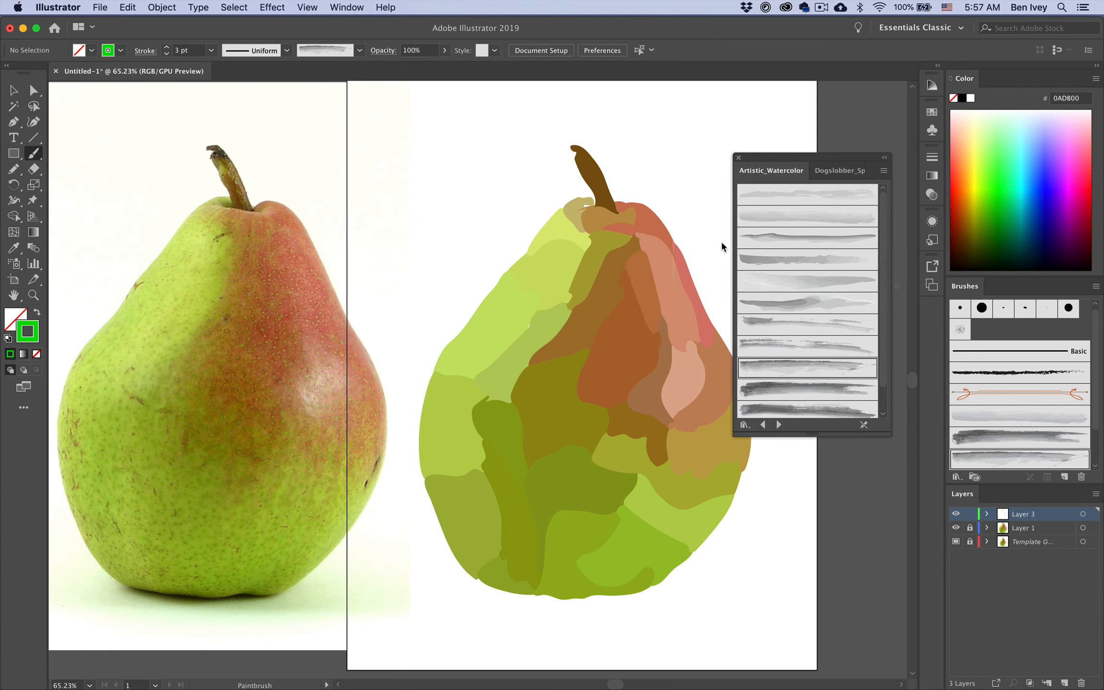
pyautogui.moveTo(582, 224); pyautogui.dragTo(482, 398)
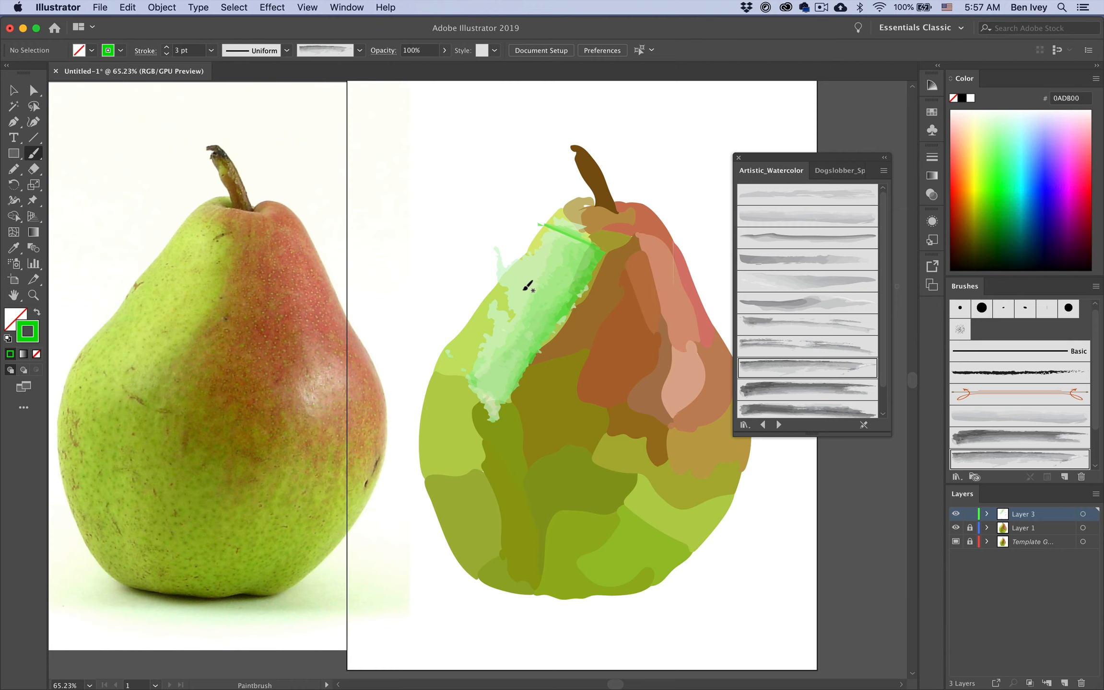
pyautogui.keyDown('super'); pyautogui.click(555, 288); pyautogui.keyUp('super')
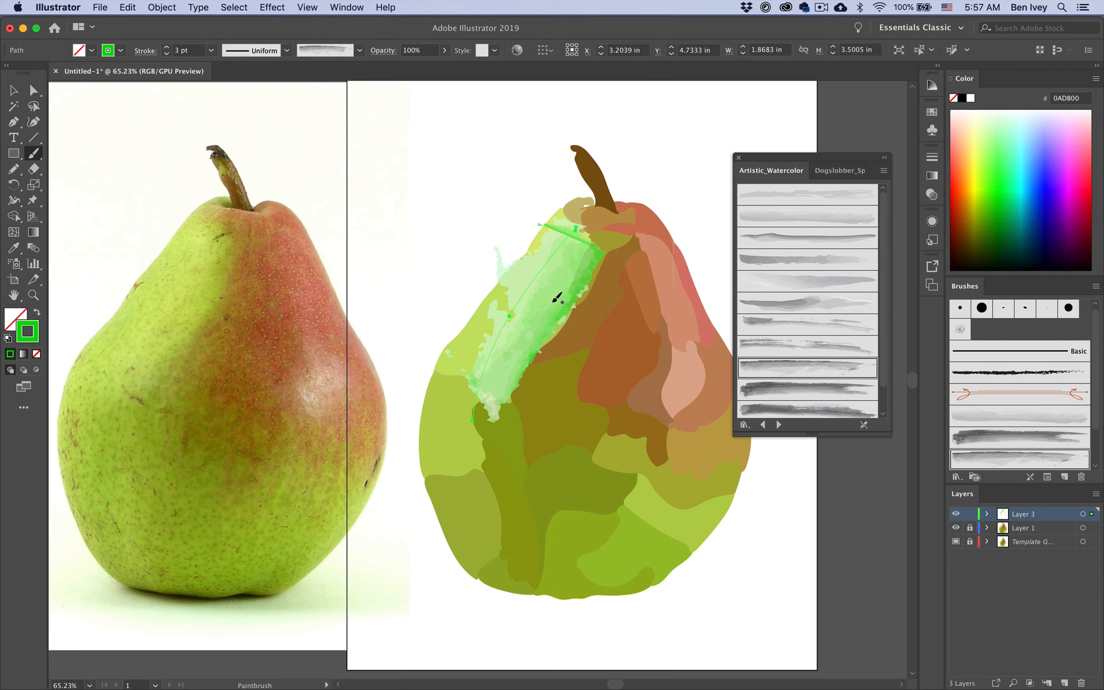
pyautogui.moveTo(541, 283); pyautogui.dragTo(544, 285)
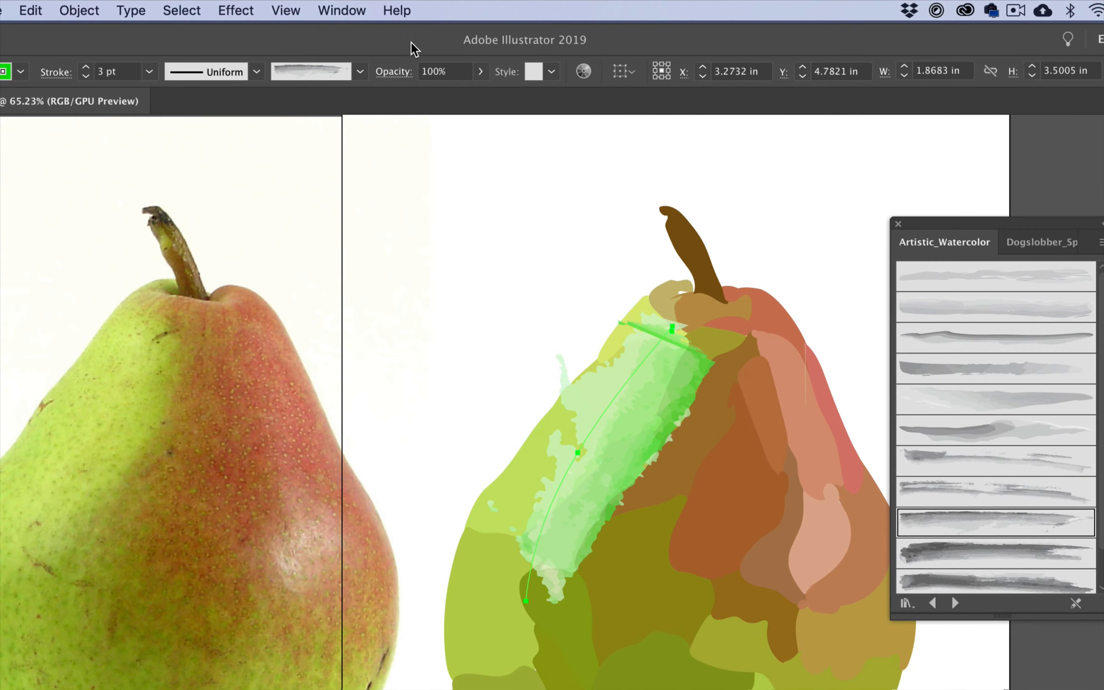
# - Try the Multiply and Screen blending modes on the selected bright green watercolor stroke
pyautogui.click(396, 76)
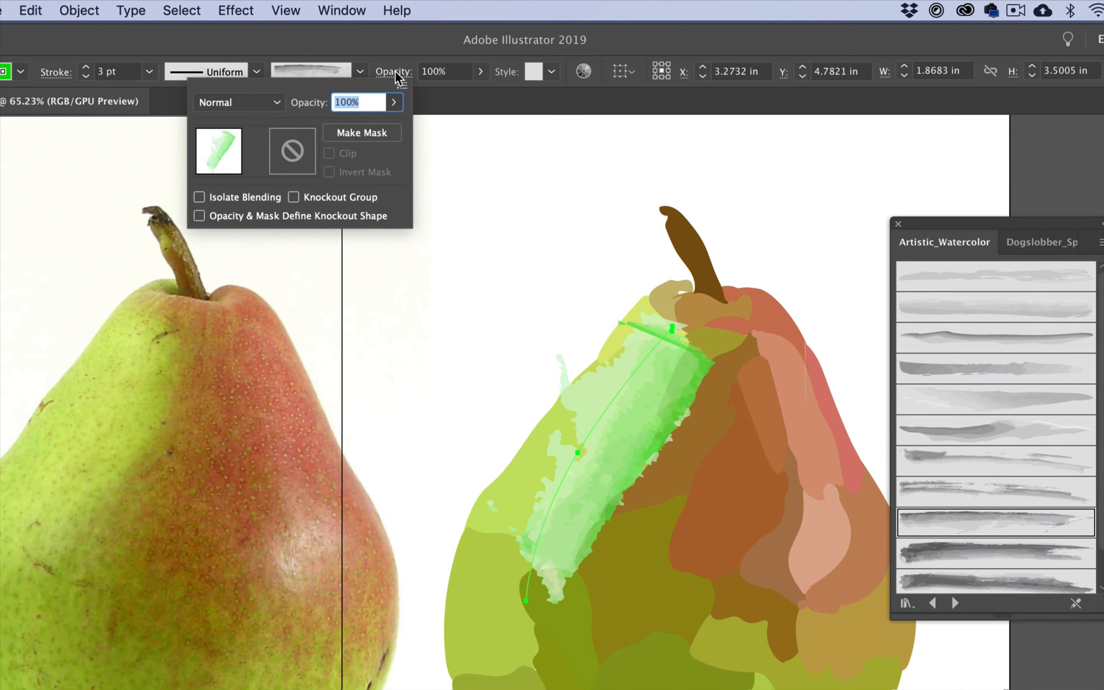
pyautogui.click(270, 104)
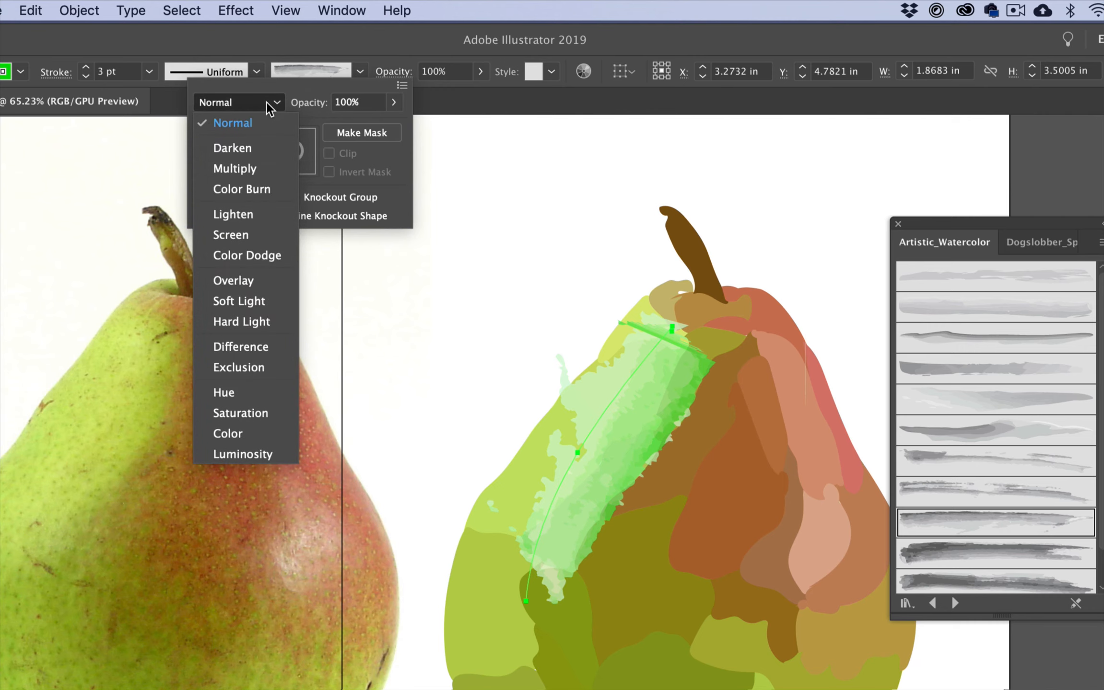
pyautogui.click(256, 166)
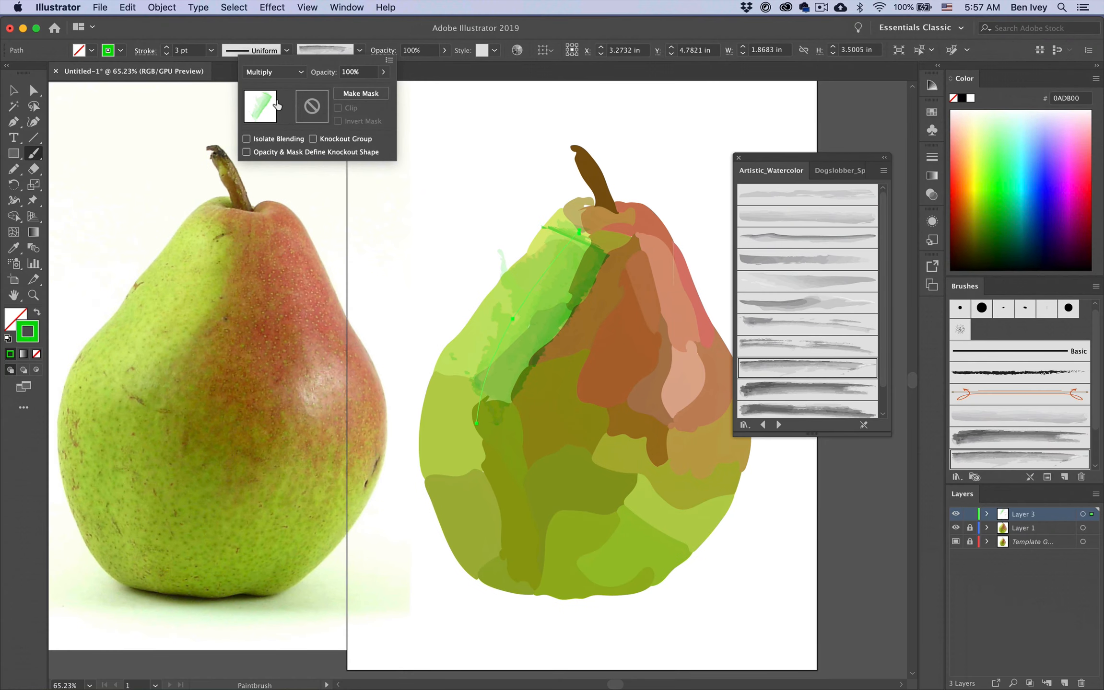
pyautogui.click(278, 72)
pyautogui.click(274, 164)
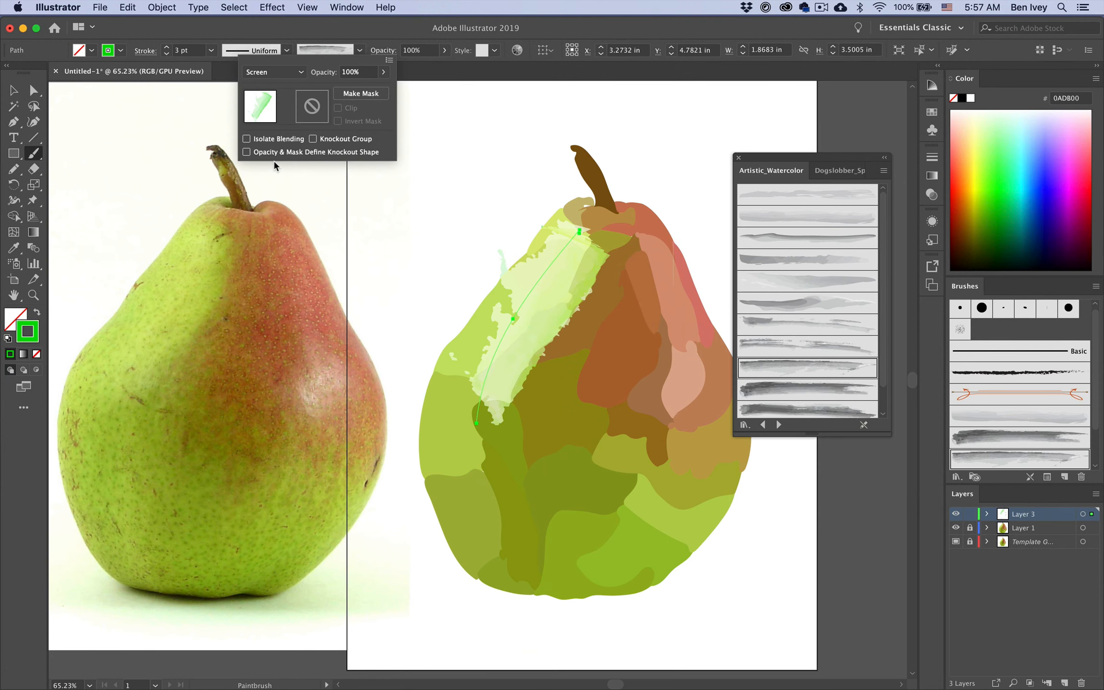
# - Set the green watercolor stroke to Overlay blending mode at 52% opacity and deselect it
pyautogui.click(307, 75)
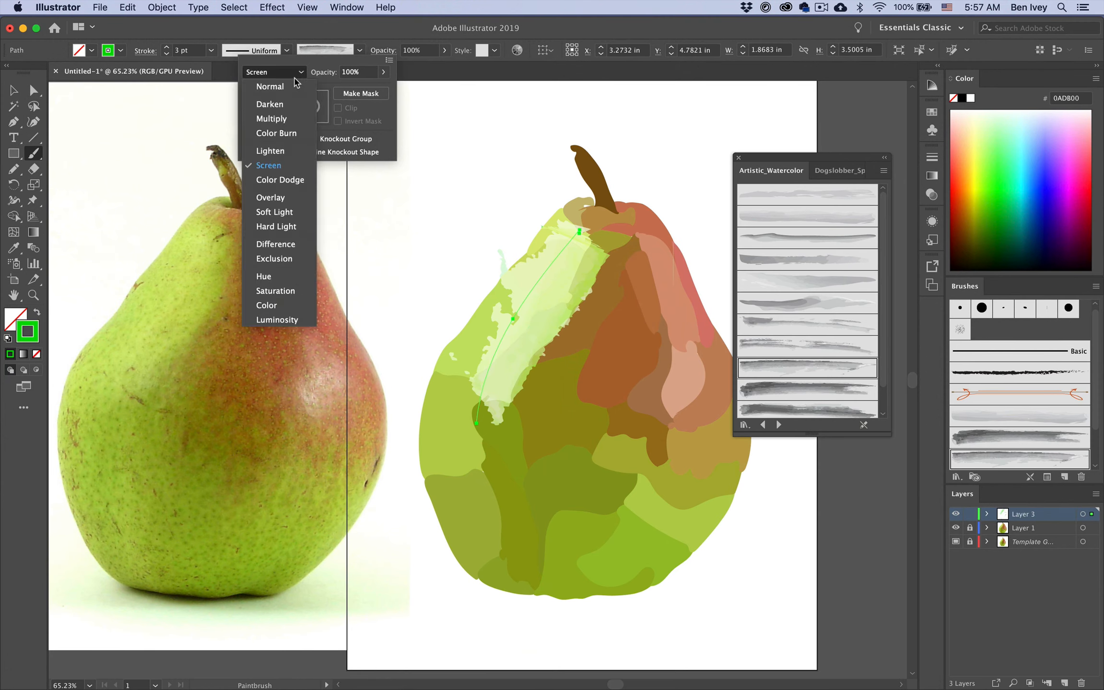
pyautogui.click(286, 207)
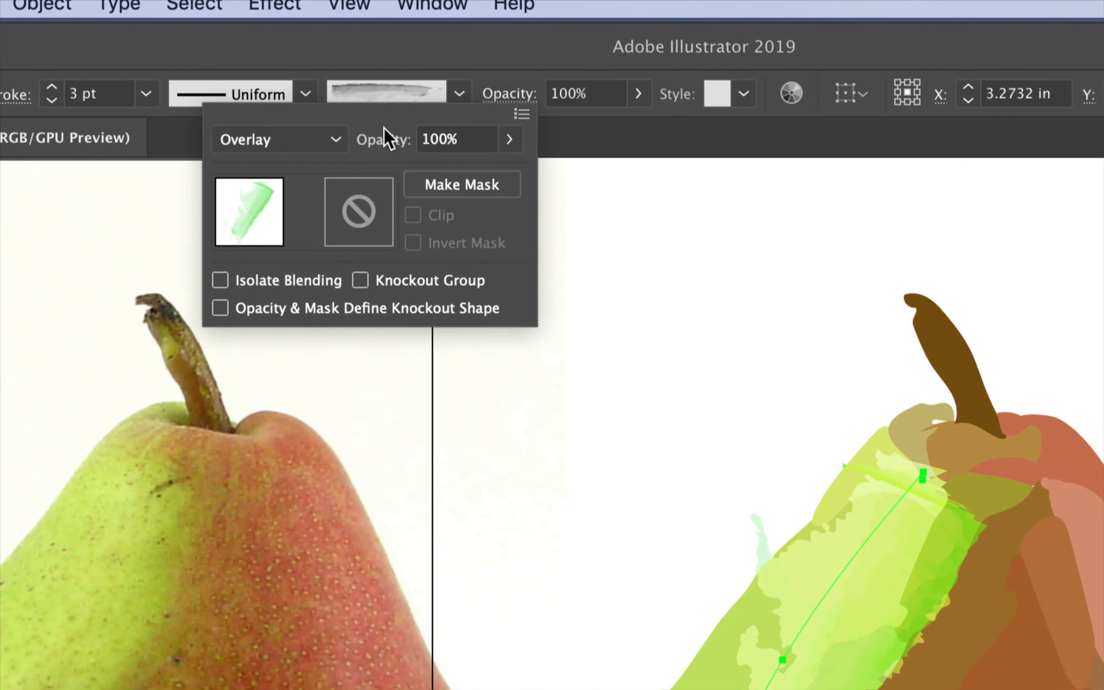
pyautogui.click(509, 140)
pyautogui.moveTo(484, 168); pyautogui.dragTo(453, 172)
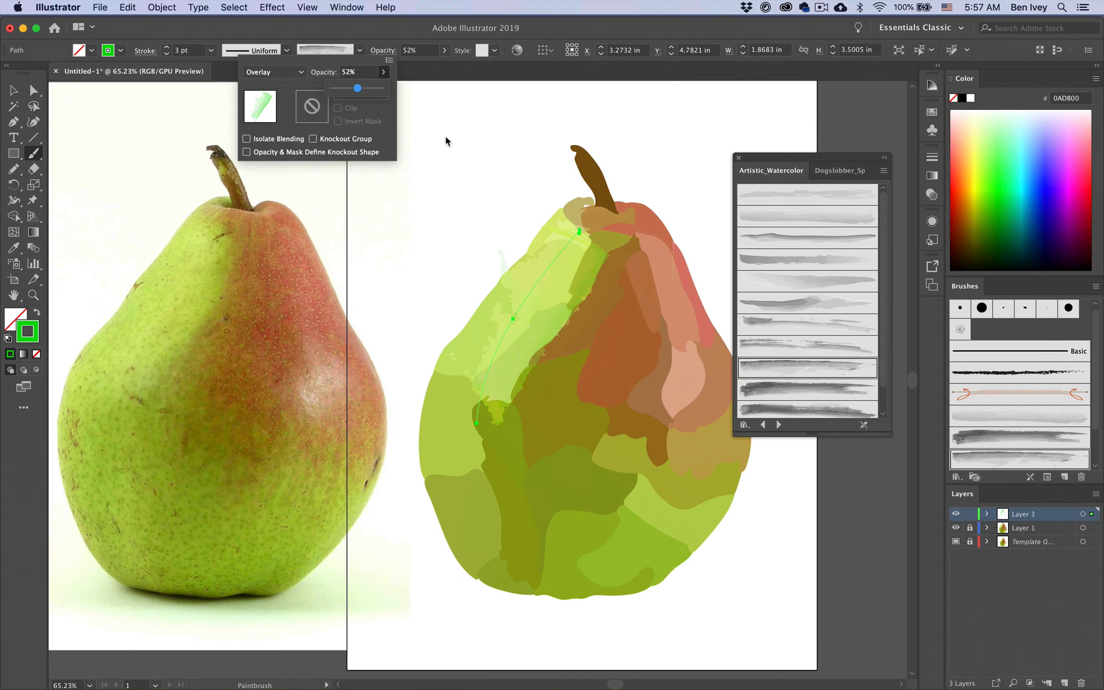
pyautogui.press('Return')
pyautogui.press('Escape')
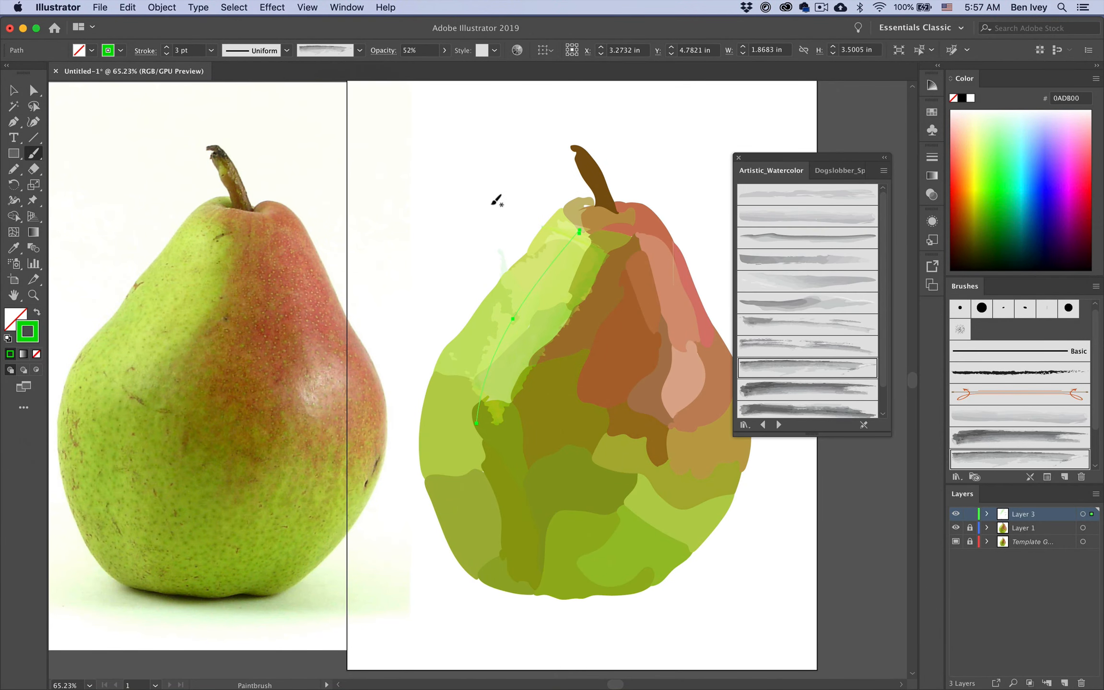
pyautogui.keyDown('super'); pyautogui.click(456, 251); pyautogui.keyUp('super')
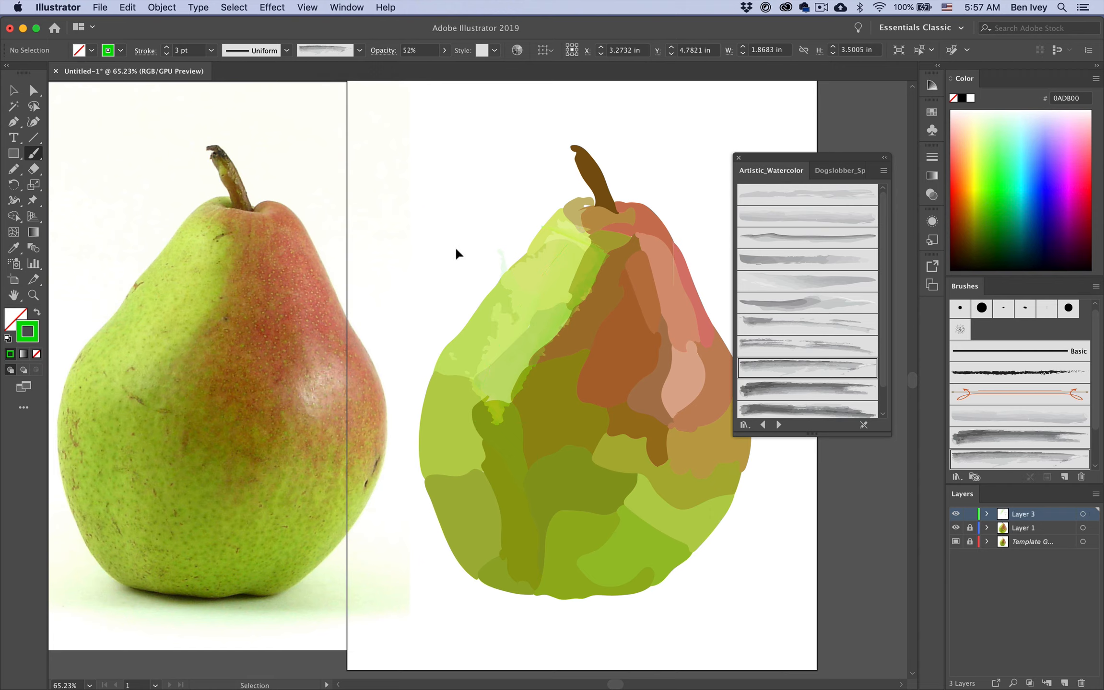
# - Paint more bright green Overlay watercolor strokes down the pear's left side, from the upper edge to the lower left
pyautogui.moveTo(533, 306); pyautogui.dragTo(425, 464)
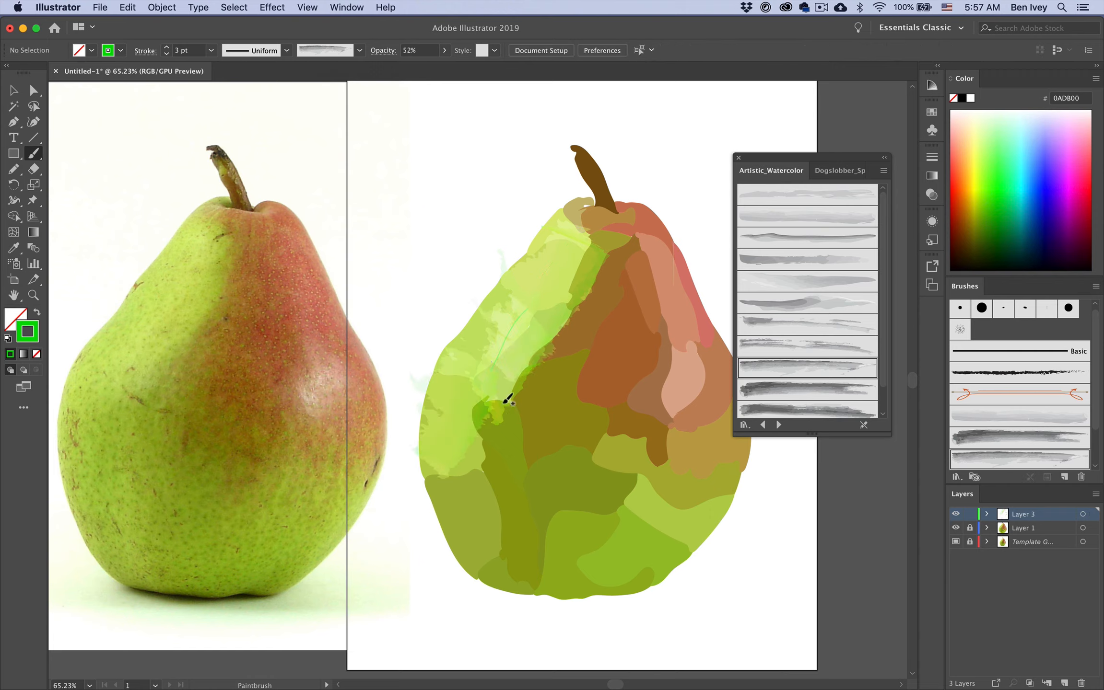
pyautogui.moveTo(493, 276)
pyautogui.mouseDown()
pyautogui.moveTo(491, 300)
pyautogui.moveTo(421, 460)
pyautogui.moveTo(456, 354)
pyautogui.moveTo(439, 427)
pyautogui.mouseUp()
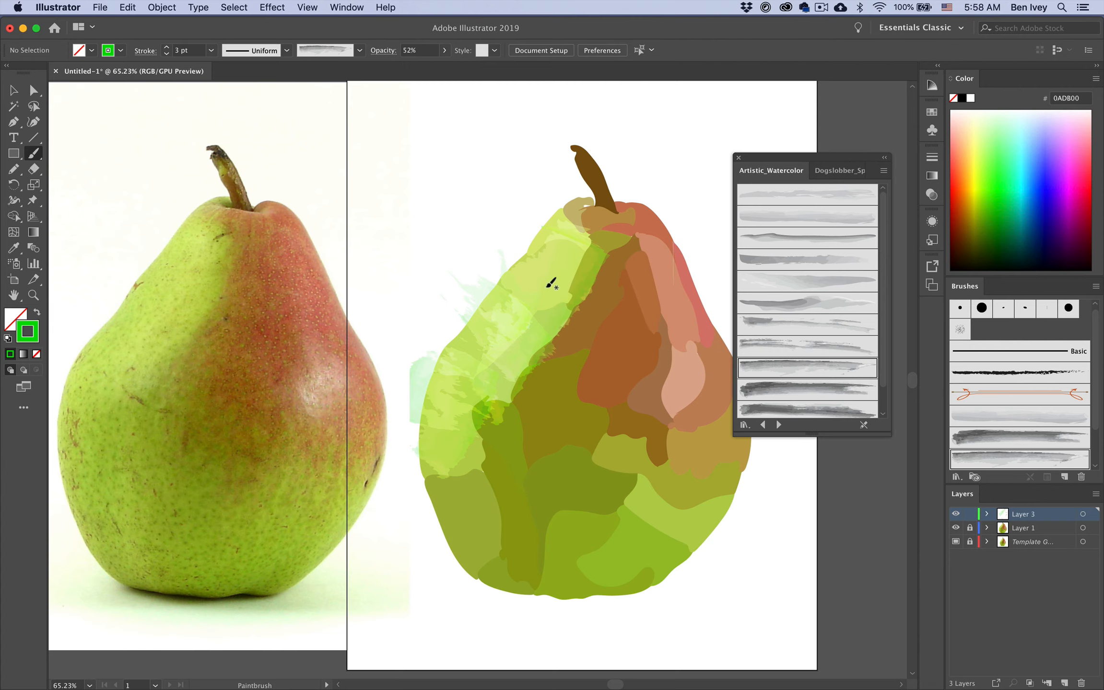
pyautogui.moveTo(493, 421); pyautogui.dragTo(533, 546)
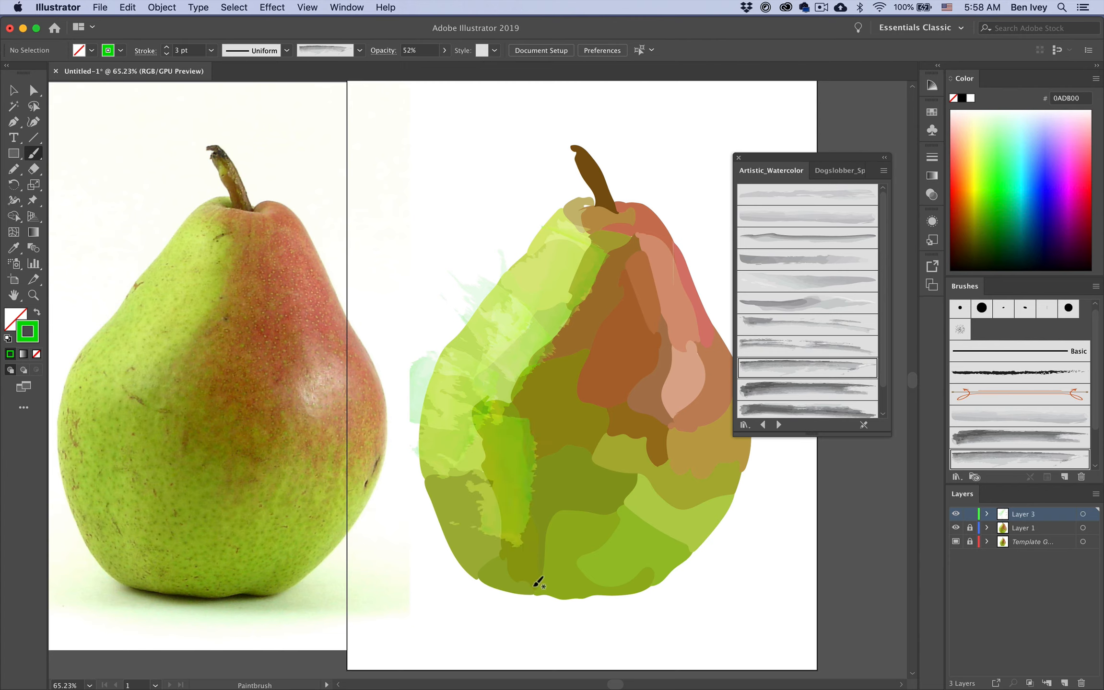
pyautogui.moveTo(463, 480); pyautogui.dragTo(460, 485)
pyautogui.moveTo(480, 563); pyautogui.dragTo(438, 477)
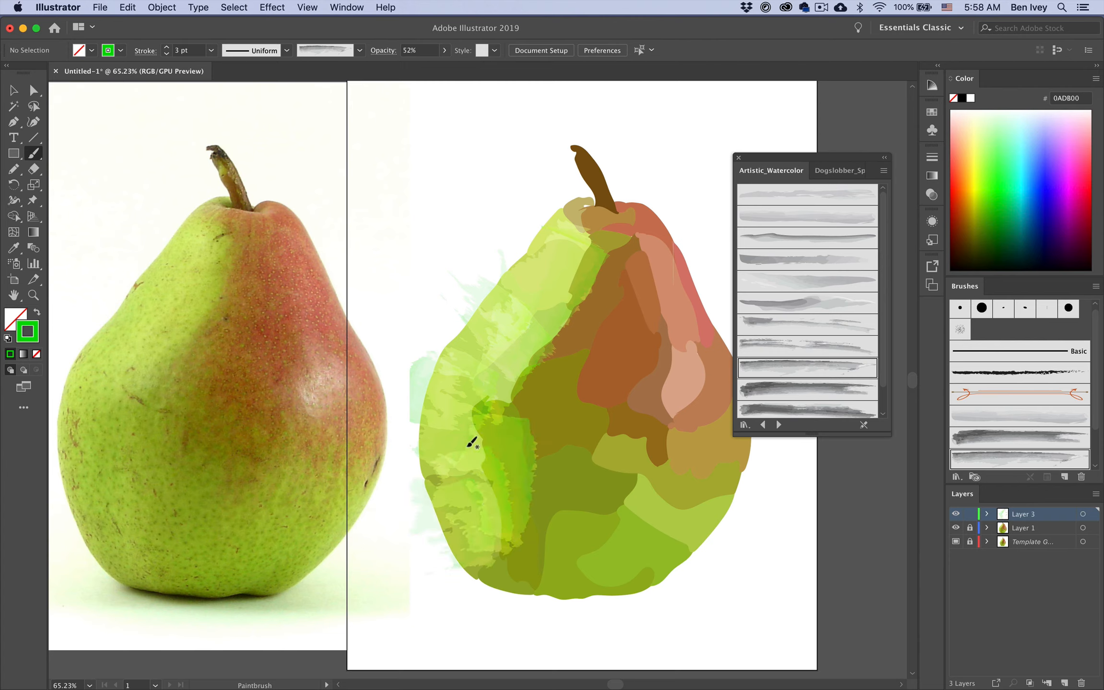
pyautogui.moveTo(490, 414)
pyautogui.mouseDown()
pyautogui.moveTo(483, 505)
pyautogui.moveTo(499, 551)
pyautogui.mouseUp()
# - Select the watercolor strokes on the pear's lower left and switch their blending mode to Multiply
pyautogui.press('super')
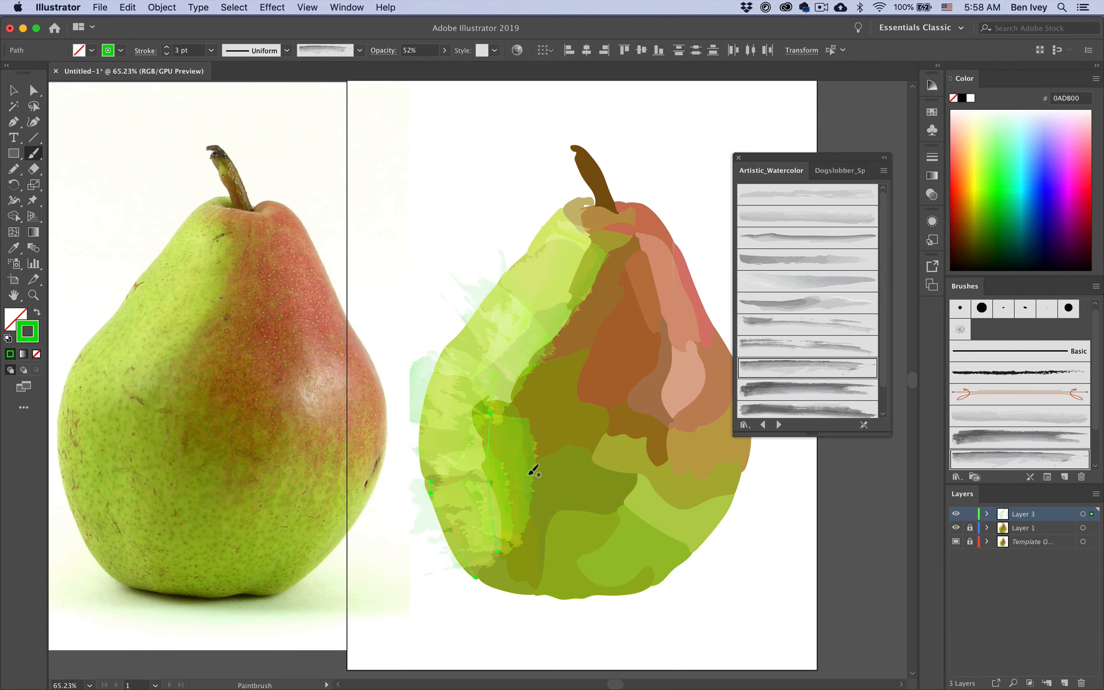
pyautogui.click(383, 50)
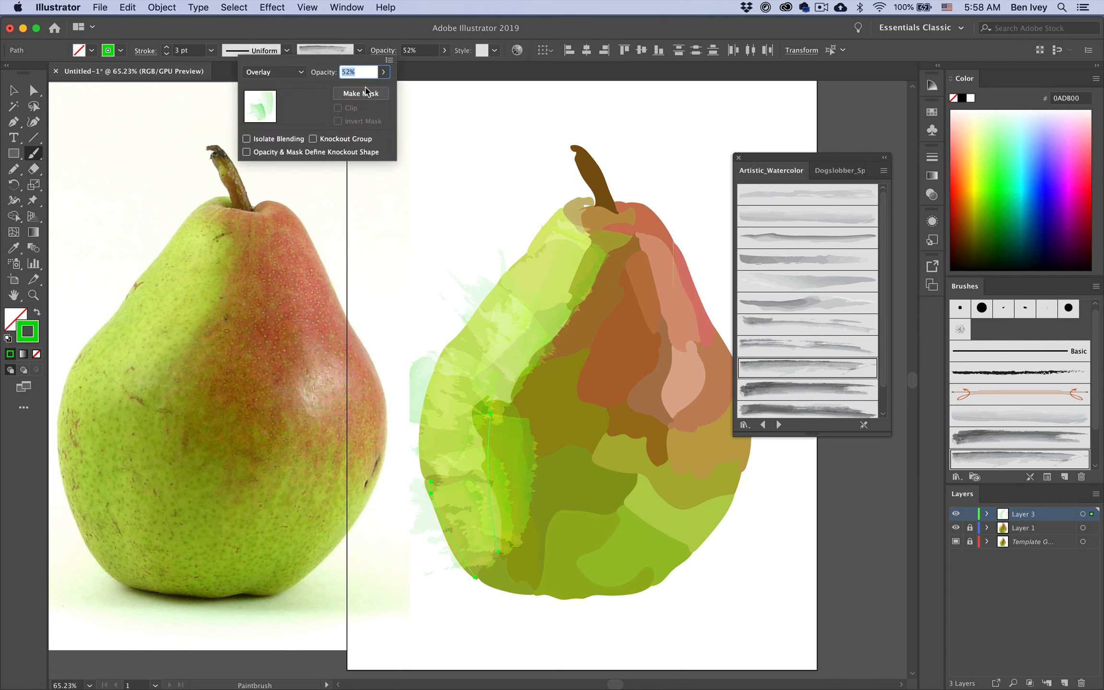
pyautogui.click(299, 72)
pyautogui.click(283, 117)
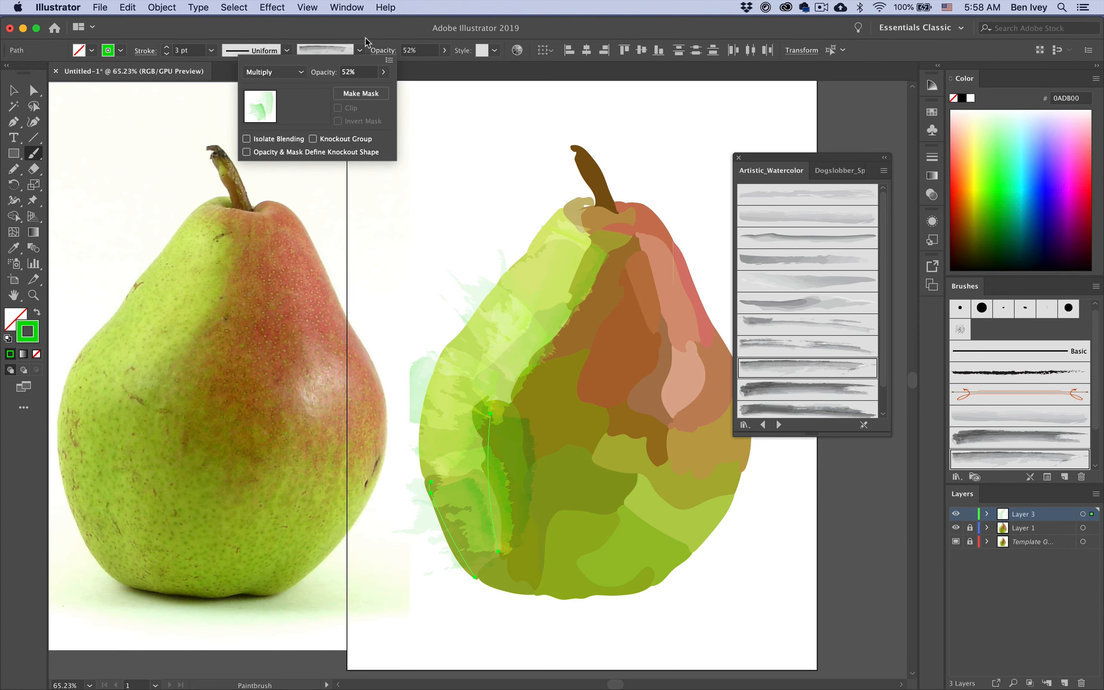
pyautogui.click(323, 37)
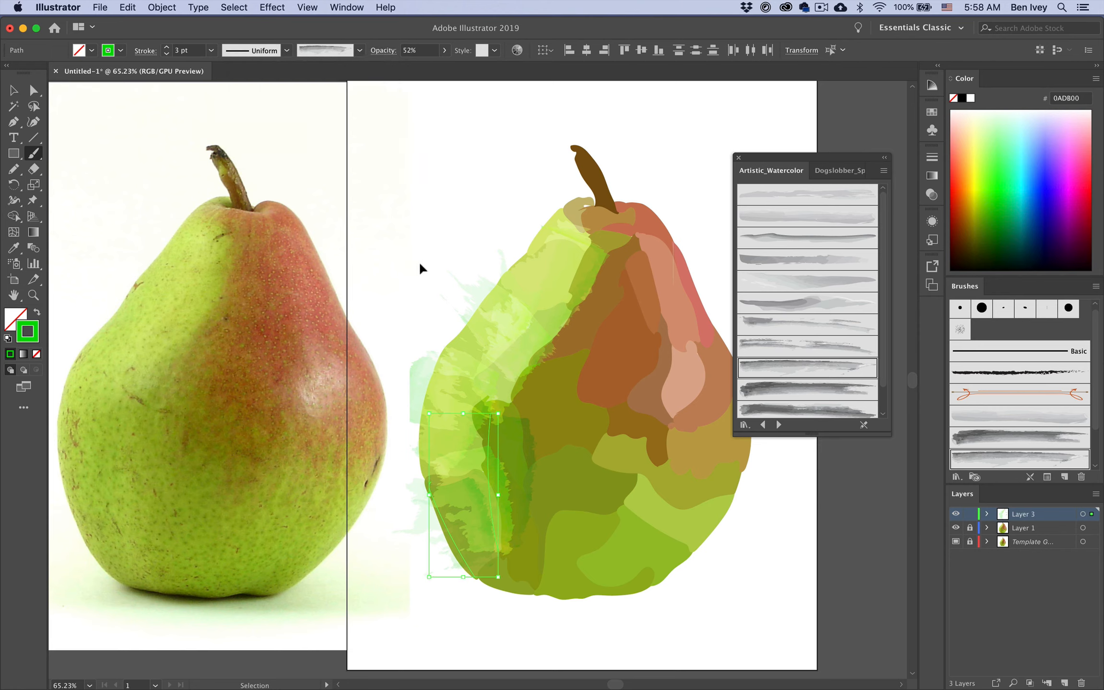
# - Deselect the strokes and paint two wide bright green Multiply strokes down the pear's lower middle
pyautogui.keyDown('super'); pyautogui.click(418, 266); pyautogui.keyUp('super')
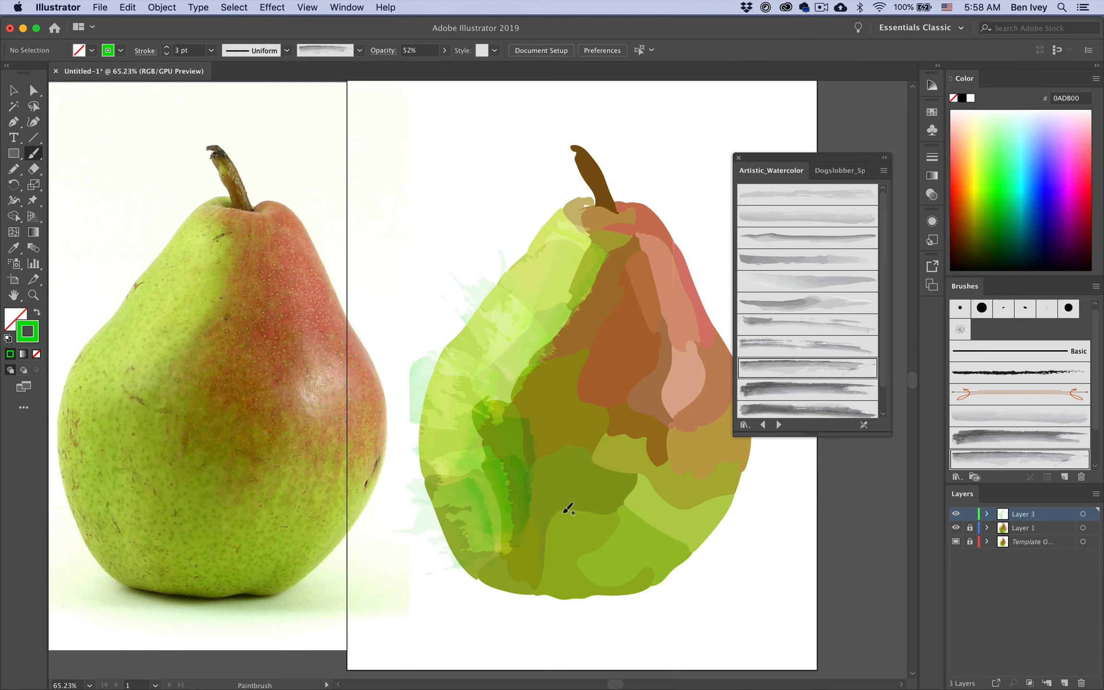
pyautogui.moveTo(547, 390); pyautogui.dragTo(579, 550)
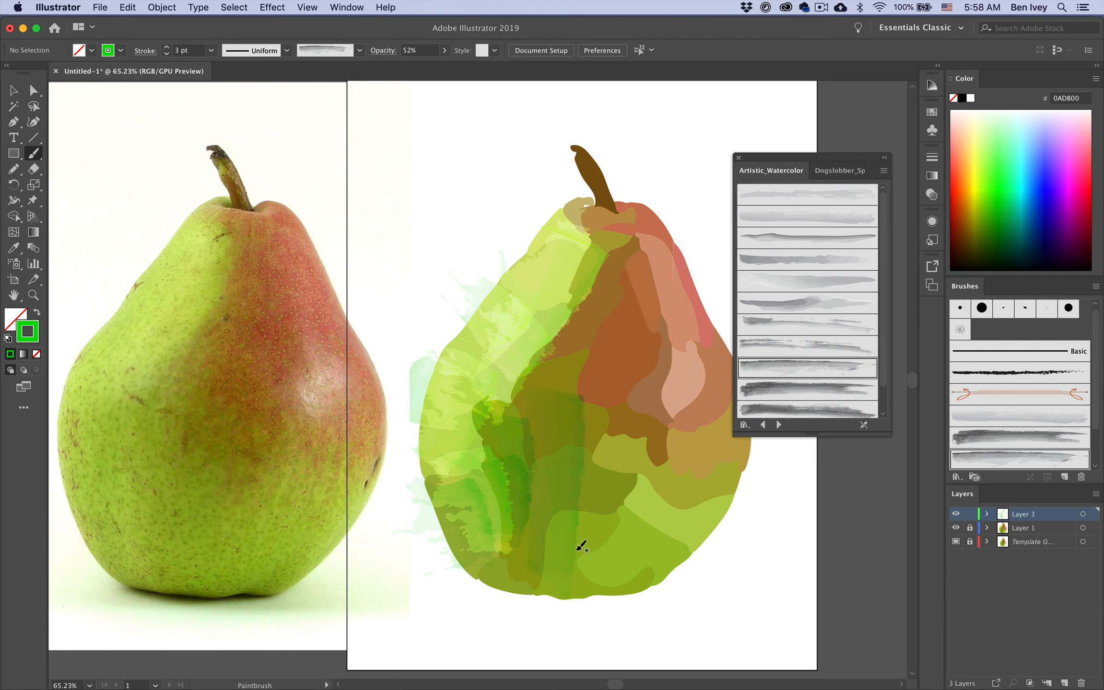
pyautogui.moveTo(604, 454); pyautogui.dragTo(594, 623)
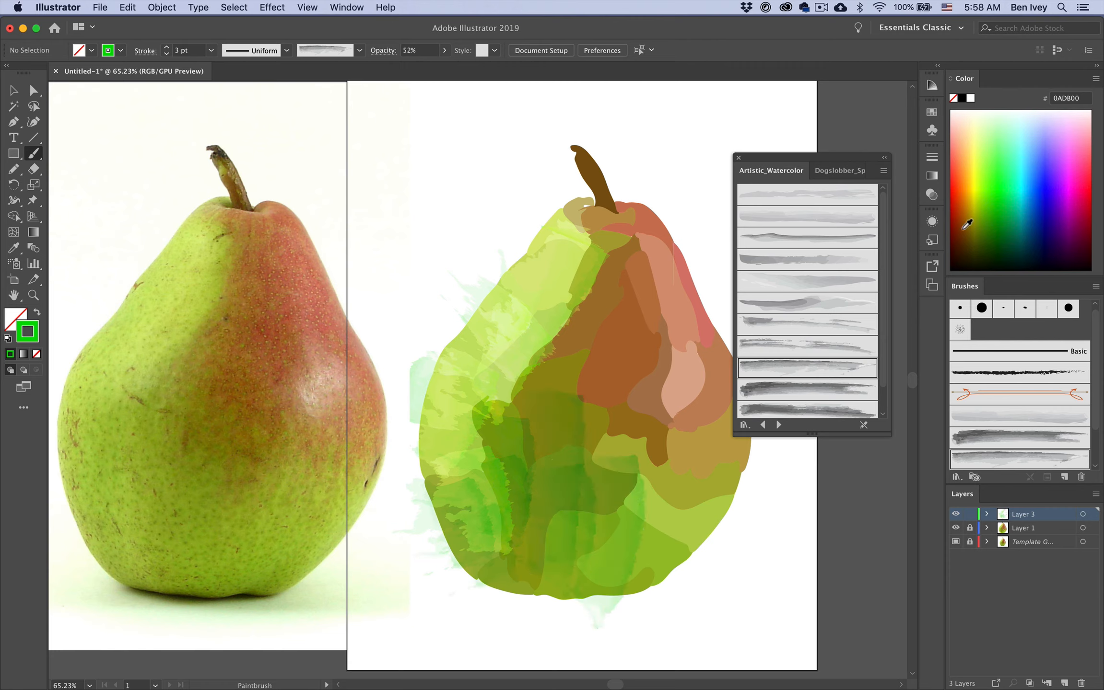
# - Change the stroke colour to dark green (009930) and paint watercolor strokes over the pear's lower right and lower left, using a 2 pt weight
pyautogui.click(998, 196)
pyautogui.click(1008, 216)
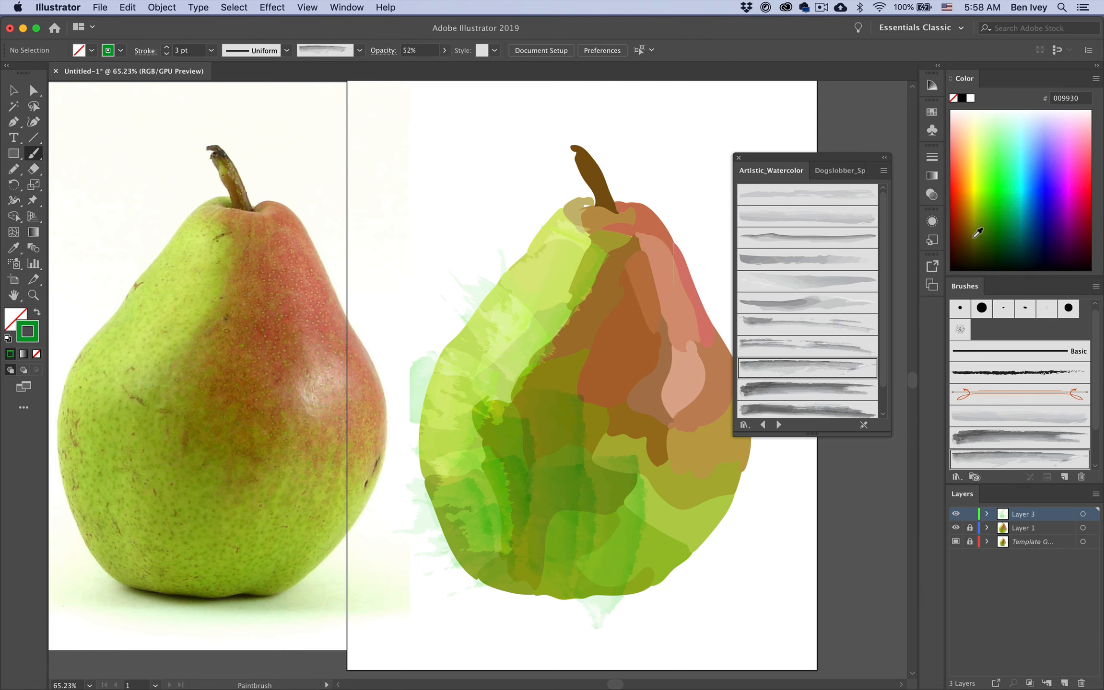
pyautogui.moveTo(674, 475); pyautogui.dragTo(626, 599)
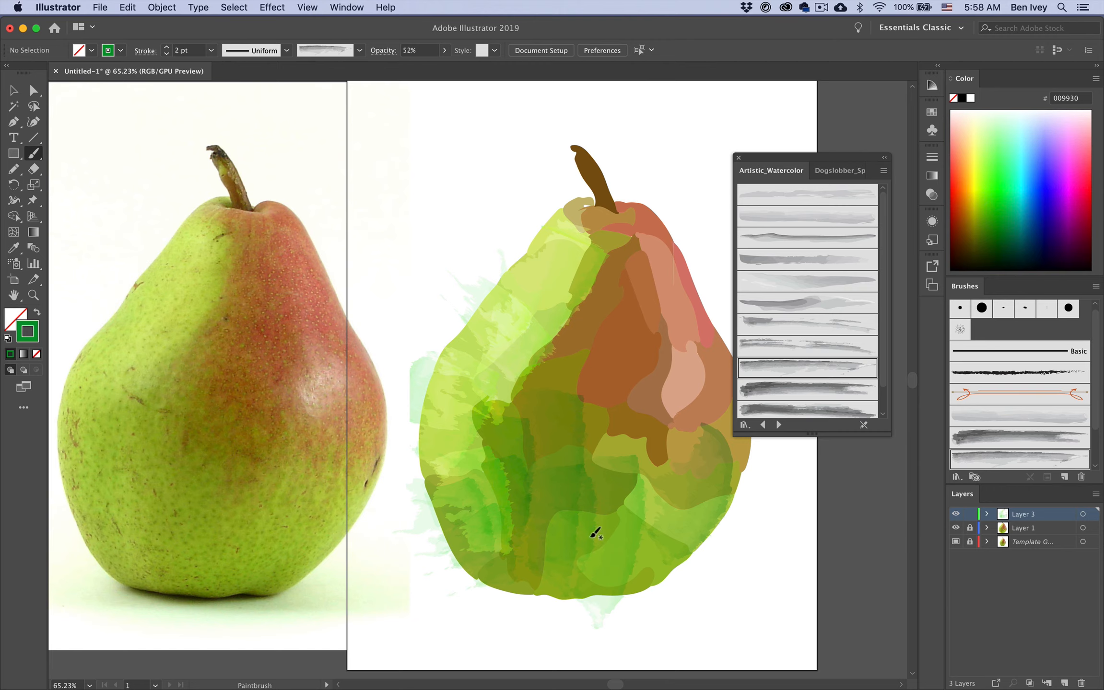
pyautogui.moveTo(660, 522); pyautogui.dragTo(618, 636)
pyautogui.moveTo(718, 411); pyautogui.dragTo(757, 499)
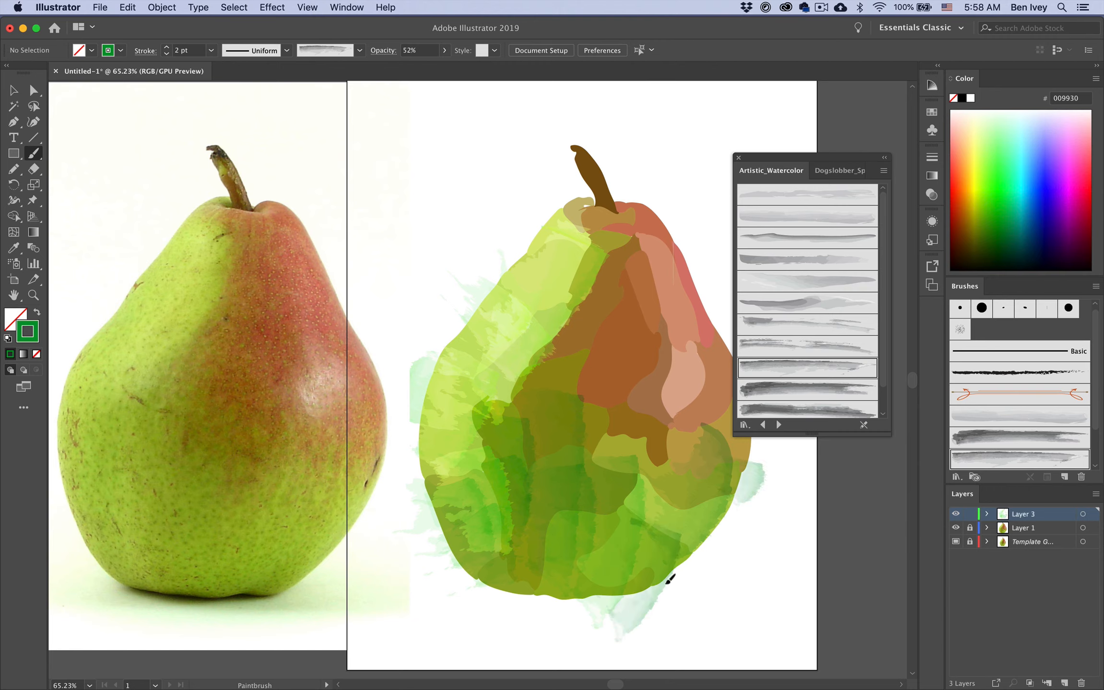
pyautogui.moveTo(499, 520); pyautogui.dragTo(533, 590)
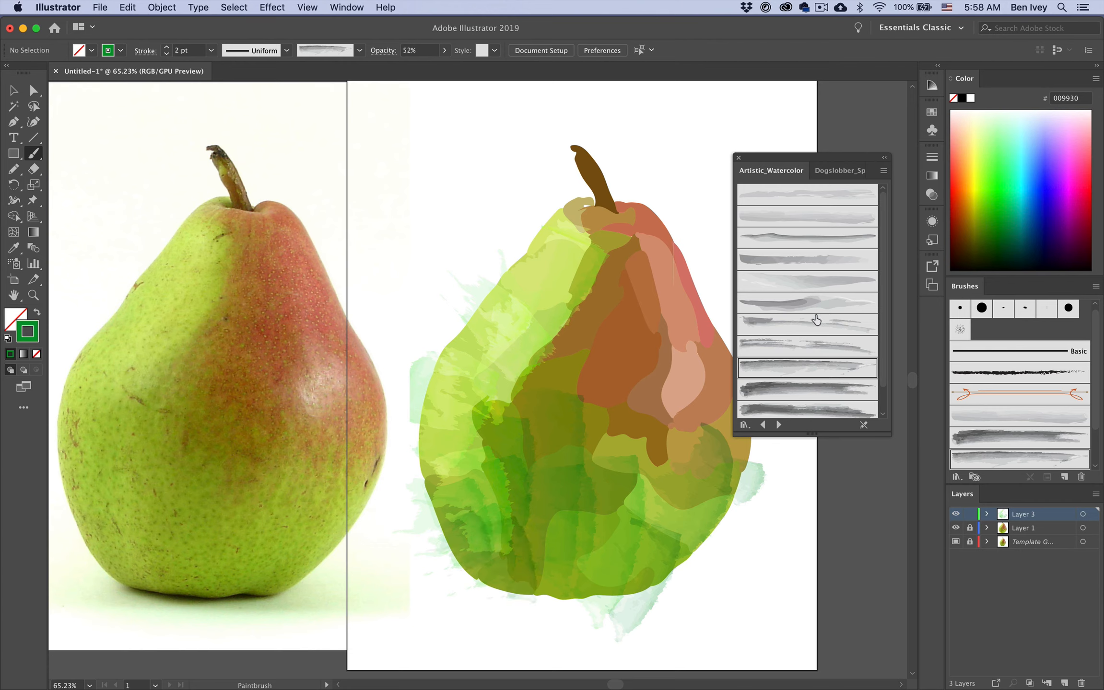
# - Choose the eighth Artistic_Watercolor brush and paint a dark green stroke down from the brown patch on the lower right
pyautogui.click(788, 350)
pyautogui.moveTo(653, 444); pyautogui.dragTo(626, 544)
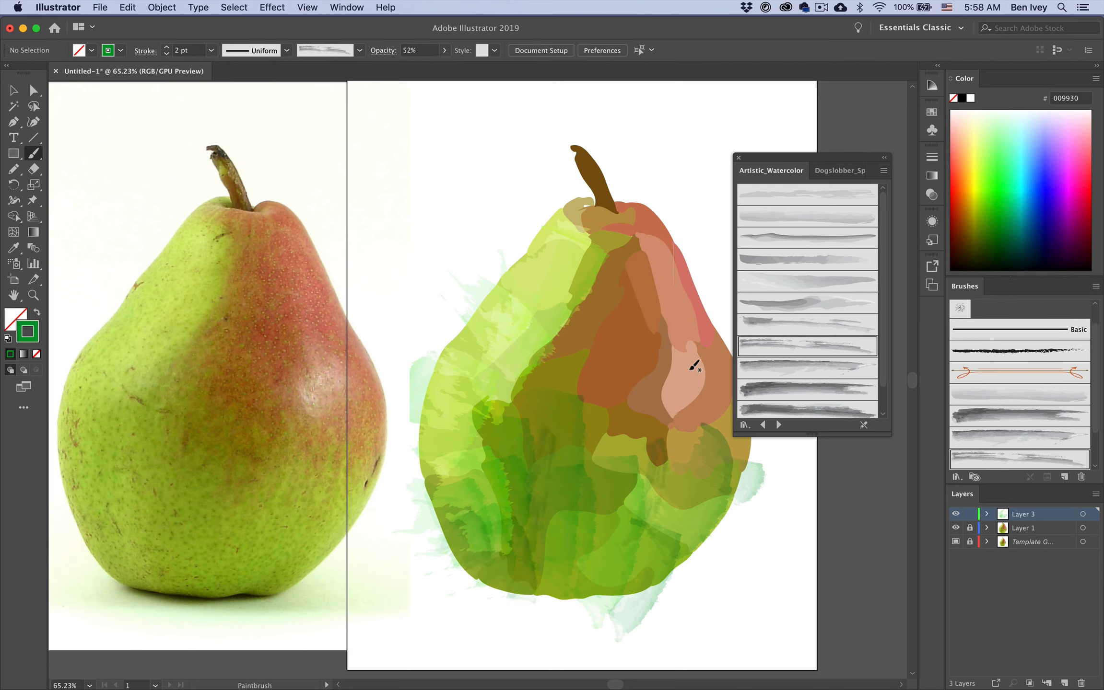
# - Change the stroke colour to orange-red (FF3D06) and paint 2 pt watercolor strokes down the pear's red right side
pyautogui.hscroll(5, 550, 306)
pyautogui.scroll(-1, 549, 306)
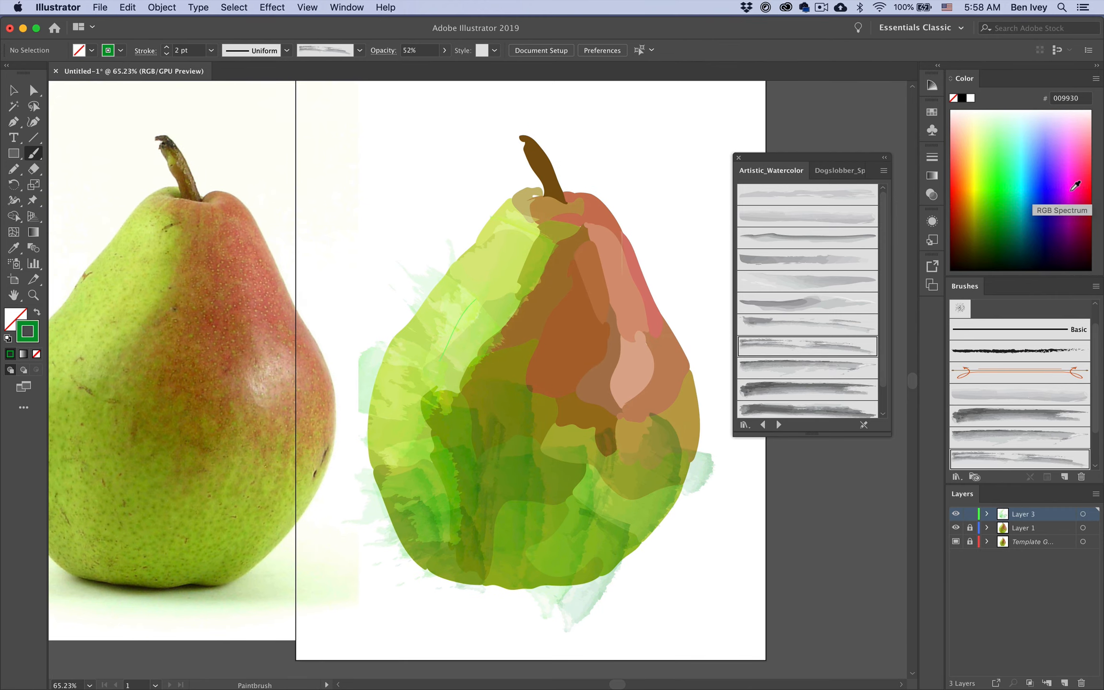
pyautogui.click(958, 179)
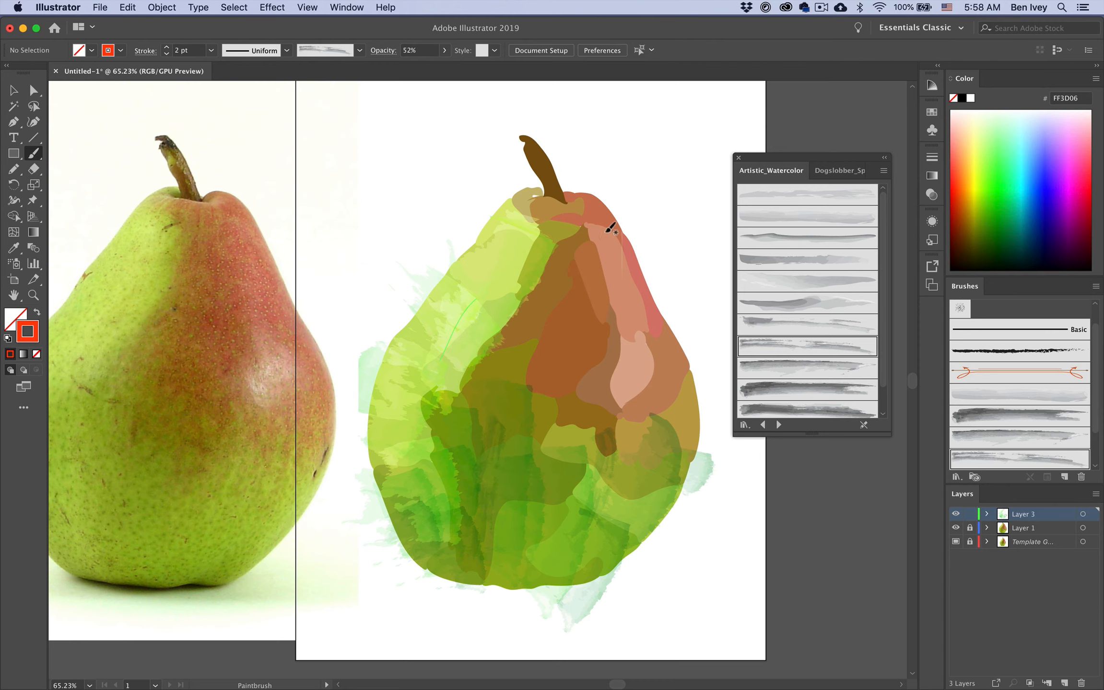
pyautogui.moveTo(611, 230); pyautogui.dragTo(664, 384)
pyautogui.moveTo(664, 317); pyautogui.dragTo(659, 370)
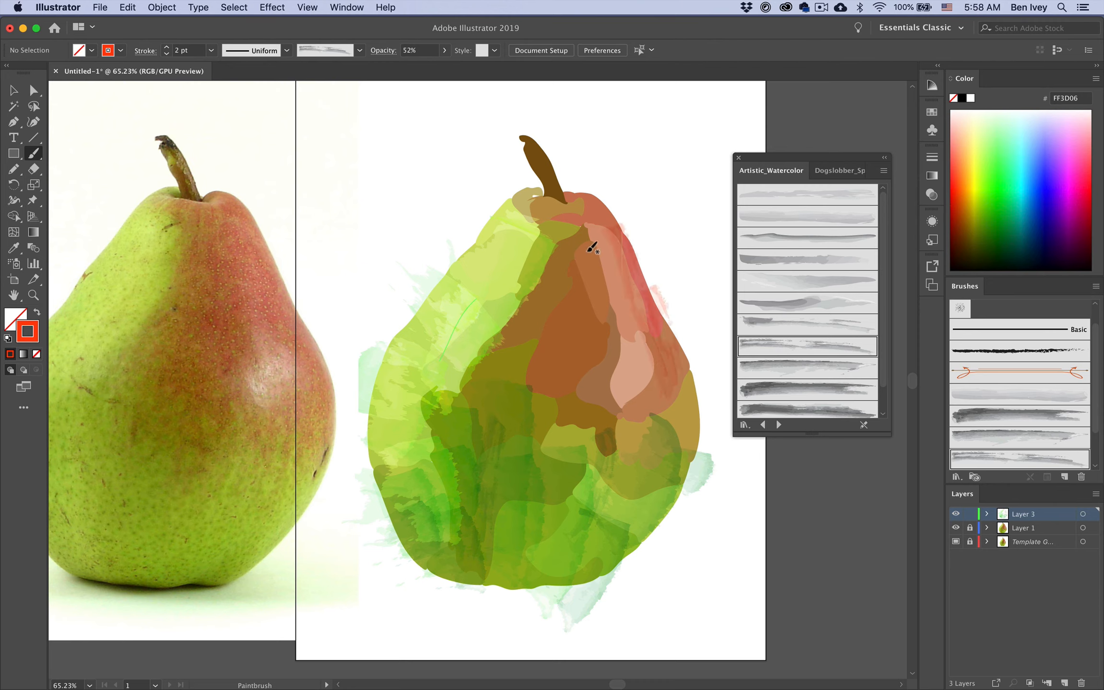
pyautogui.moveTo(592, 239); pyautogui.dragTo(621, 455)
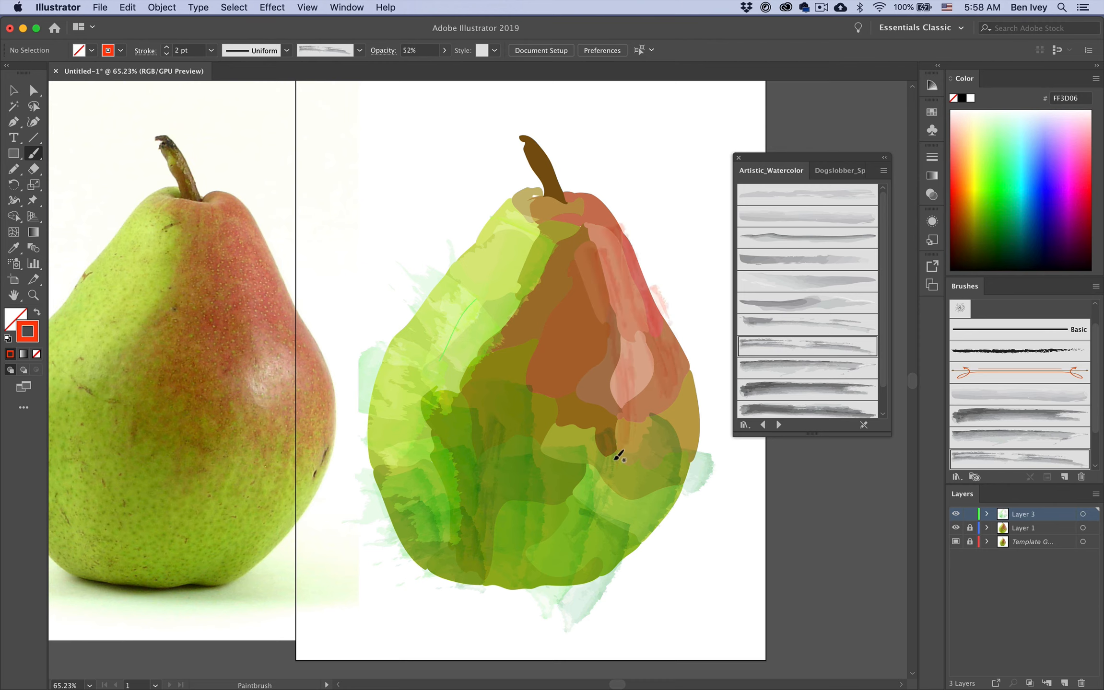
# - Raise the stroke weight to 3 pt and the opacity to 77% while adding orange-red strokes along the pear's right side
pyautogui.click(167, 46)
pyautogui.moveTo(603, 218); pyautogui.dragTo(619, 254)
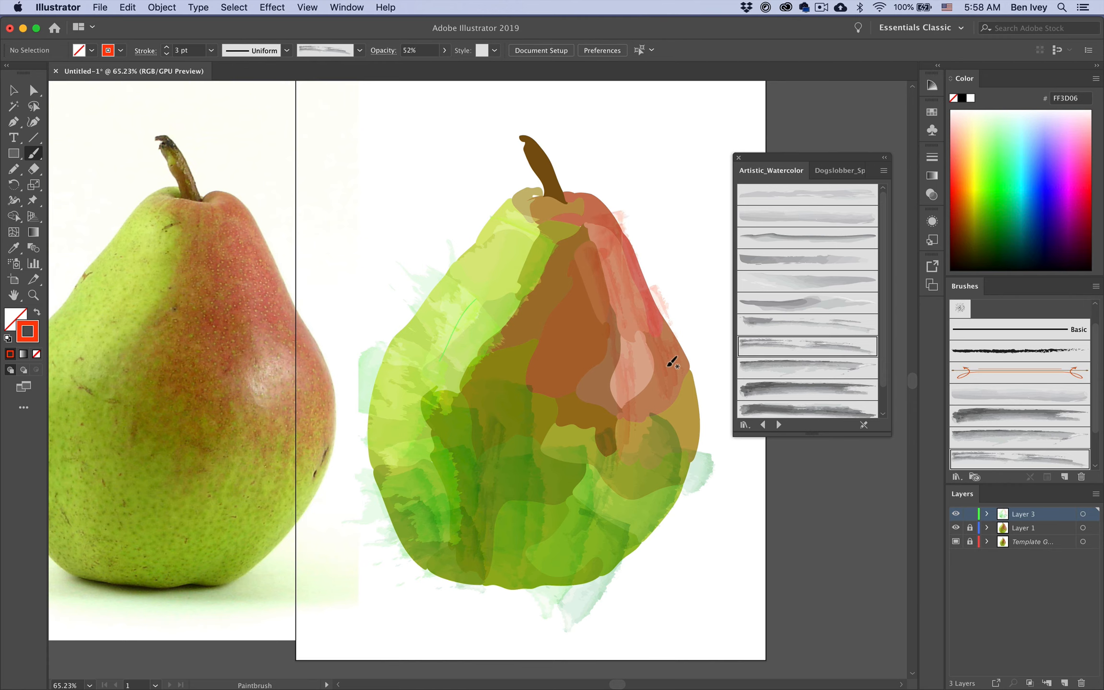
pyautogui.click(388, 54)
pyautogui.click(383, 72)
pyautogui.moveTo(358, 89); pyautogui.dragTo(372, 90)
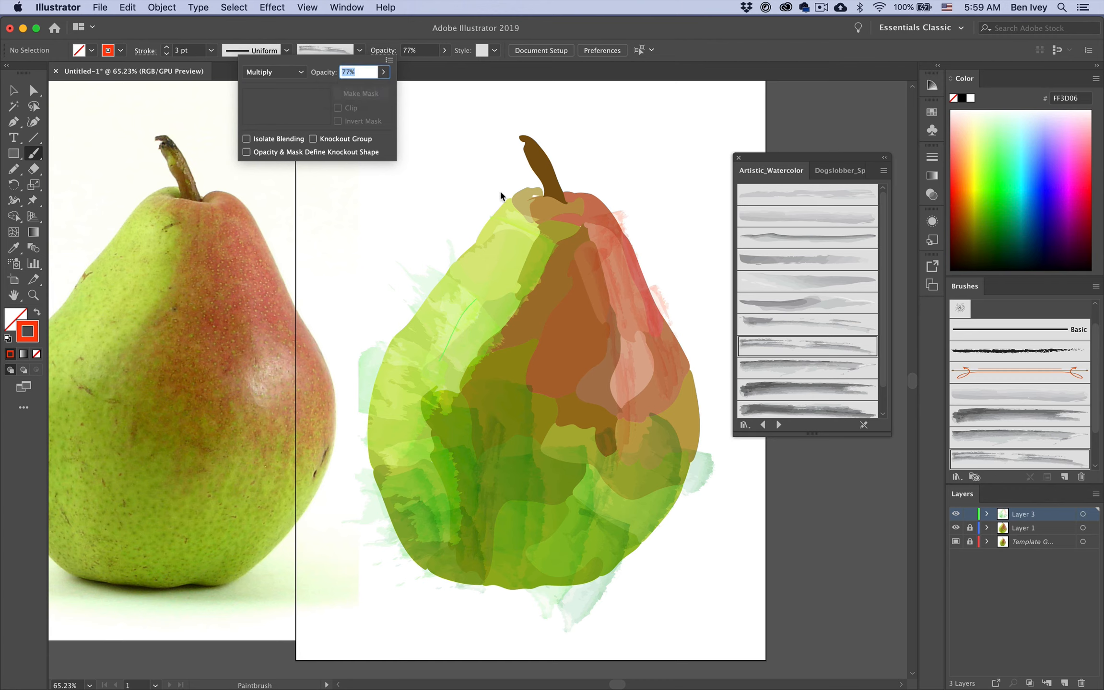
pyautogui.click(509, 166)
pyautogui.moveTo(646, 341)
pyautogui.mouseDown()
pyautogui.moveTo(621, 480)
pyautogui.moveTo(653, 366)
pyautogui.moveTo(679, 353)
pyautogui.mouseUp()
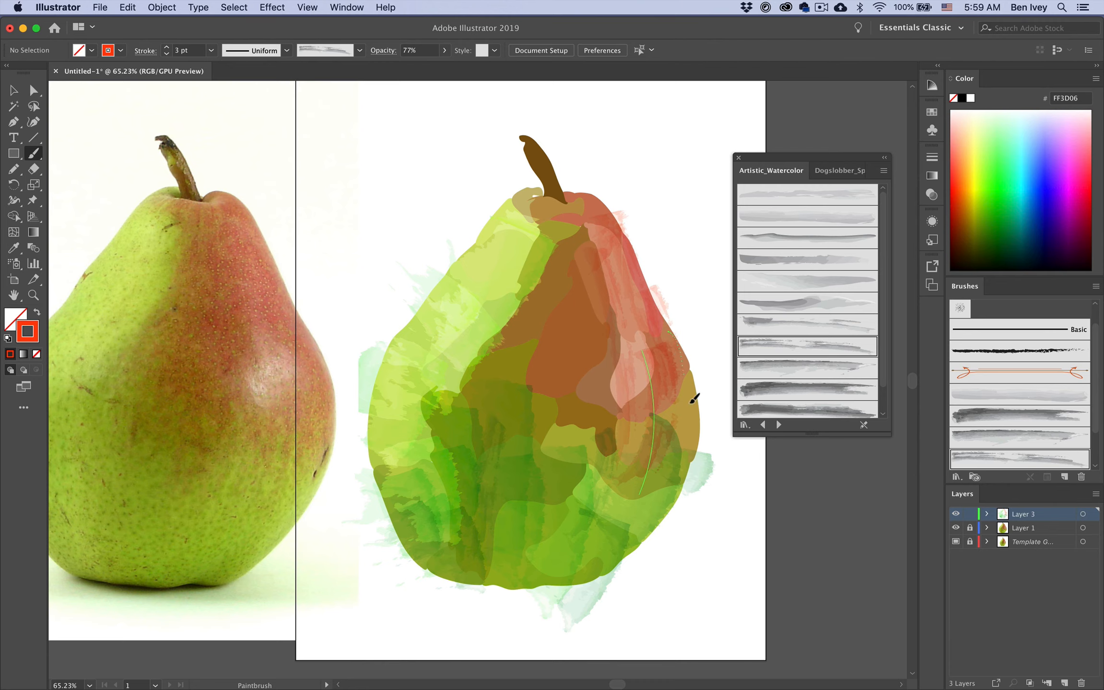
pyautogui.moveTo(692, 403); pyautogui.dragTo(693, 402)
# - Paint orange-red watercolor strokes over the brown centre of the pear, undoing and repainting the first one
pyautogui.moveTo(581, 272); pyautogui.dragTo(553, 477)
pyautogui.press('super+z')
pyautogui.moveTo(583, 265); pyautogui.dragTo(566, 422)
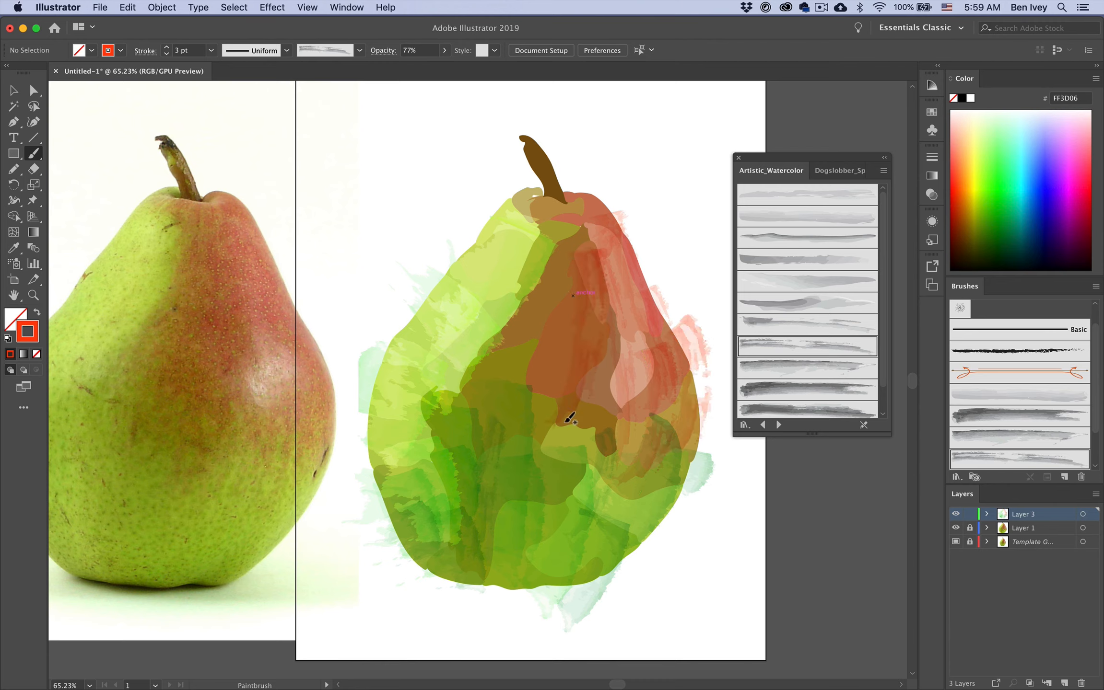
pyautogui.moveTo(549, 264); pyautogui.dragTo(516, 393)
pyautogui.moveTo(550, 430); pyautogui.dragTo(561, 324)
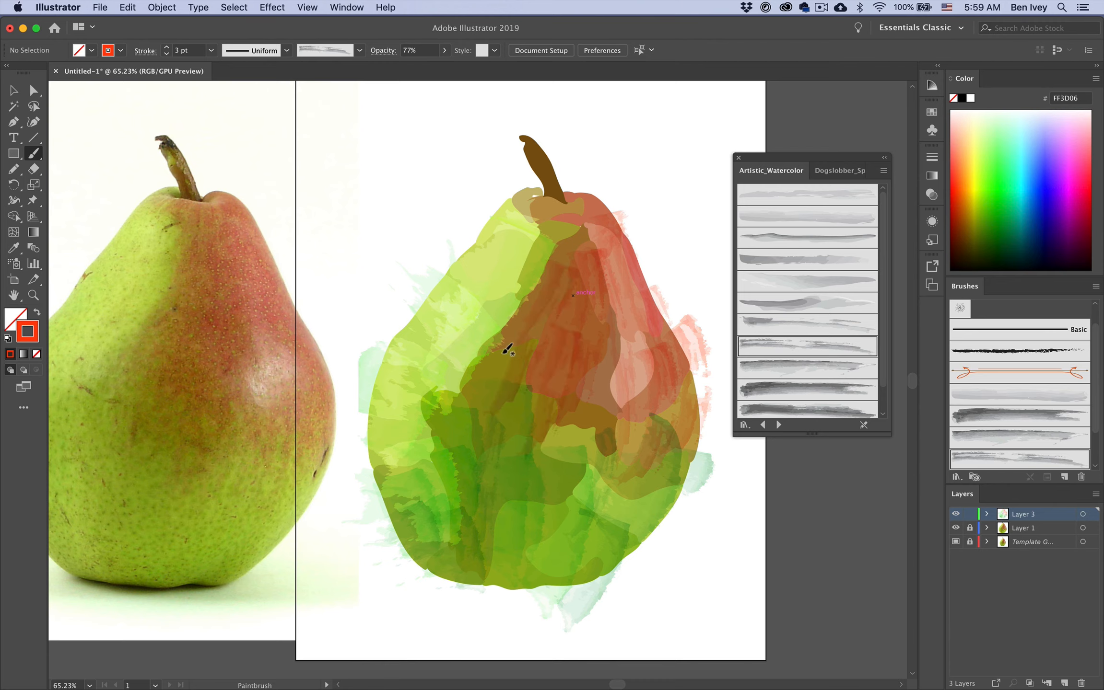
pyautogui.moveTo(506, 350); pyautogui.dragTo(496, 412)
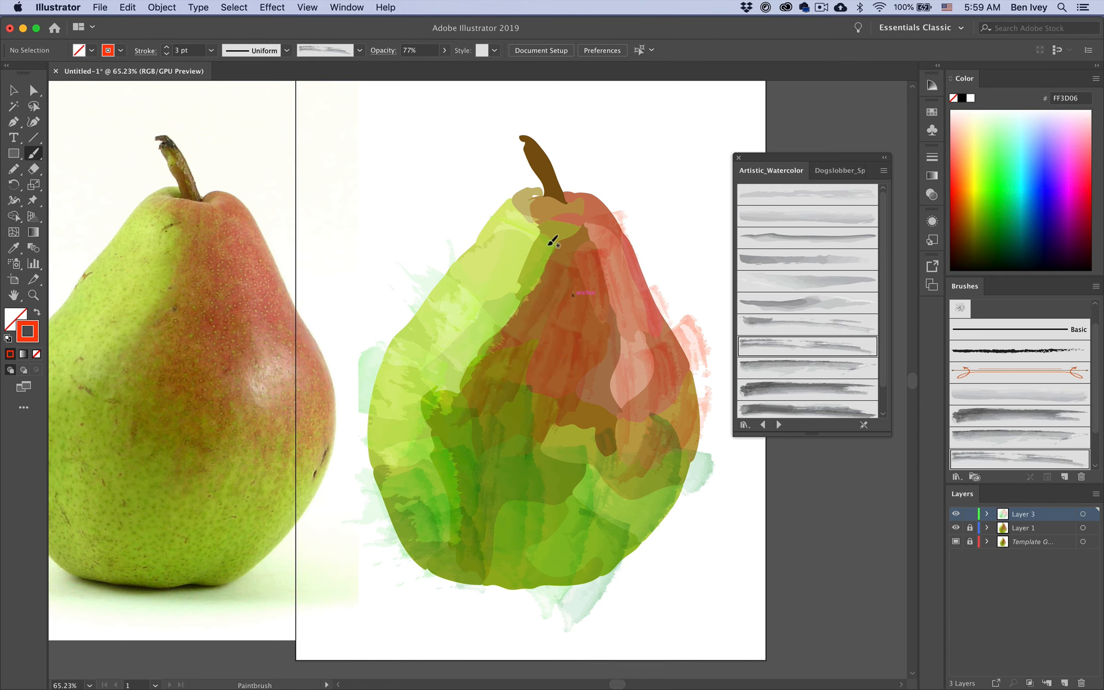
# - Paint an orange-red watercolor stroke down the pear's upper centre and lower the stroke opacity to 51%
pyautogui.moveTo(553, 242); pyautogui.dragTo(553, 268)
pyautogui.click(444, 51)
pyautogui.moveTo(431, 68); pyautogui.dragTo(402, 67)
pyautogui.click(443, 50)
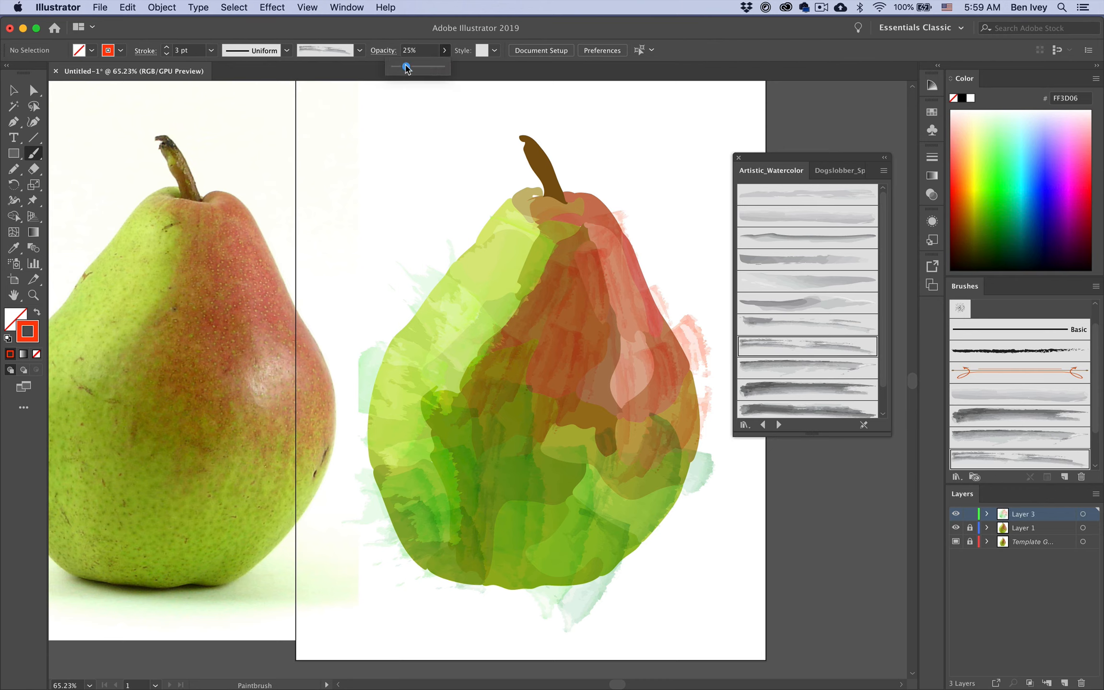
pyautogui.moveTo(406, 68); pyautogui.dragTo(419, 68)
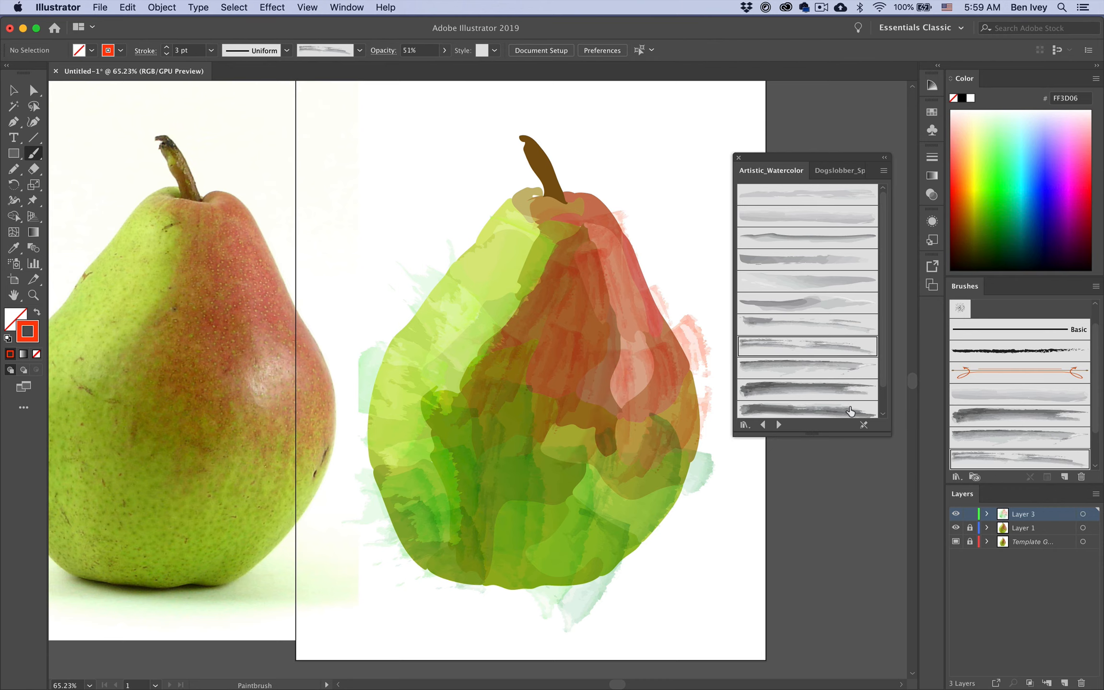
# - Set the stroke to pale green-white (F0FFDF) with Overlay blending and paint a highlight stroke down the pear's red right side
pyautogui.click(987, 113)
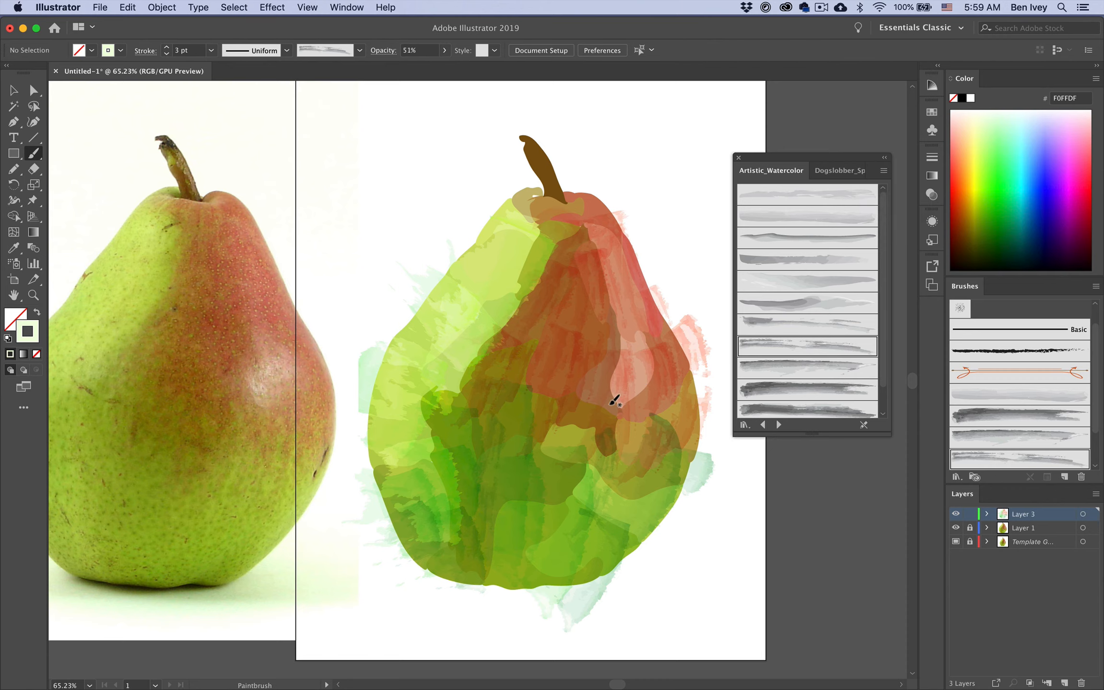
pyautogui.click(380, 54)
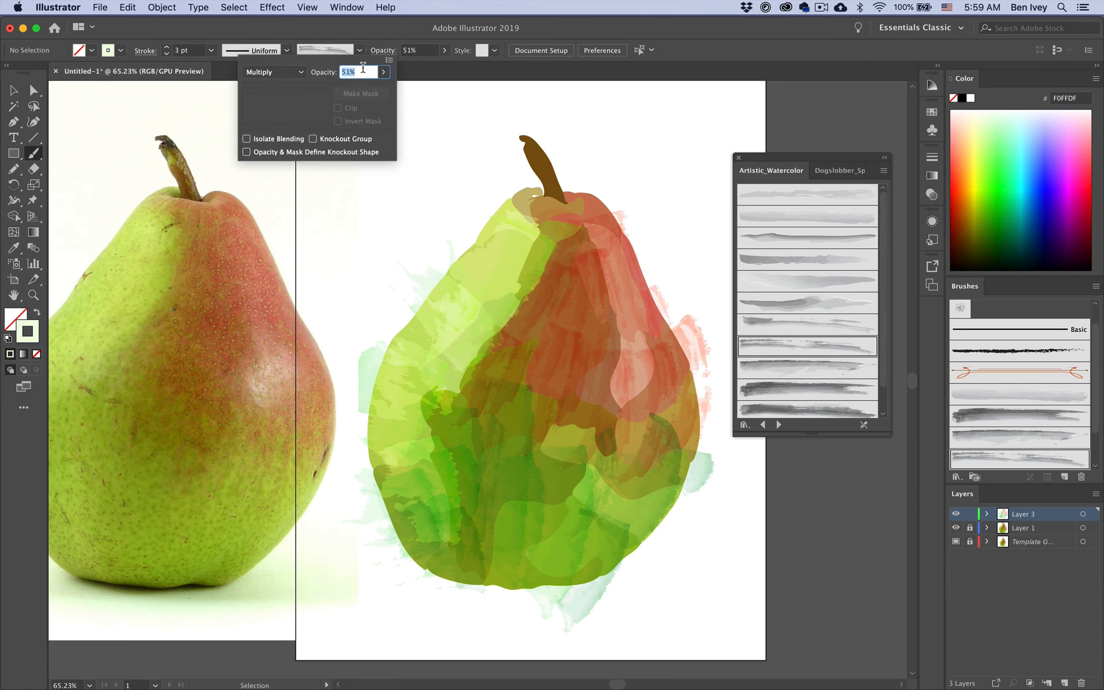
pyautogui.click(268, 73)
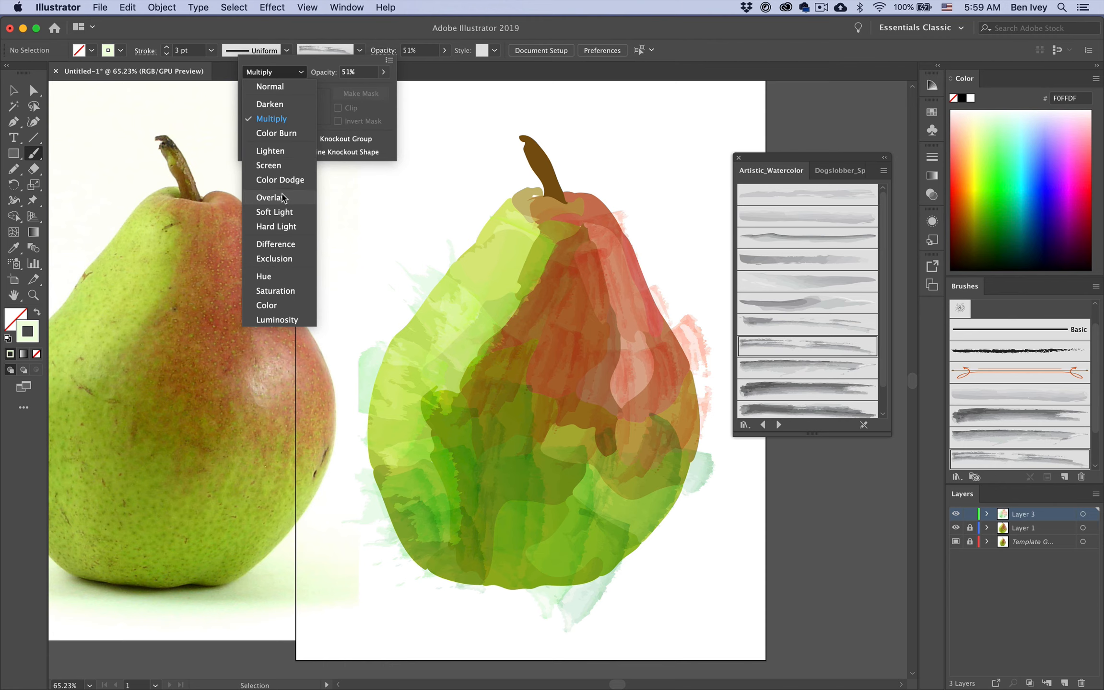
pyautogui.click(284, 199)
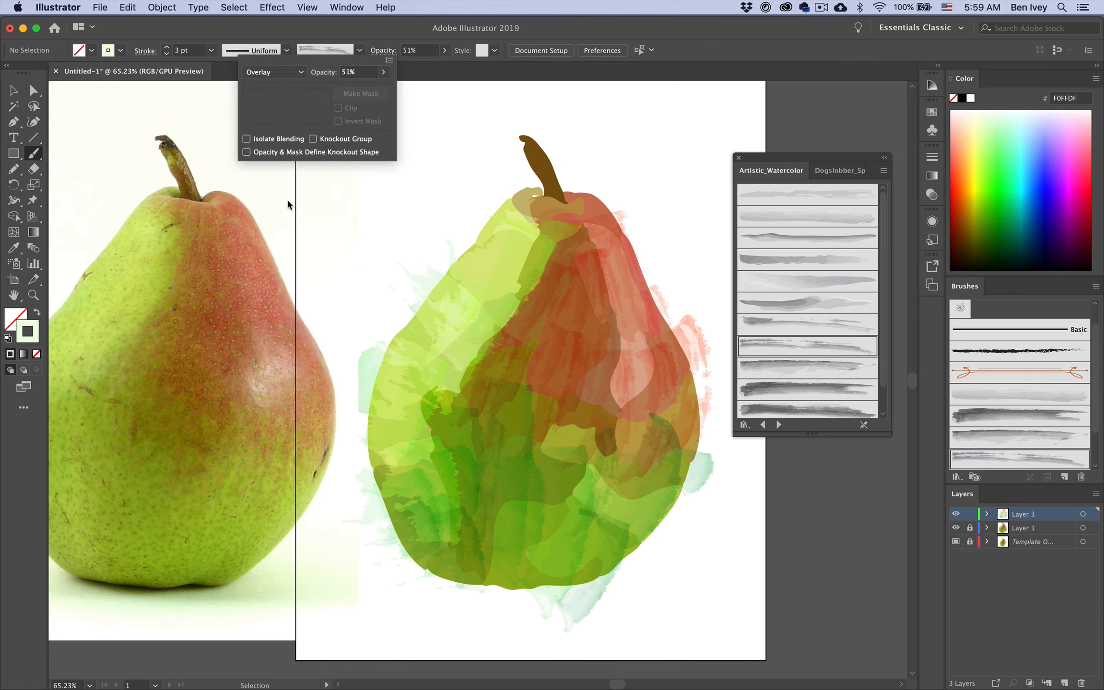
pyautogui.click(629, 364)
pyautogui.moveTo(612, 338); pyautogui.dragTo(639, 432)
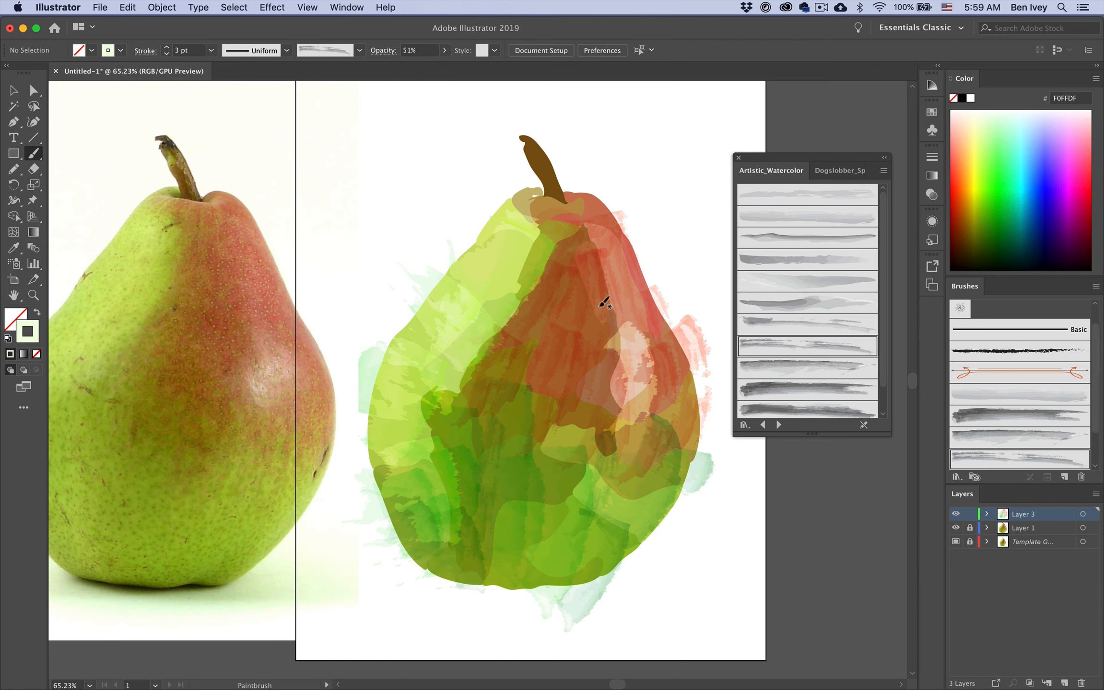
# - Undo the extra highlight stroke, reduce the stroke weight to 1 pt and paint thinner highlights below the pale patch
pyautogui.moveTo(604, 302); pyautogui.dragTo(614, 405)
pyautogui.press('super+z')
pyautogui.click(166, 55)
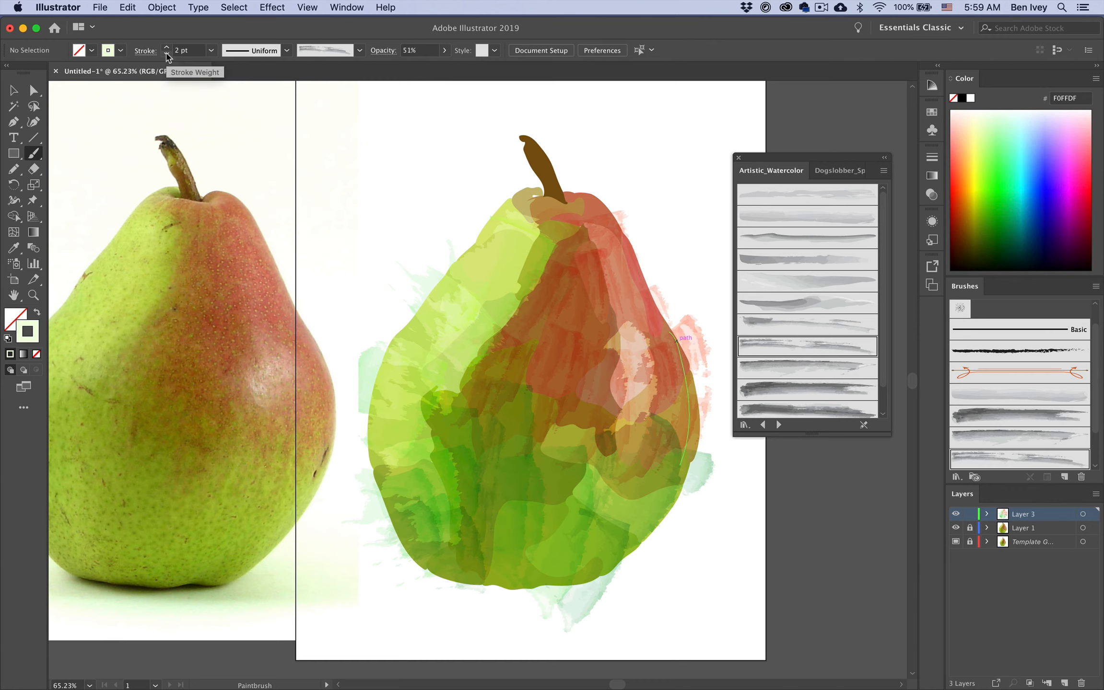
pyautogui.click(166, 54)
pyautogui.moveTo(616, 465)
pyautogui.mouseDown()
pyautogui.moveTo(609, 388)
pyautogui.moveTo(598, 466)
pyautogui.moveTo(637, 369)
pyautogui.moveTo(655, 417)
pyautogui.mouseUp()
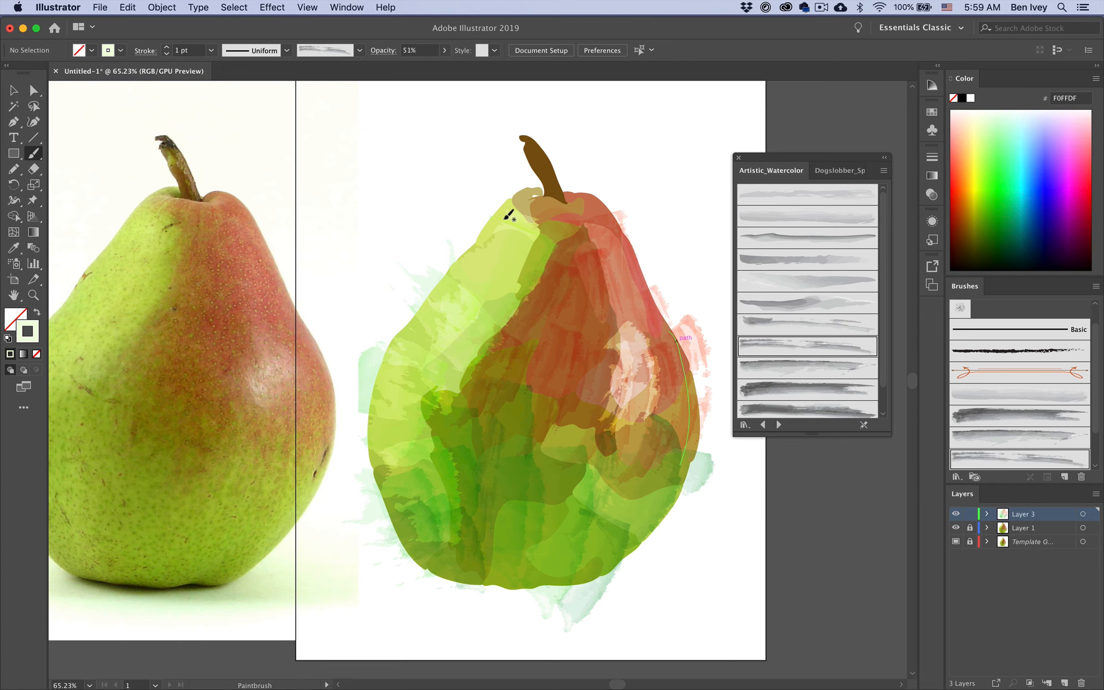
# - Paint pale highlights along the boundary between the light green and brown areas, plus a yellow-green (E6FF55) stroke down the left edge
pyautogui.moveTo(506, 214)
pyautogui.mouseDown()
pyautogui.moveTo(518, 247)
pyautogui.moveTo(506, 333)
pyautogui.mouseUp()
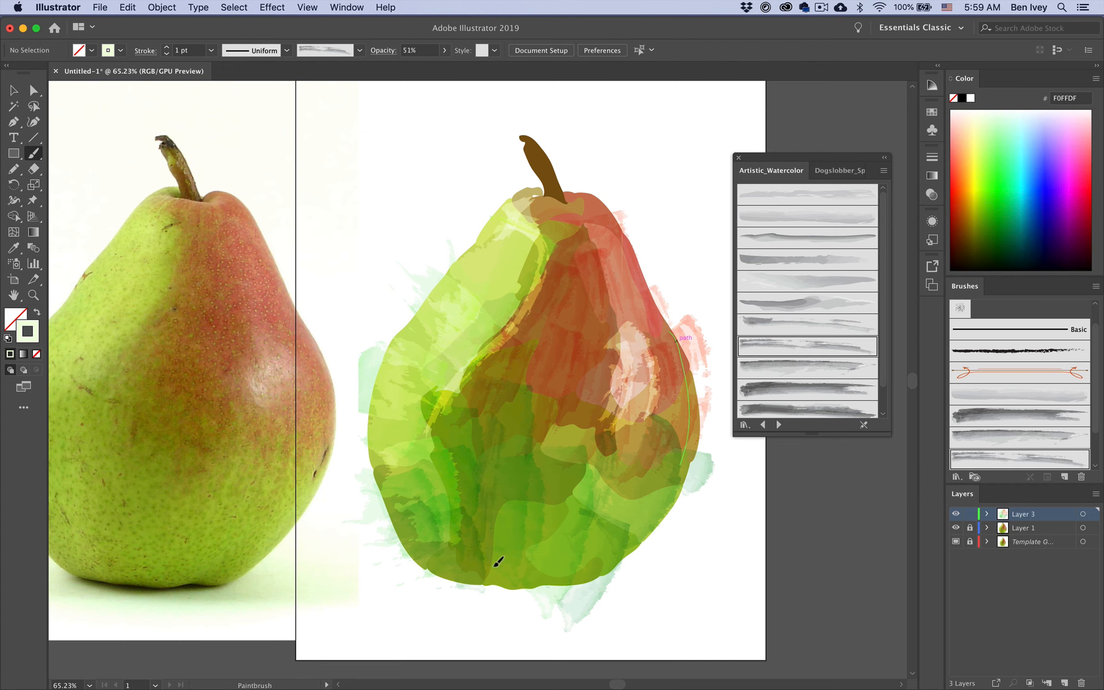
pyautogui.moveTo(452, 364)
pyautogui.mouseDown()
pyautogui.moveTo(527, 364)
pyautogui.moveTo(487, 342)
pyautogui.mouseUp()
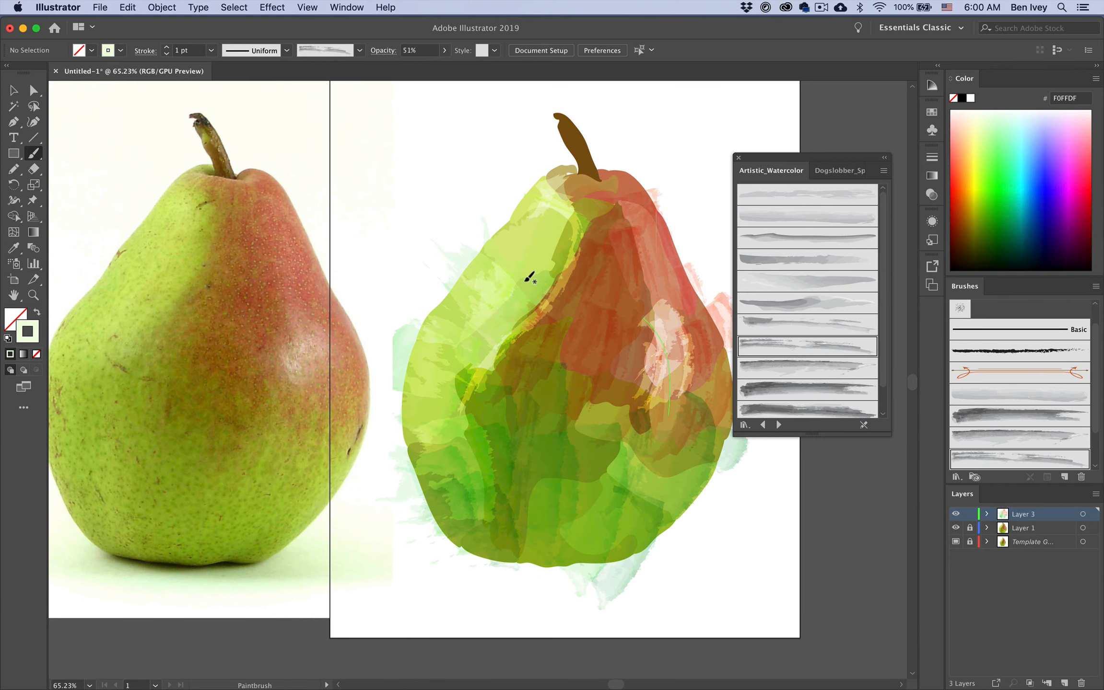
pyautogui.moveTo(528, 278); pyautogui.dragTo(455, 437)
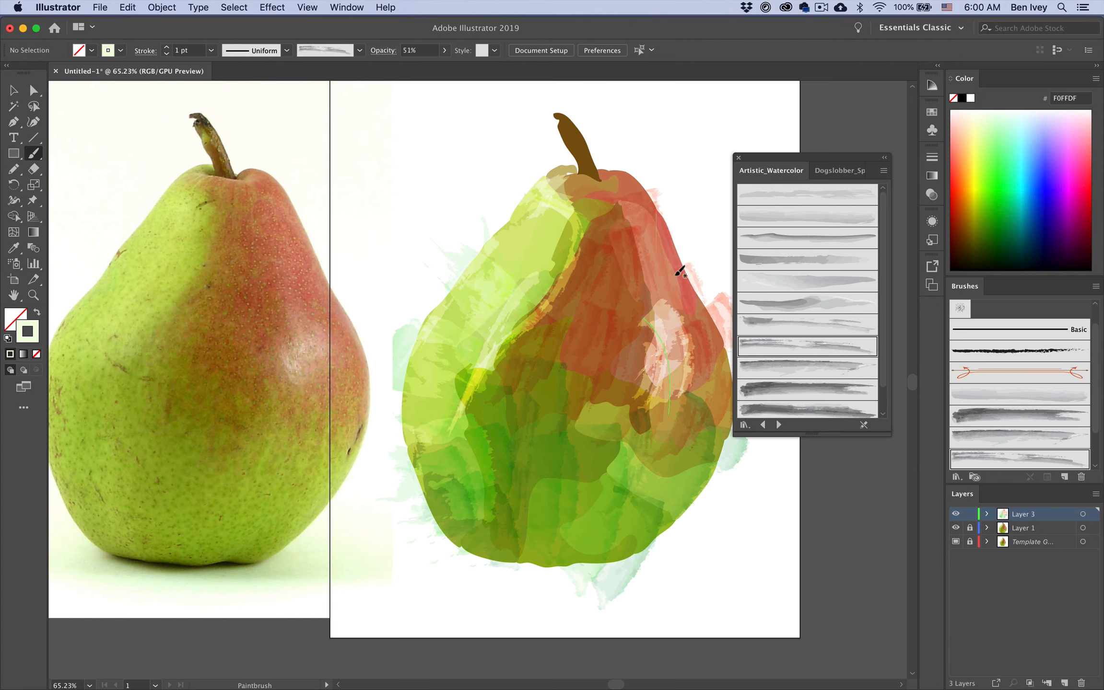
pyautogui.click(970, 166)
pyautogui.moveTo(453, 325); pyautogui.dragTo(417, 467)
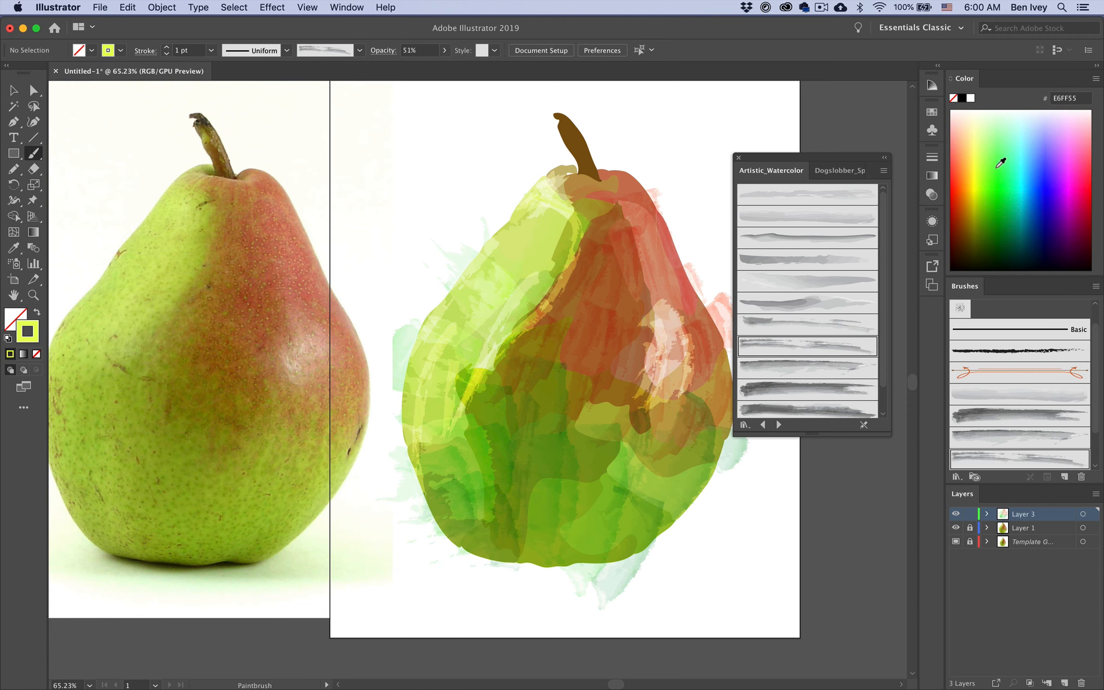
# - Change the stroke colour to dark brown (312500) and paint the stem, switching the blending mode from Overlay to Multiply for the shadow strokes
pyautogui.click(962, 250)
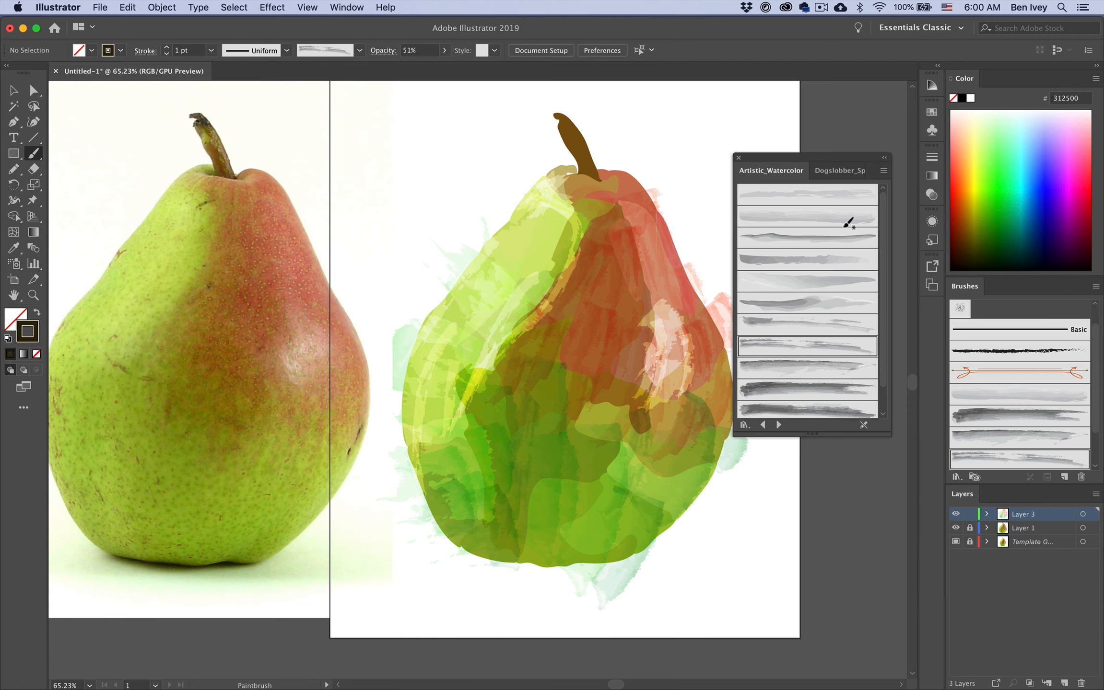
pyautogui.moveTo(553, 111)
pyautogui.mouseDown()
pyautogui.moveTo(591, 161)
pyautogui.moveTo(551, 109)
pyautogui.moveTo(570, 158)
pyautogui.mouseUp()
pyautogui.click(392, 54)
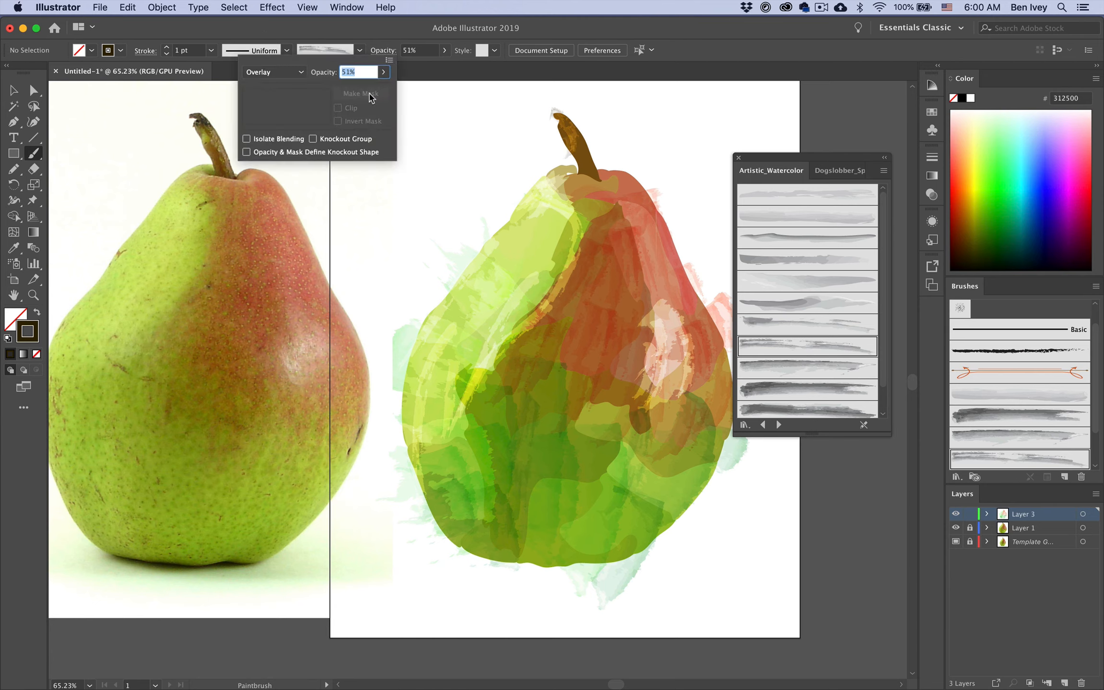
pyautogui.click(282, 72)
pyautogui.click(285, 117)
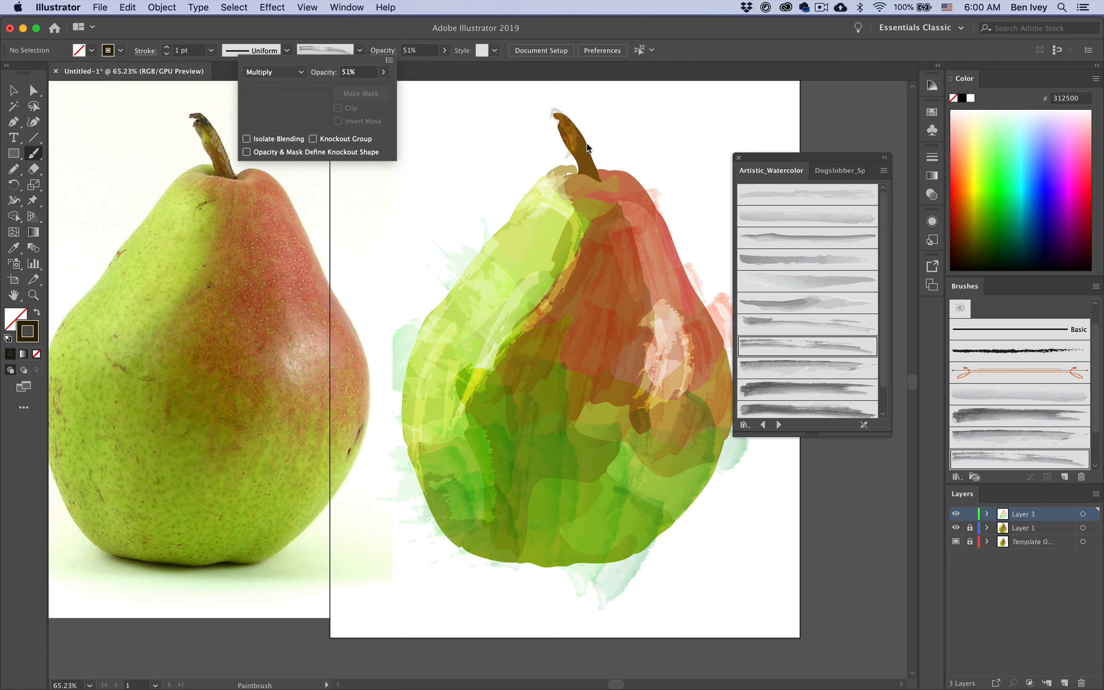
pyautogui.click(597, 101)
pyautogui.moveTo(570, 115)
pyautogui.mouseDown()
pyautogui.moveTo(613, 185)
pyautogui.moveTo(578, 135)
pyautogui.moveTo(597, 172)
pyautogui.mouseUp()
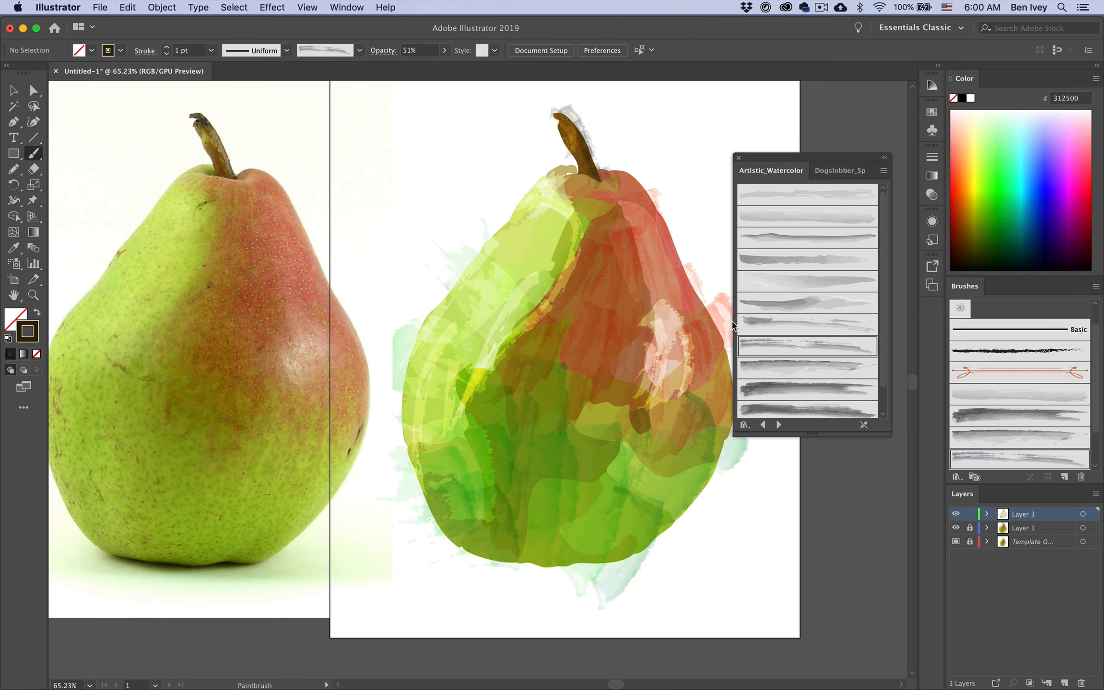
# - Show the Dogslobber spray stipple brush library and set the Paintbrush to Overlay blending at 100% opacity
pyautogui.click(13, 90)
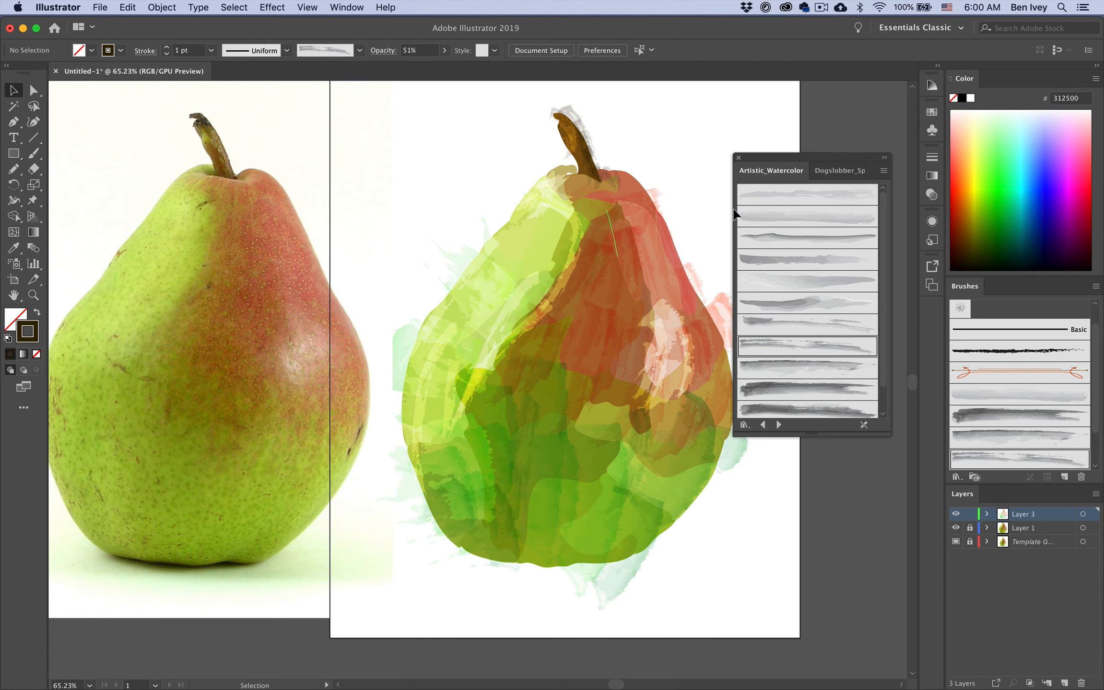
pyautogui.click(839, 171)
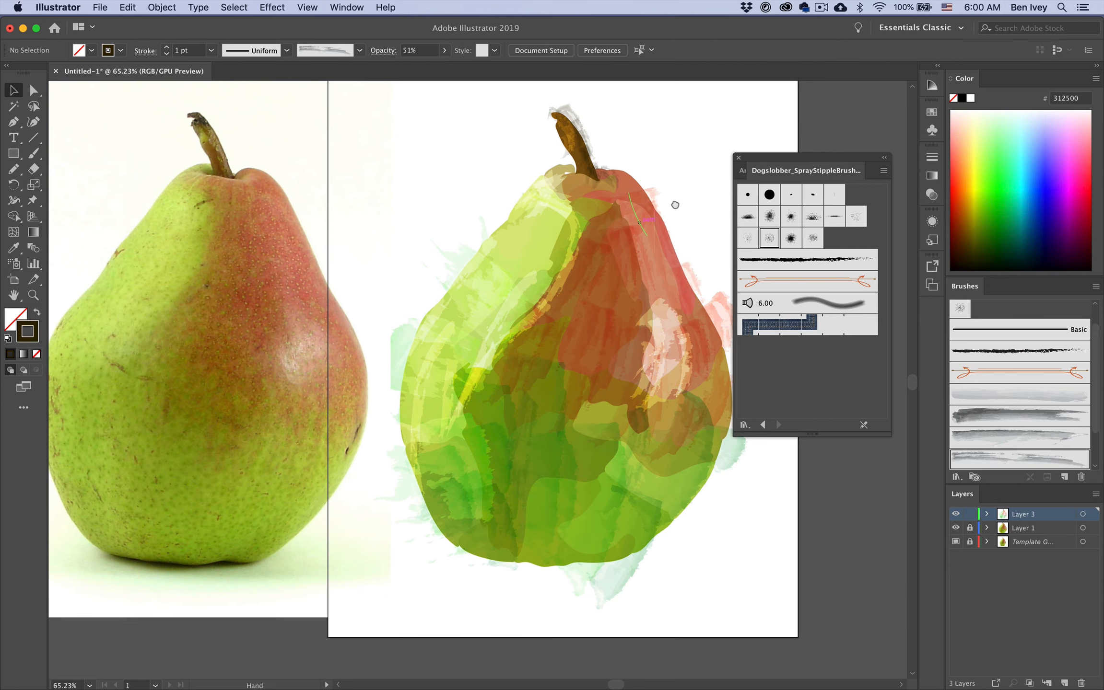
pyautogui.hscroll(5, 527, 207)
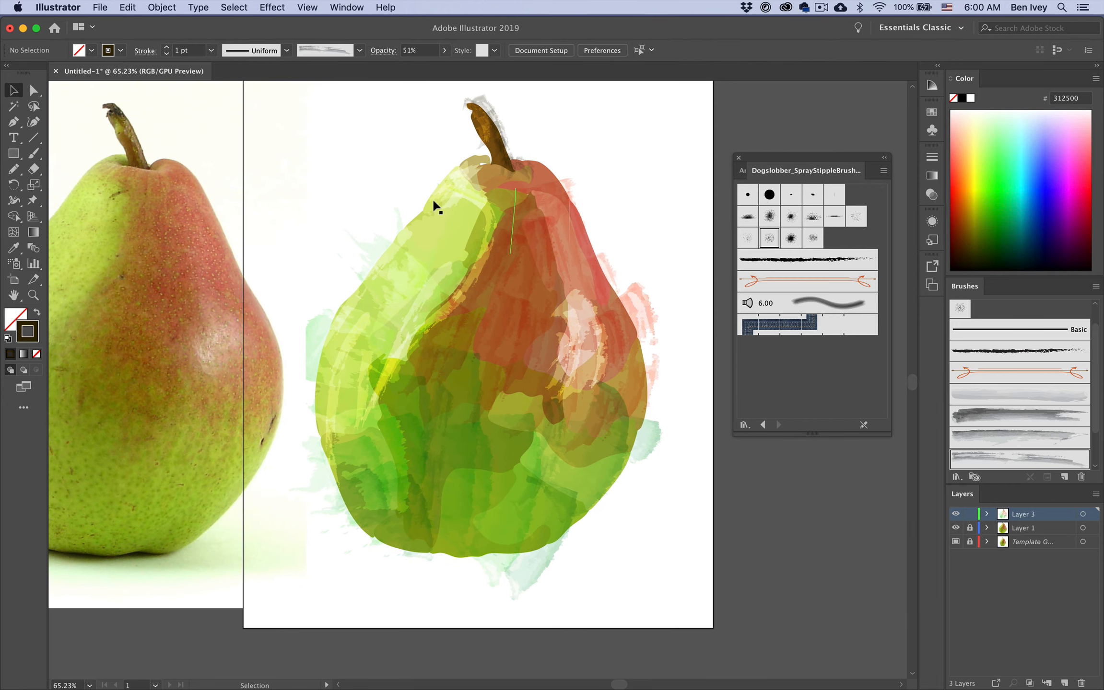
pyautogui.click(34, 153)
pyautogui.click(383, 50)
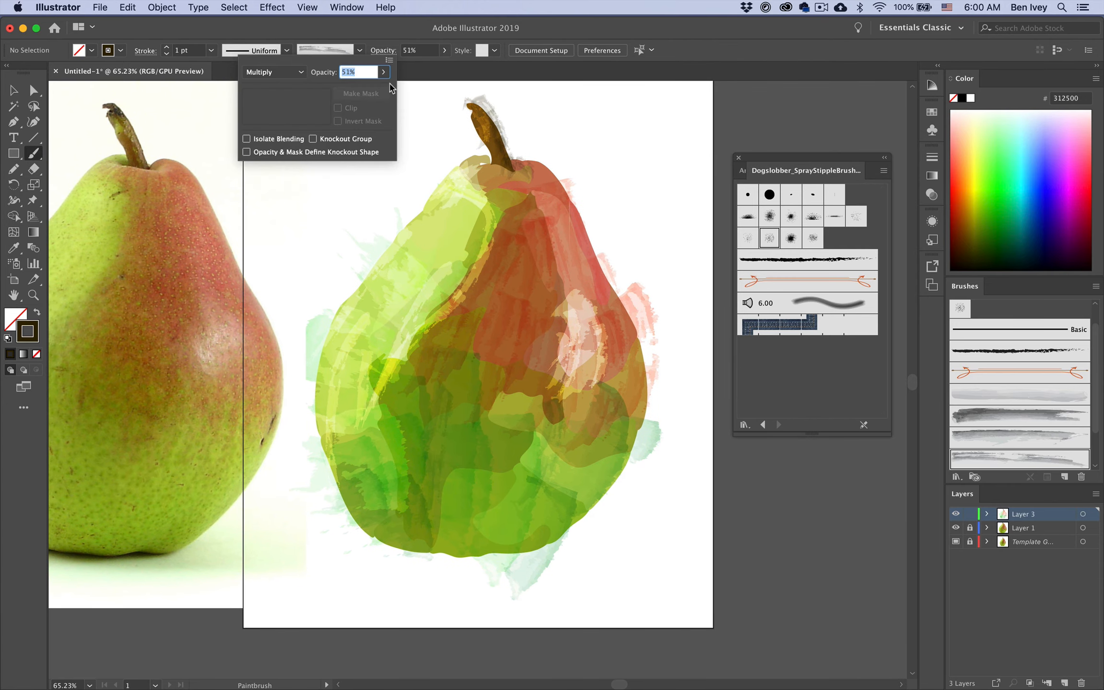
pyautogui.click(272, 76)
pyautogui.click(261, 194)
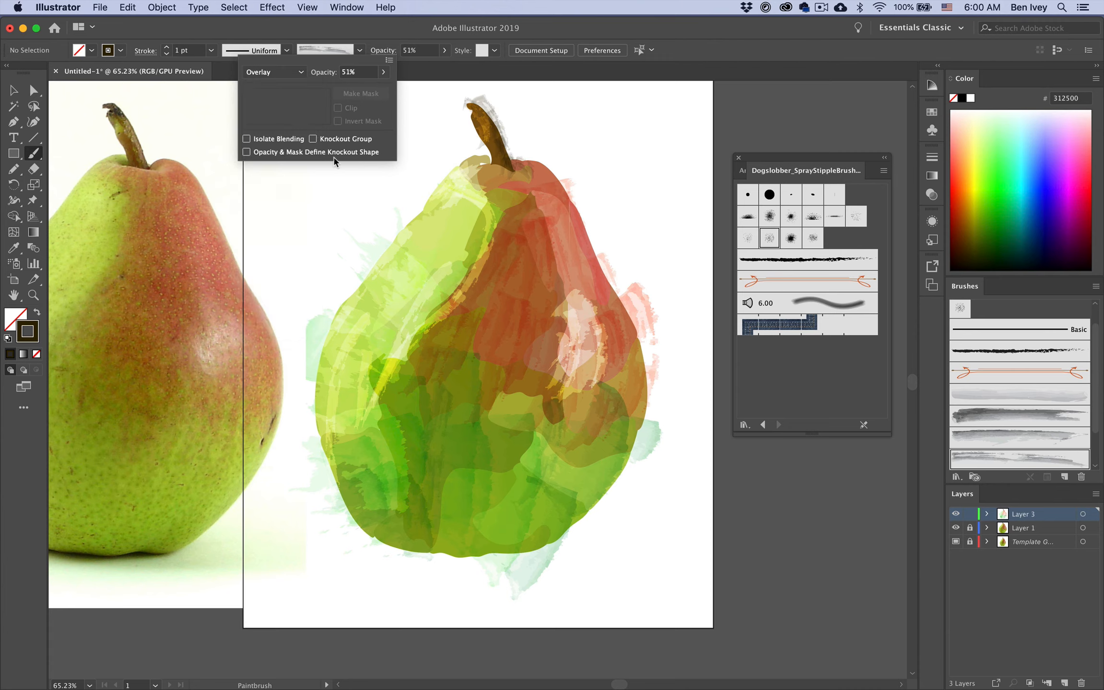
pyautogui.click(446, 50)
pyautogui.click(444, 52)
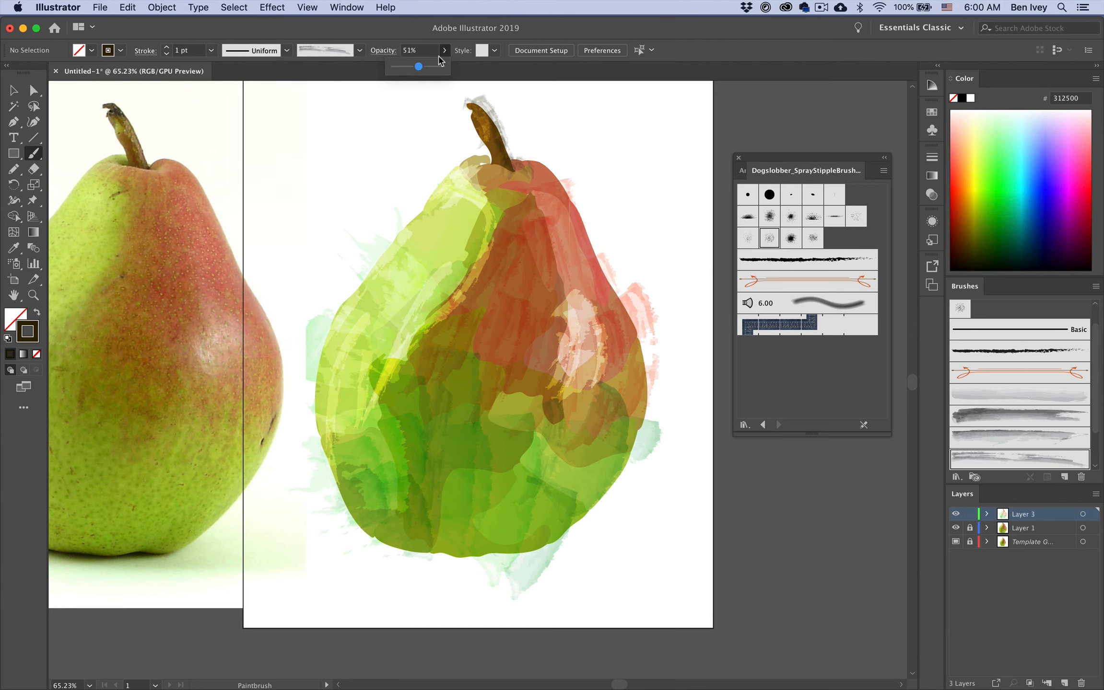
pyautogui.moveTo(419, 68); pyautogui.dragTo(468, 82)
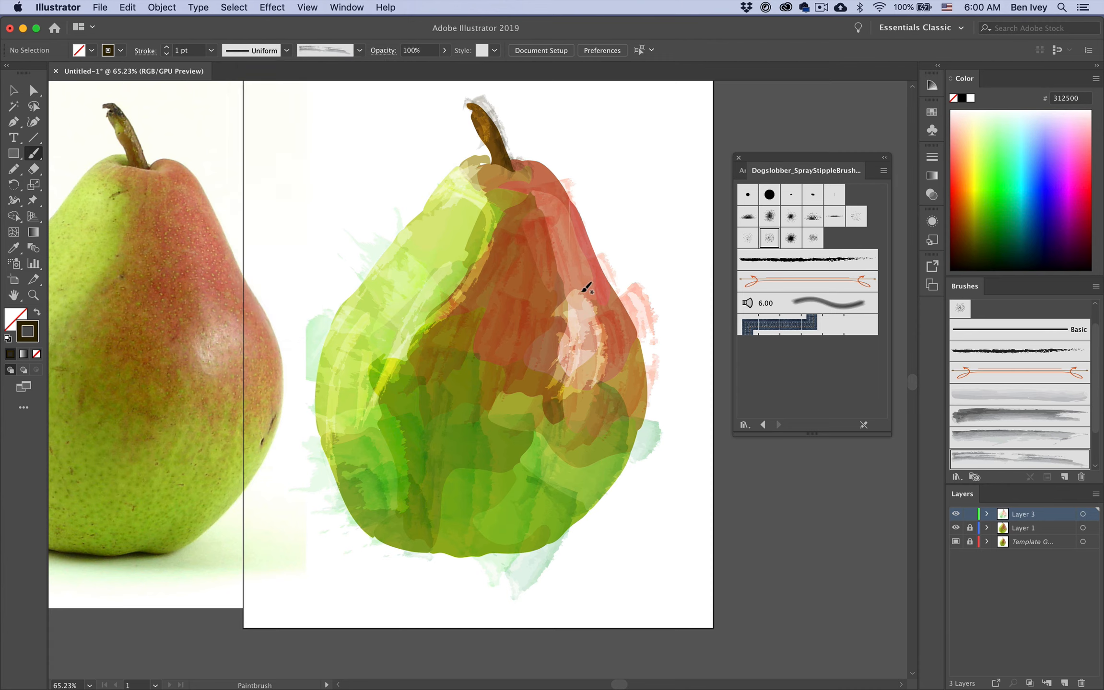
# - Choose the splatter scatter brush in light green (8CFF72), raise its weight to 2 pt and try splatters on the pear, undoing those on the red side
pyautogui.moveTo(638, 180); pyautogui.dragTo(596, 393)
pyautogui.click(768, 238)
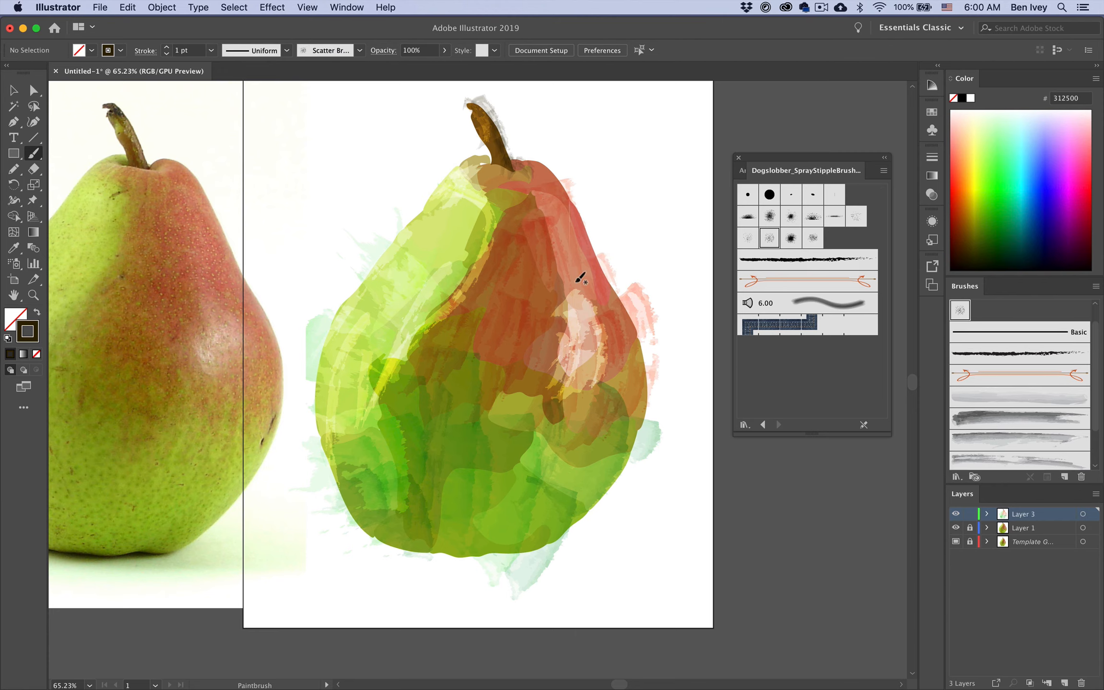
pyautogui.moveTo(624, 386); pyautogui.dragTo(622, 391)
pyautogui.click(993, 158)
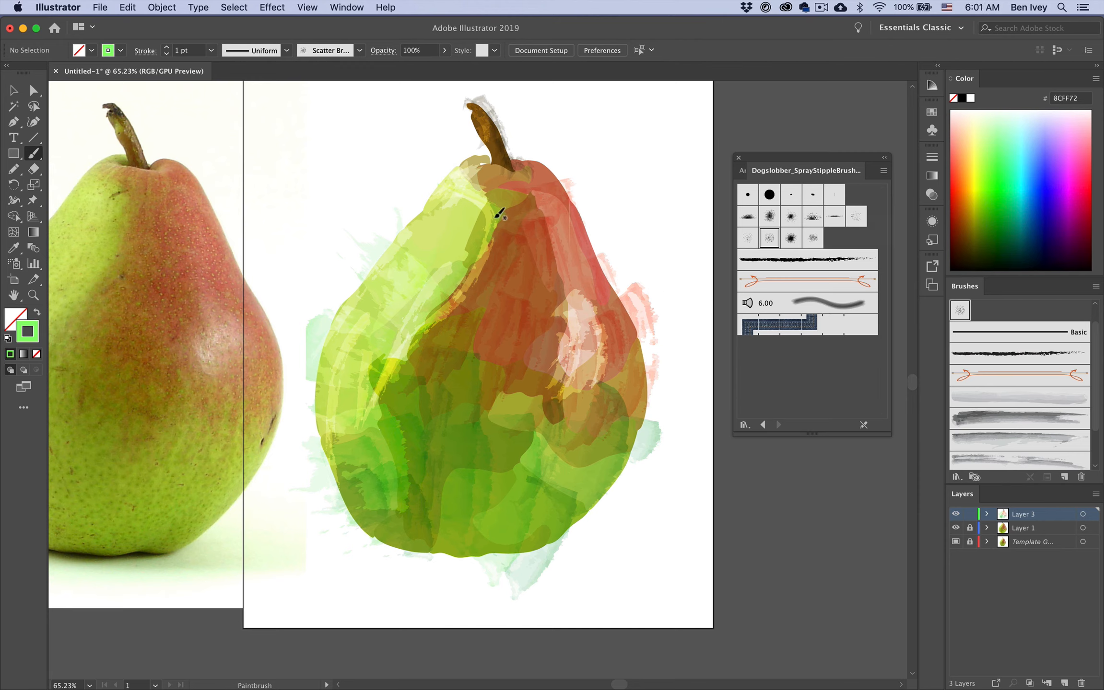
pyautogui.moveTo(518, 222); pyautogui.dragTo(551, 426)
pyautogui.press('super+z')
pyautogui.click(167, 46)
pyautogui.moveTo(412, 249)
pyautogui.mouseDown()
pyautogui.moveTo(446, 197)
pyautogui.moveTo(494, 230)
pyautogui.mouseUp()
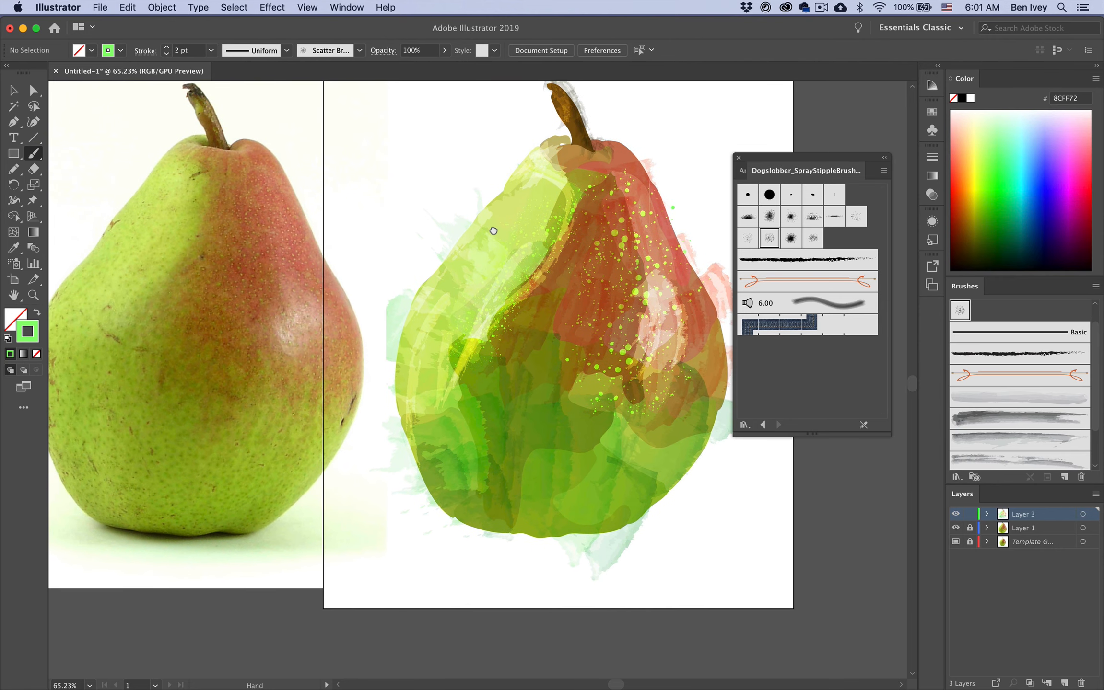
pyautogui.press('super+z')
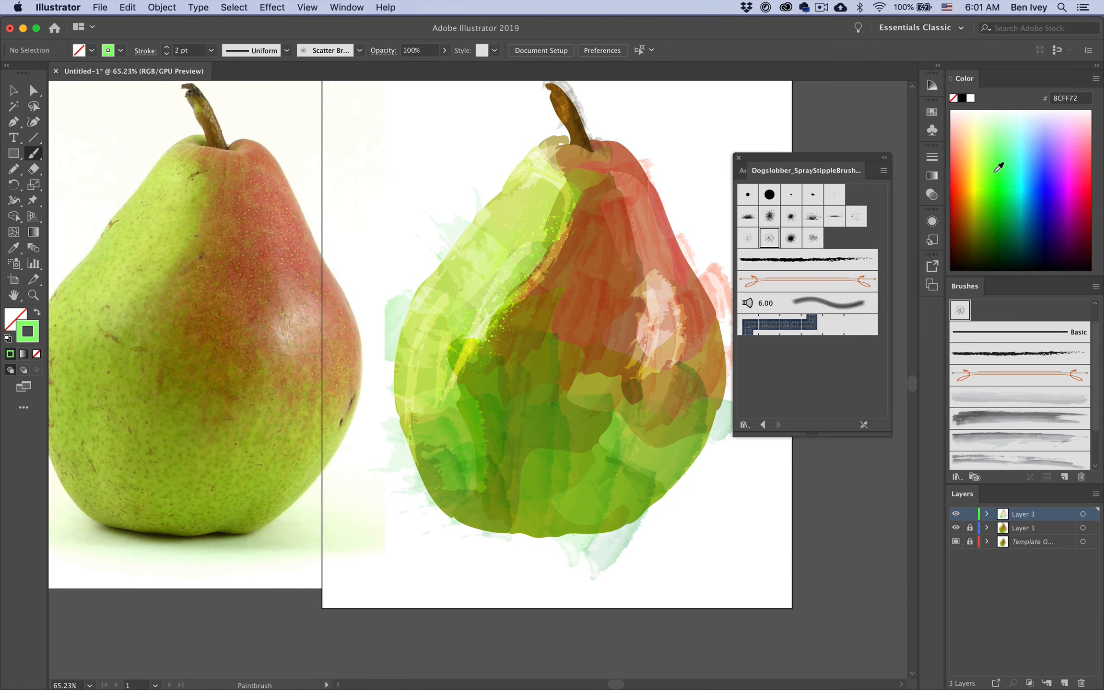
# - Change the stroke colour to deeper green (43CF00) and splatter dots down the red side and over the lower-left green area
pyautogui.moveTo(990, 169); pyautogui.dragTo(994, 190)
pyautogui.moveTo(625, 158); pyautogui.dragTo(638, 351)
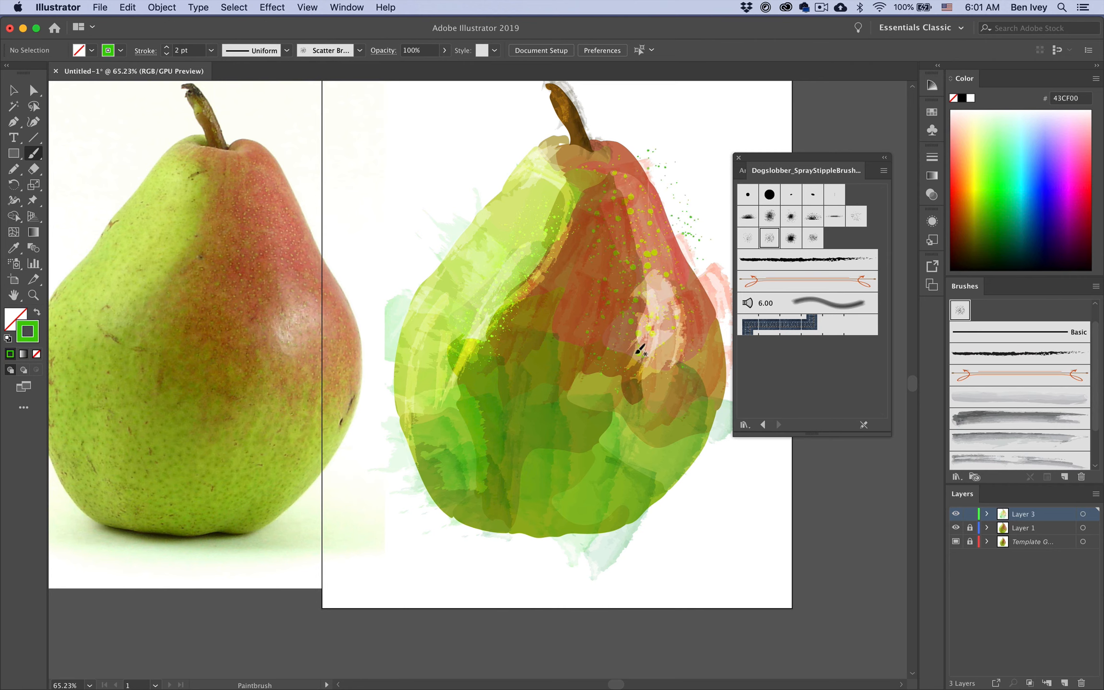
pyautogui.moveTo(485, 416); pyautogui.dragTo(504, 484)
# - Change the stroke colour to mustard (BA9C00) and splatter dots across the pear's lower half and around its bottom edge
pyautogui.click(974, 207)
pyautogui.moveTo(465, 388); pyautogui.dragTo(611, 541)
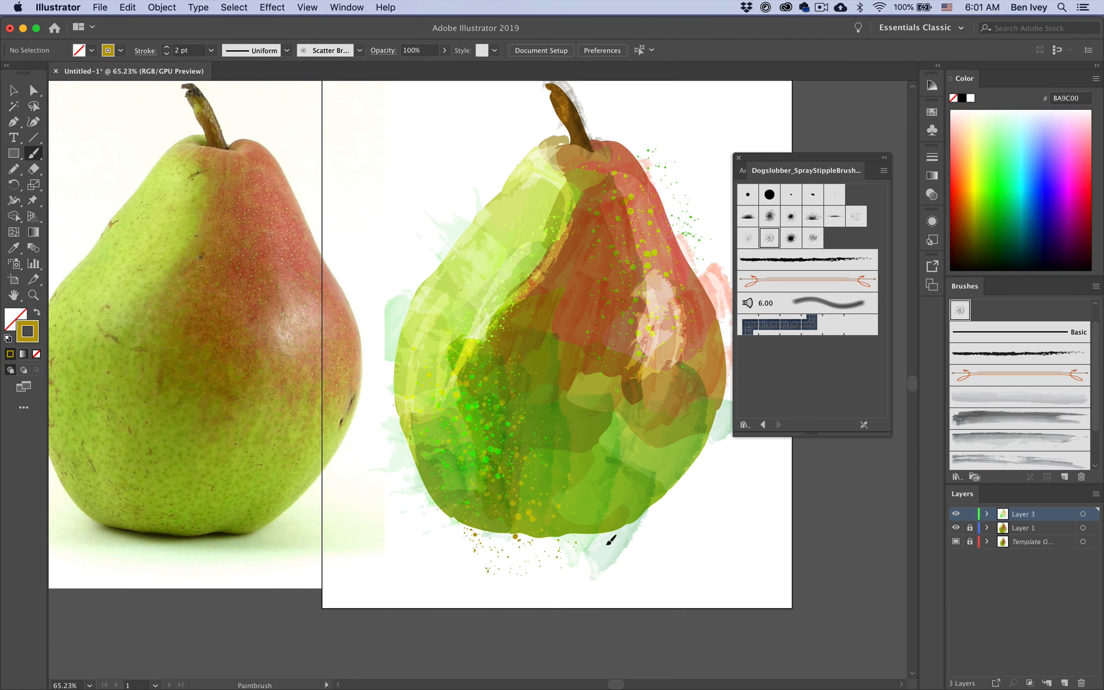
pyautogui.moveTo(578, 338)
pyautogui.mouseDown()
pyautogui.moveTo(566, 432)
pyautogui.moveTo(624, 464)
pyautogui.mouseUp()
pyautogui.moveTo(582, 541); pyautogui.dragTo(705, 460)
# - Change the stroke colour to orange-brown (B25900) and splatter dots down the pear's left edge
pyautogui.click(963, 227)
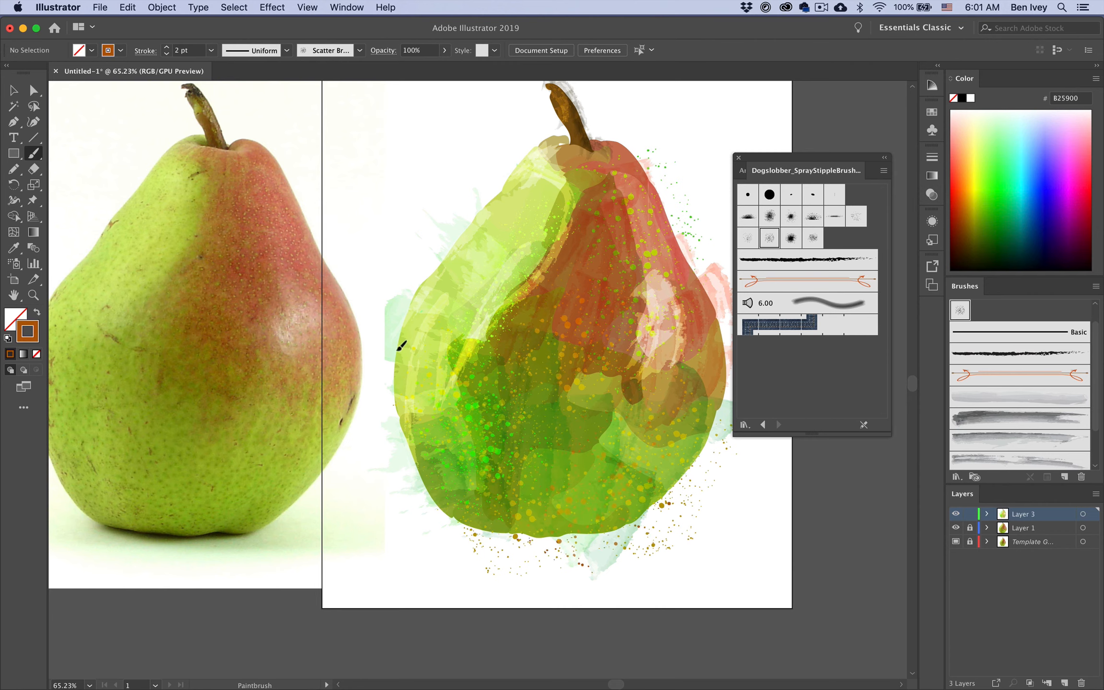
pyautogui.moveTo(435, 320); pyautogui.dragTo(480, 533)
pyautogui.hscroll(3, 479, 259)
pyautogui.scroll(1, 480, 259)
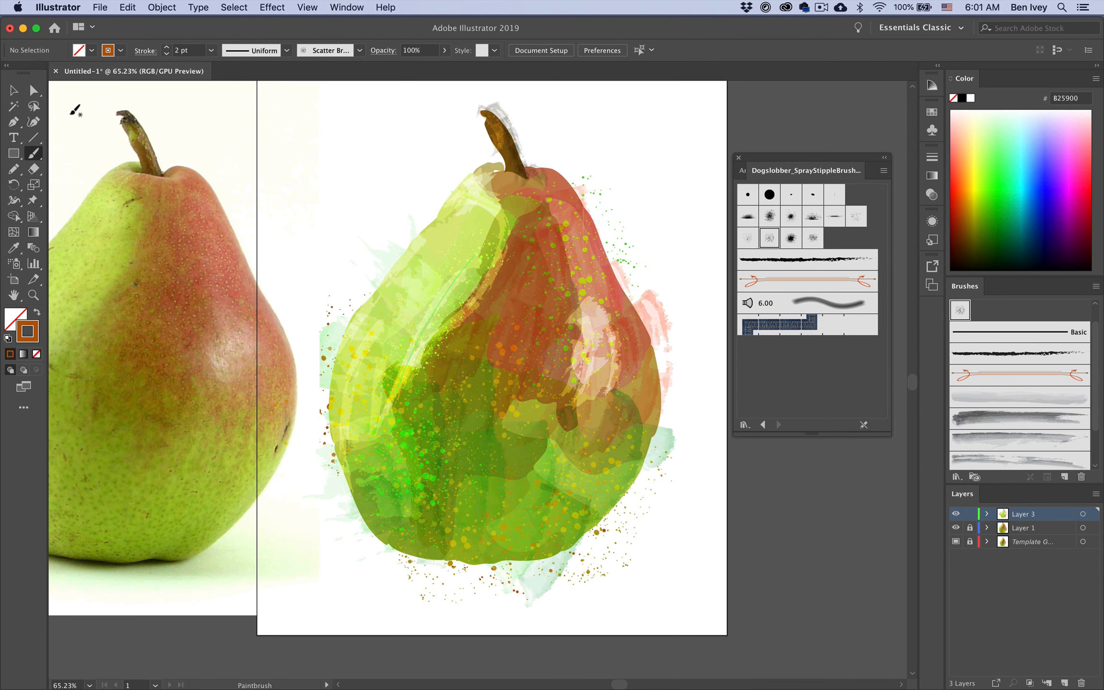
# - Activate the Selection tool and flatten all the artwork into Layer 3
pyautogui.click(13, 89)
pyautogui.hscroll(-5, 112, 288)
pyautogui.scroll(-2, 112, 287)
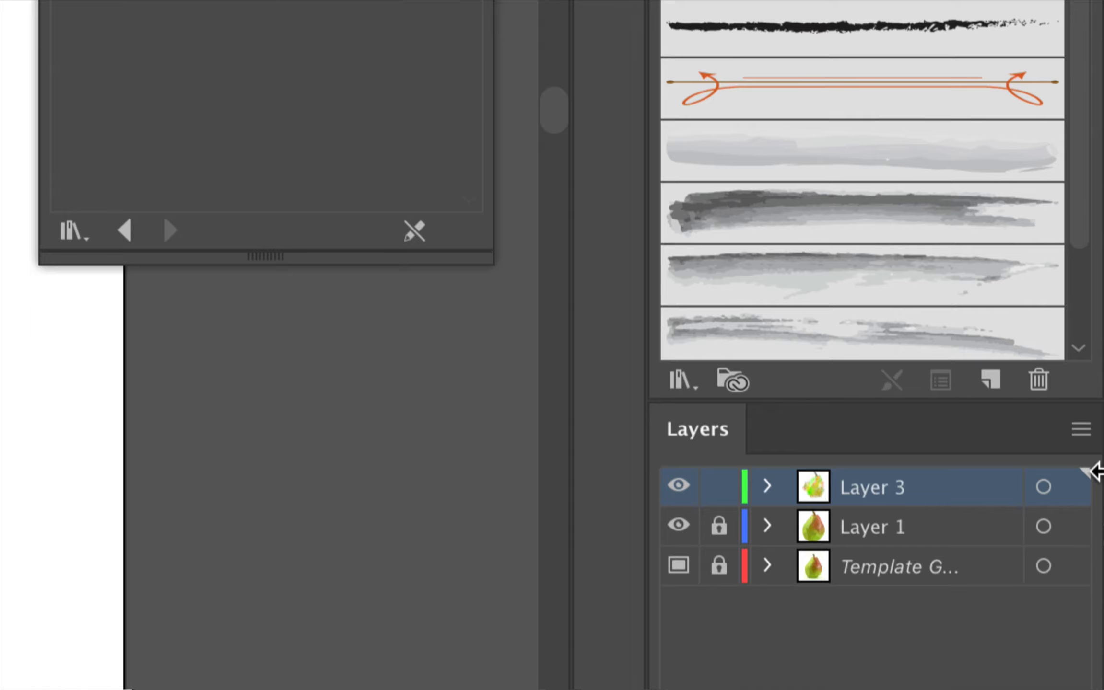
pyautogui.click(1095, 495)
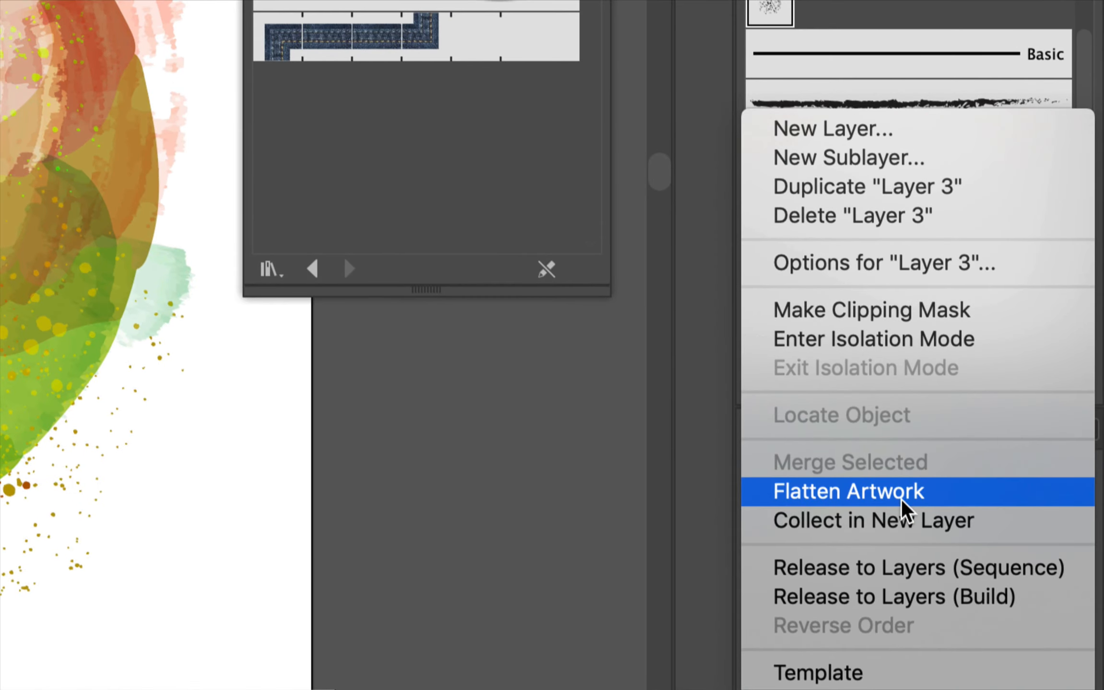
pyautogui.click(859, 509)
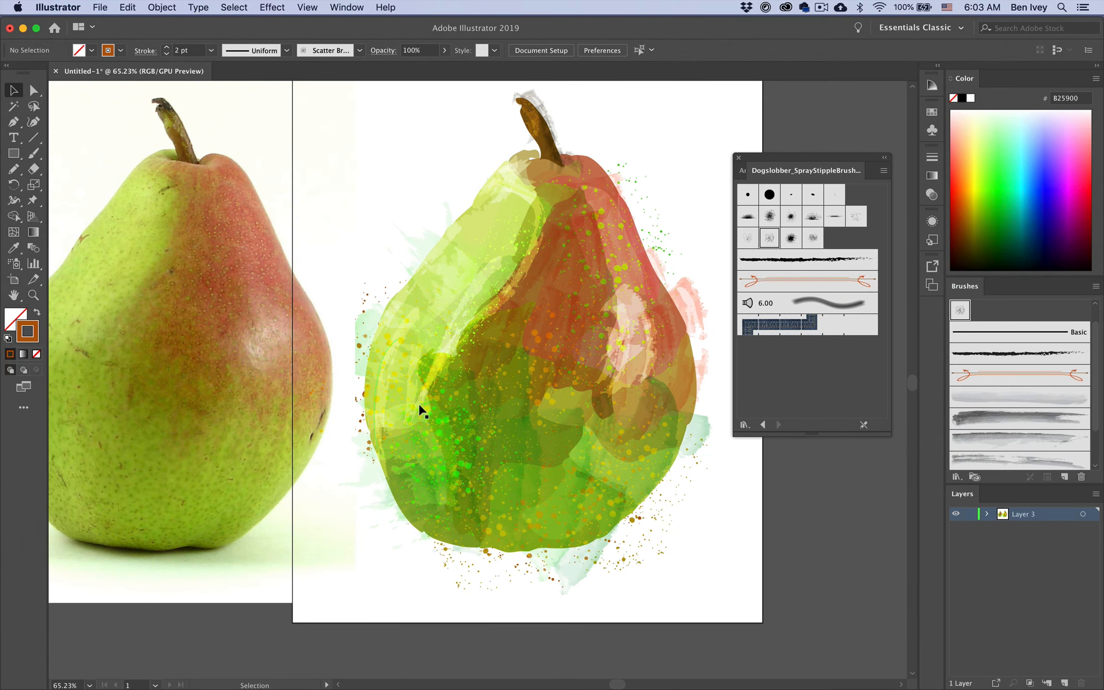
# - Activate the Pencil tool and reset the fill and stroke to the default white fill and black stroke
pyautogui.hscroll(-10, 422, 410)
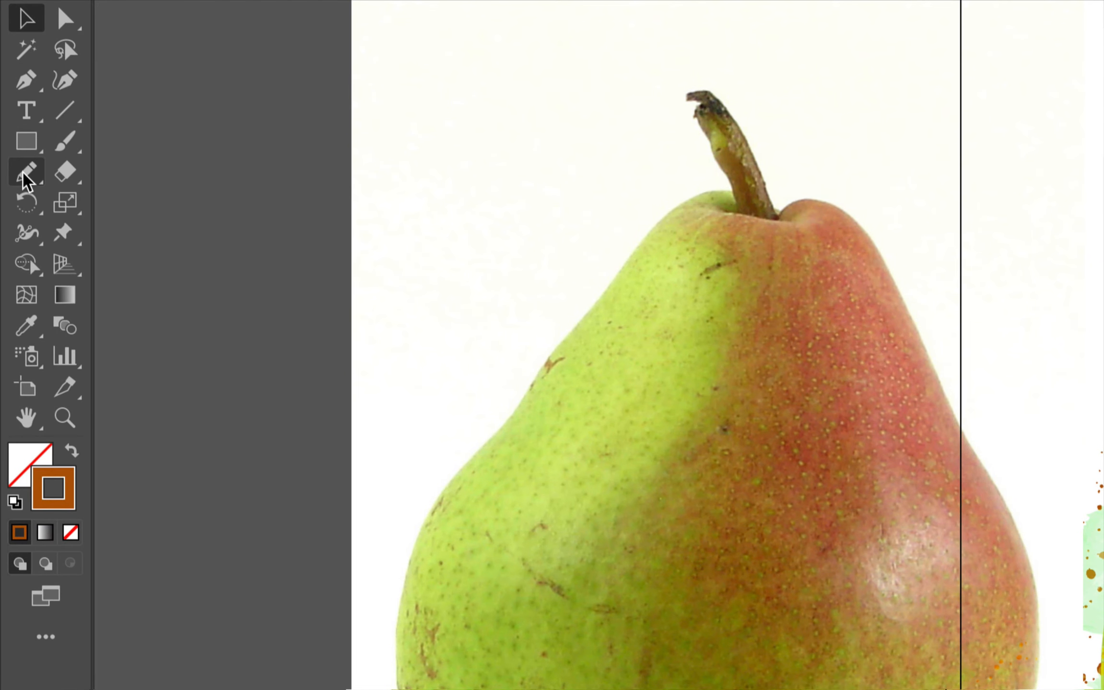
pyautogui.click(20, 173)
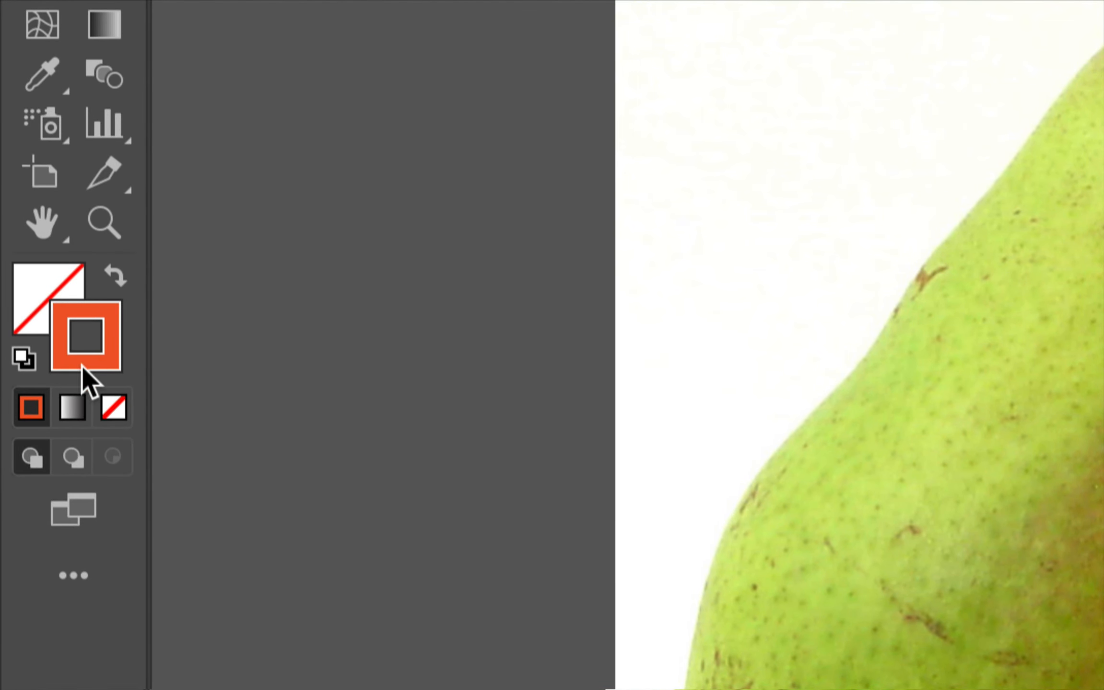
pyautogui.click(24, 360)
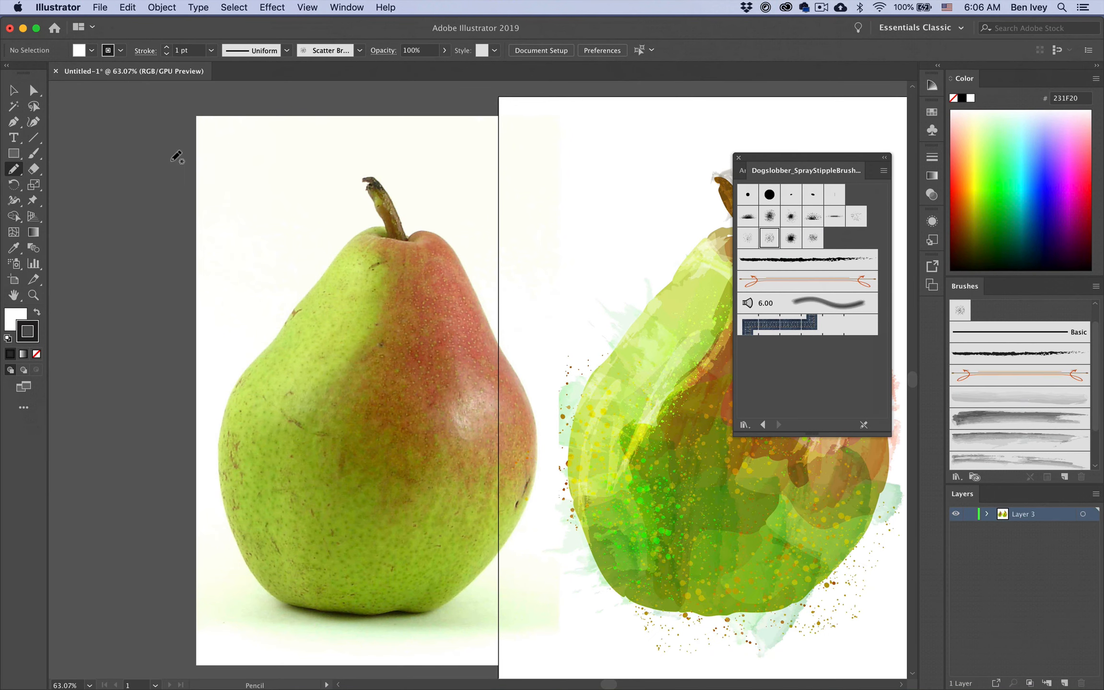
pyautogui.moveTo(156, 198); pyautogui.dragTo(125, 375)
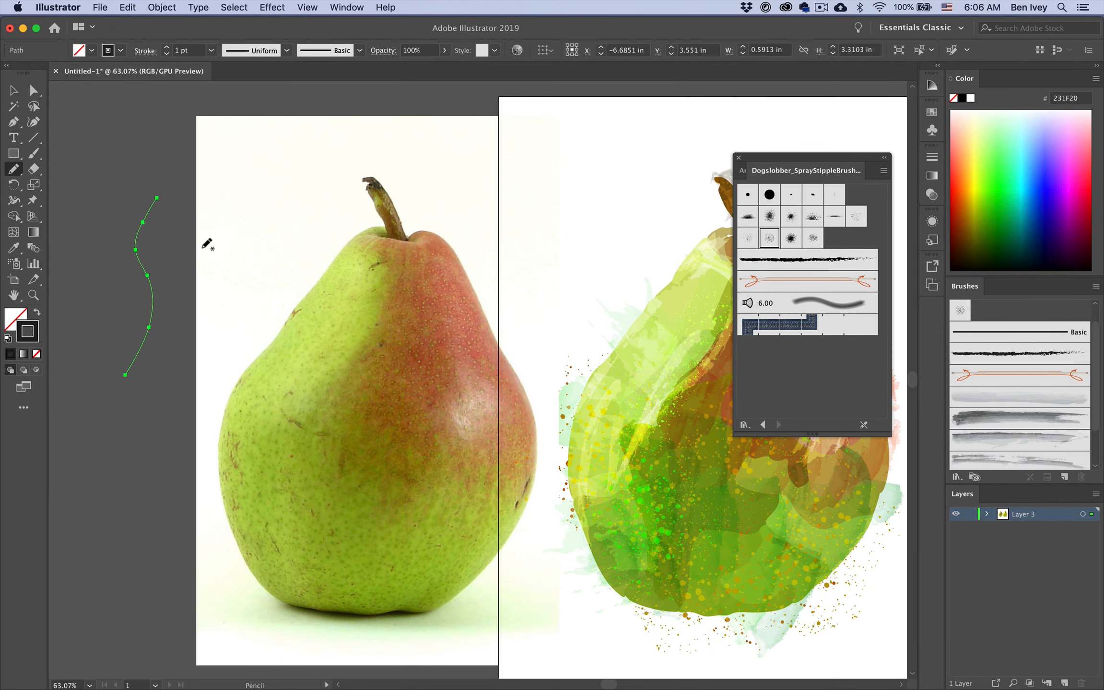
pyautogui.keyDown('super'); pyautogui.click(200, 289); pyautogui.keyUp('super')
pyautogui.keyDown('super'); pyautogui.click(177, 313); pyautogui.keyUp('super')
pyautogui.press('super+z')
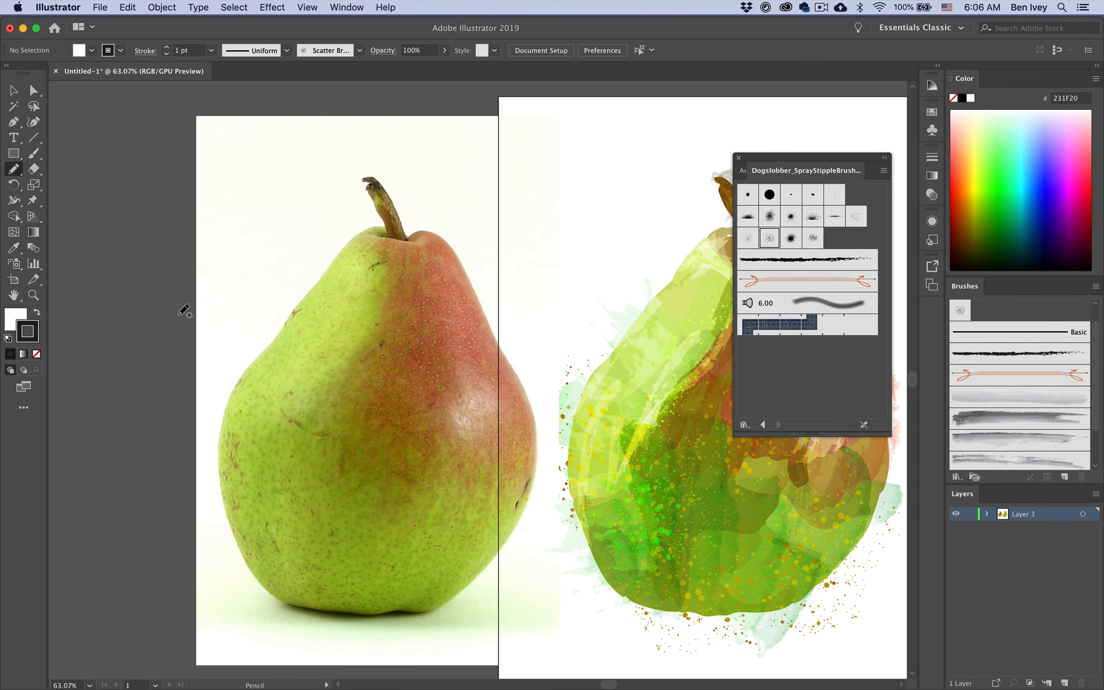
# - Trace the photo pear's left contour with the Pencil tool from the stem base down to its widest point
pyautogui.scroll(5, 328, 257)
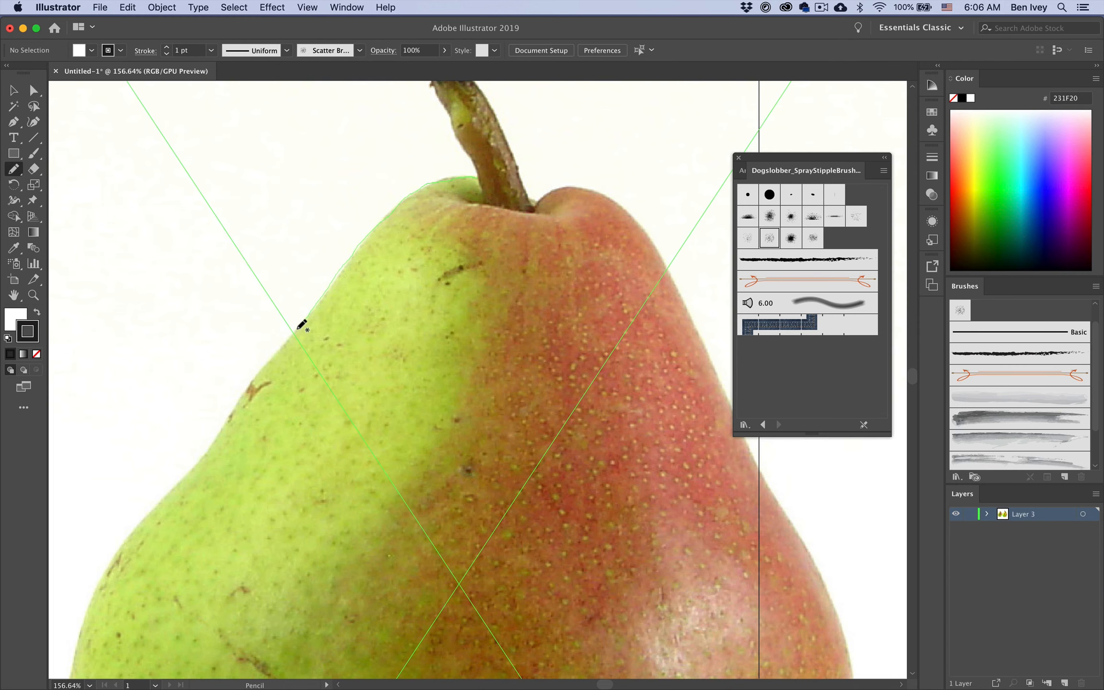
pyautogui.moveTo(273, 363)
pyautogui.mouseDown()
pyautogui.moveTo(252, 377)
pyautogui.moveTo(354, 313)
pyautogui.moveTo(320, 347)
pyautogui.mouseUp()
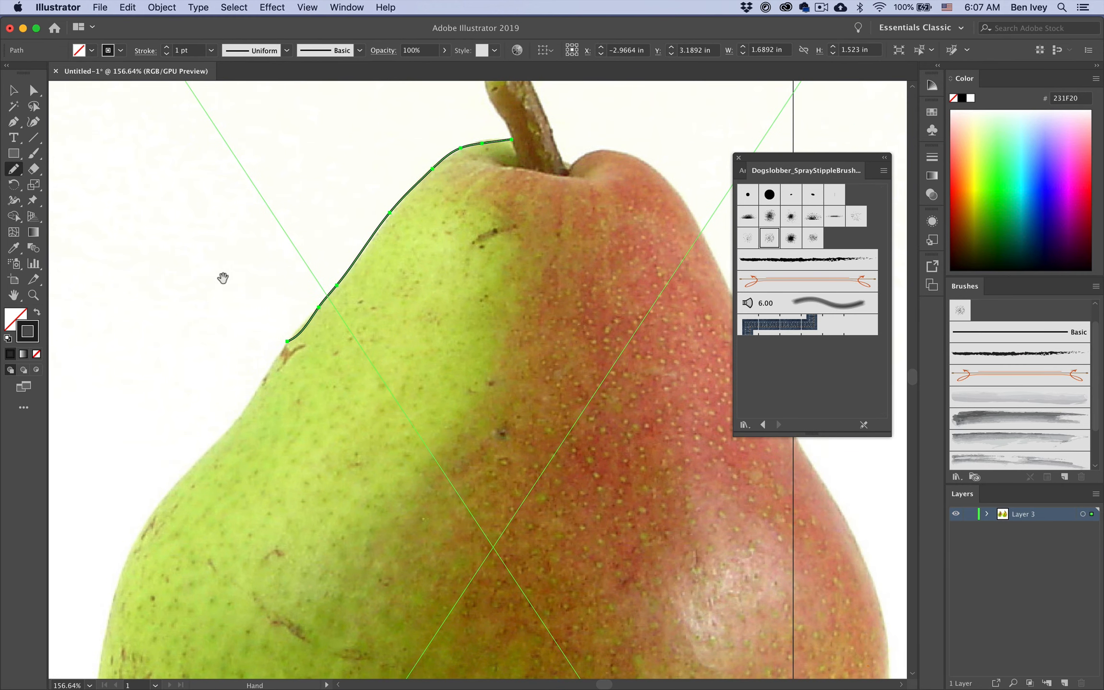
pyautogui.moveTo(227, 282); pyautogui.dragTo(376, 232)
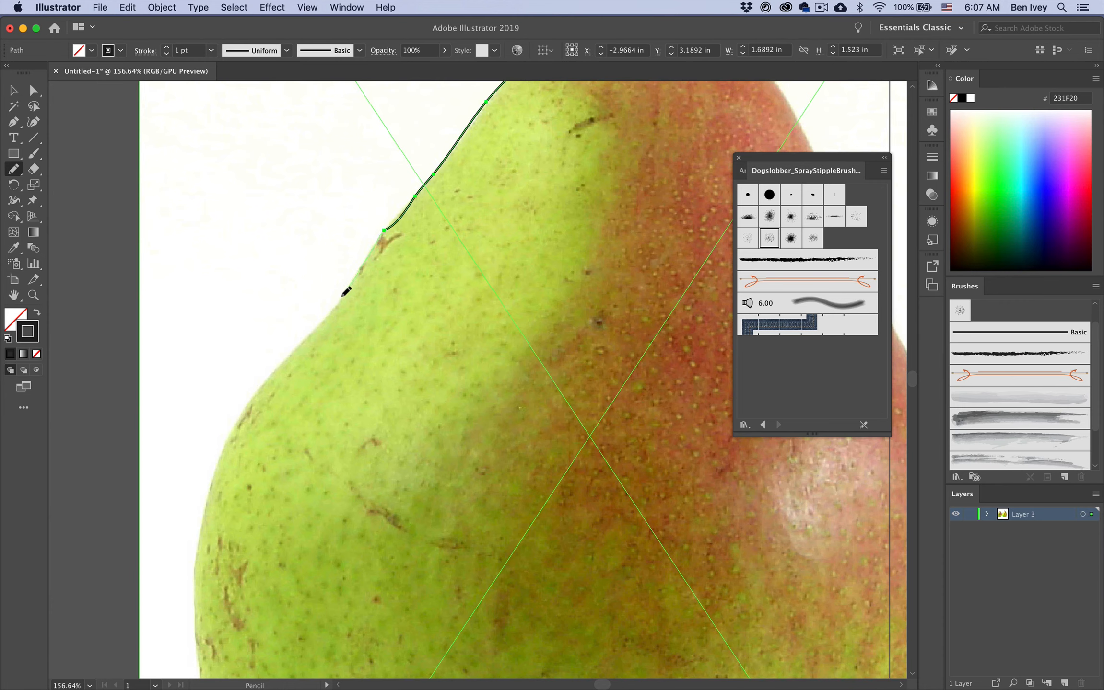
pyautogui.moveTo(270, 383); pyautogui.dragTo(274, 377)
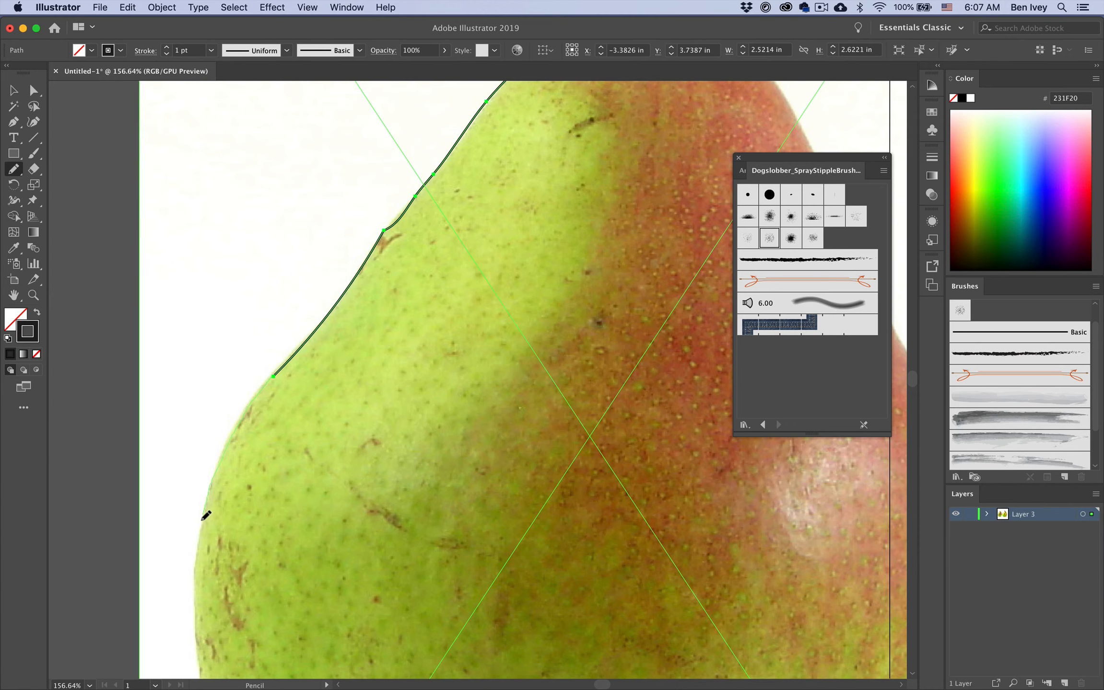
pyautogui.moveTo(201, 553); pyautogui.dragTo(198, 577)
# - Continue the pencil outline down the photo pear's lower-left side and along its bottom edge
pyautogui.scroll(-10, 199, 576)
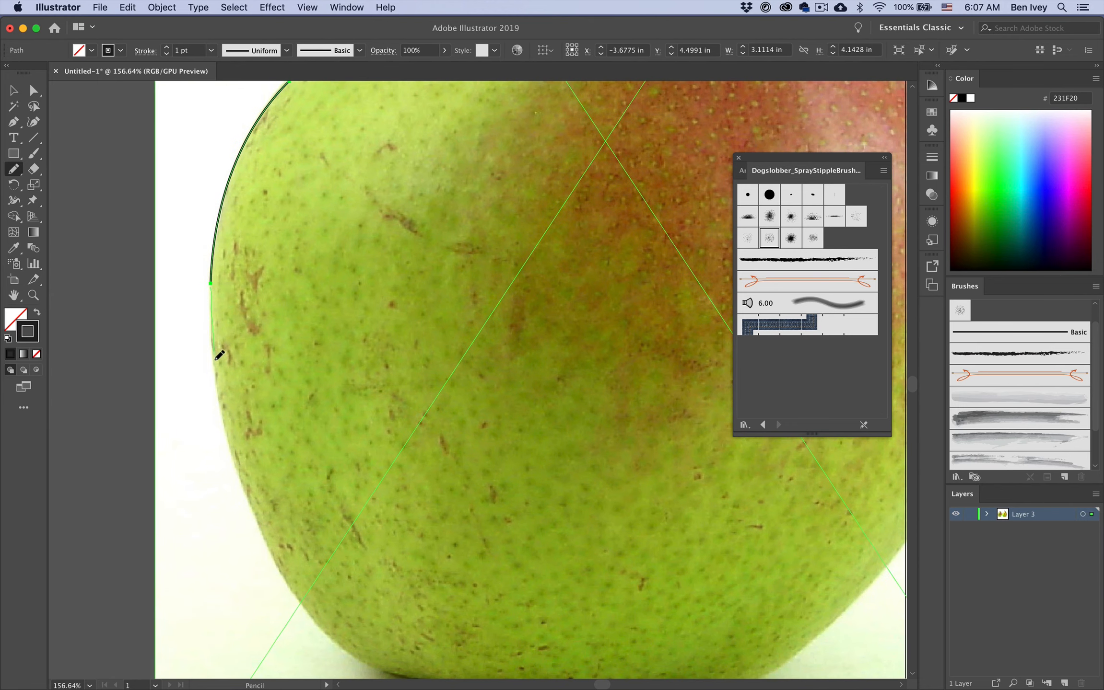
pyautogui.moveTo(227, 440); pyautogui.dragTo(274, 571)
pyautogui.scroll(-5, 311, 535)
pyautogui.hscroll(3, 311, 534)
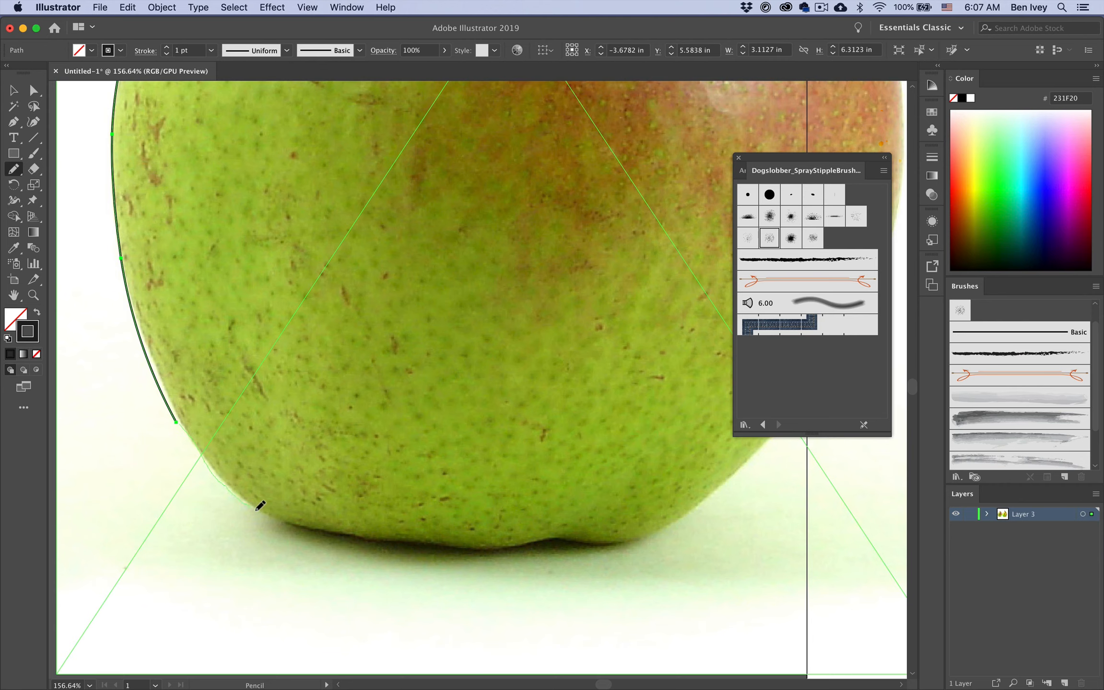
pyautogui.moveTo(289, 526)
pyautogui.mouseDown()
pyautogui.moveTo(435, 546)
pyautogui.moveTo(540, 532)
pyautogui.moveTo(629, 534)
pyautogui.mouseUp()
# - Extend the pencil outline from the photo pear's bottom up its lower-right side past the widest point
pyautogui.hscroll(5, 599, 456)
pyautogui.scroll(-1, 599, 456)
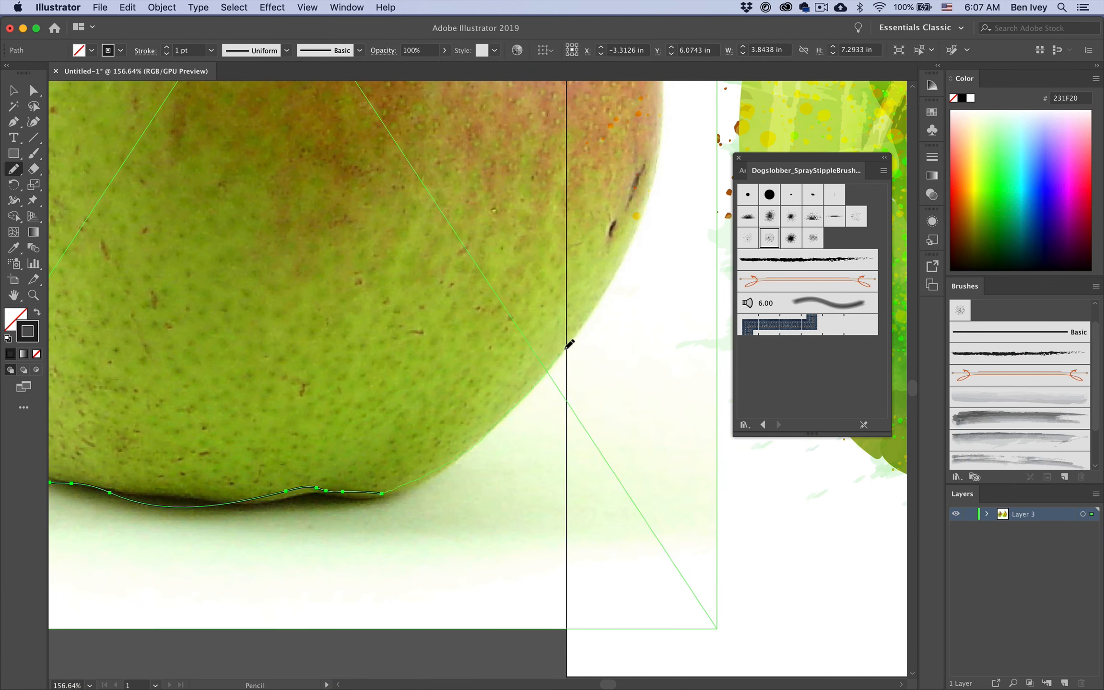
pyautogui.moveTo(595, 306); pyautogui.dragTo(597, 303)
pyautogui.scroll(3, 594, 263)
pyautogui.hscroll(3, 594, 263)
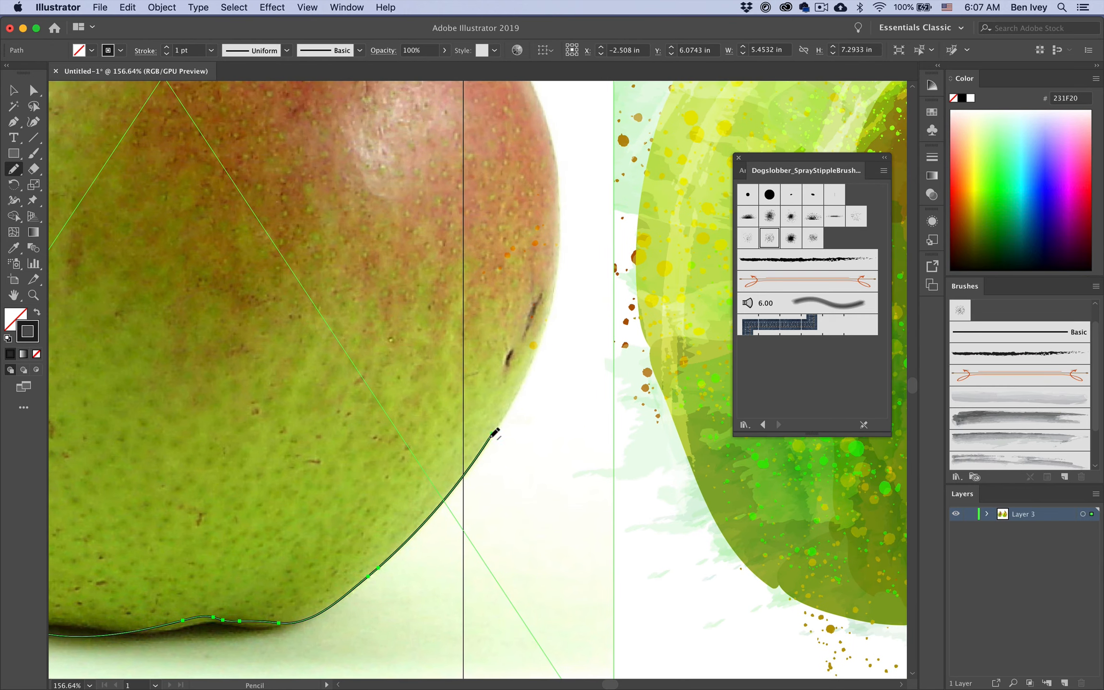
pyautogui.moveTo(551, 308)
pyautogui.mouseDown()
pyautogui.moveTo(563, 236)
pyautogui.moveTo(552, 147)
pyautogui.mouseUp()
# - Trace the photo pear's upper-right side and the stem, closing the pencil outline at its starting point
pyautogui.moveTo(516, 204); pyautogui.dragTo(489, 464)
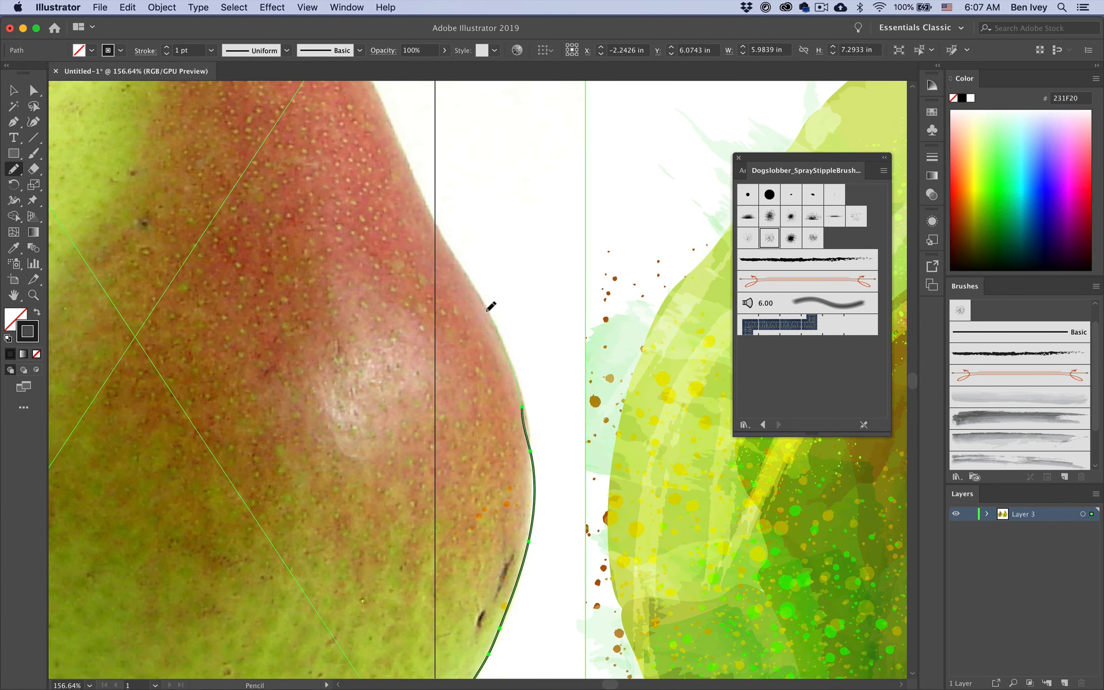
pyautogui.moveTo(419, 185); pyautogui.dragTo(467, 429)
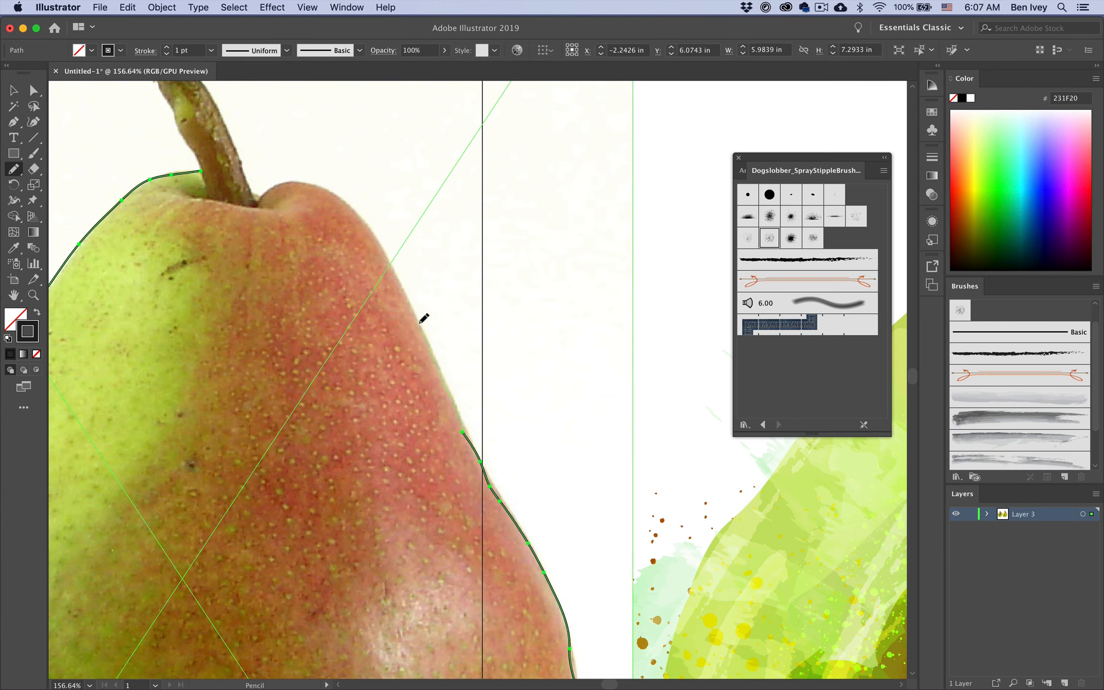
pyautogui.moveTo(366, 218); pyautogui.dragTo(366, 218)
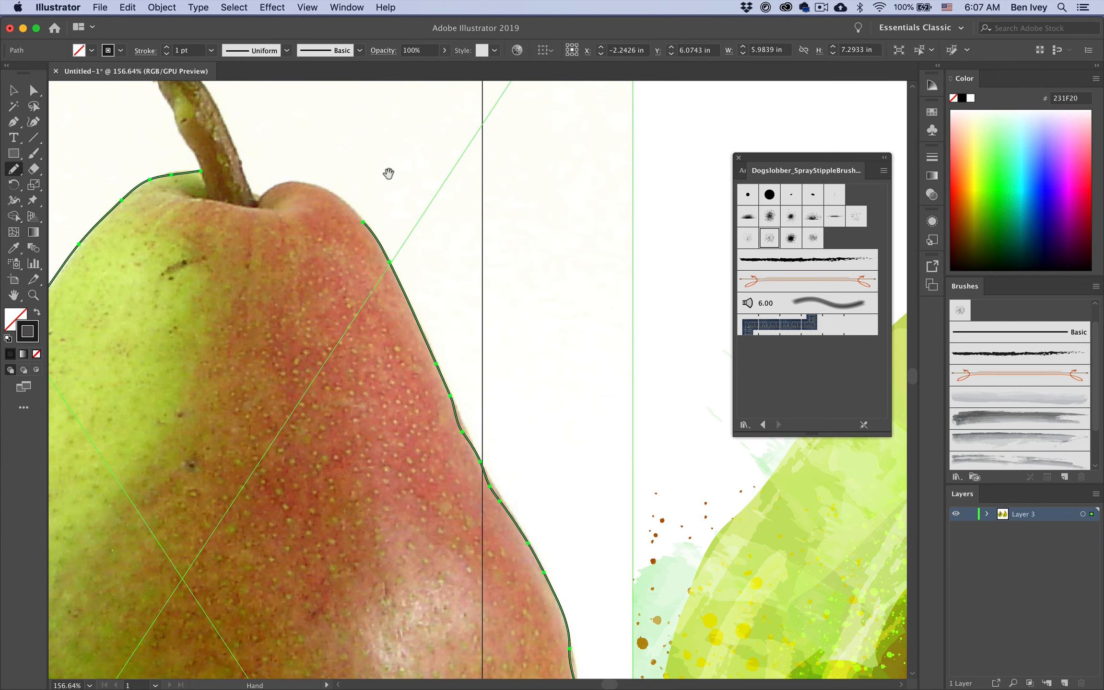
pyautogui.moveTo(387, 173)
pyautogui.mouseDown()
pyautogui.moveTo(486, 281)
pyautogui.moveTo(451, 316)
pyautogui.moveTo(412, 291)
pyautogui.moveTo(351, 294)
pyautogui.moveTo(304, 190)
pyautogui.moveTo(279, 163)
pyautogui.moveTo(251, 163)
pyautogui.moveTo(269, 173)
pyautogui.moveTo(256, 190)
pyautogui.moveTo(303, 277)
pyautogui.mouseUp()
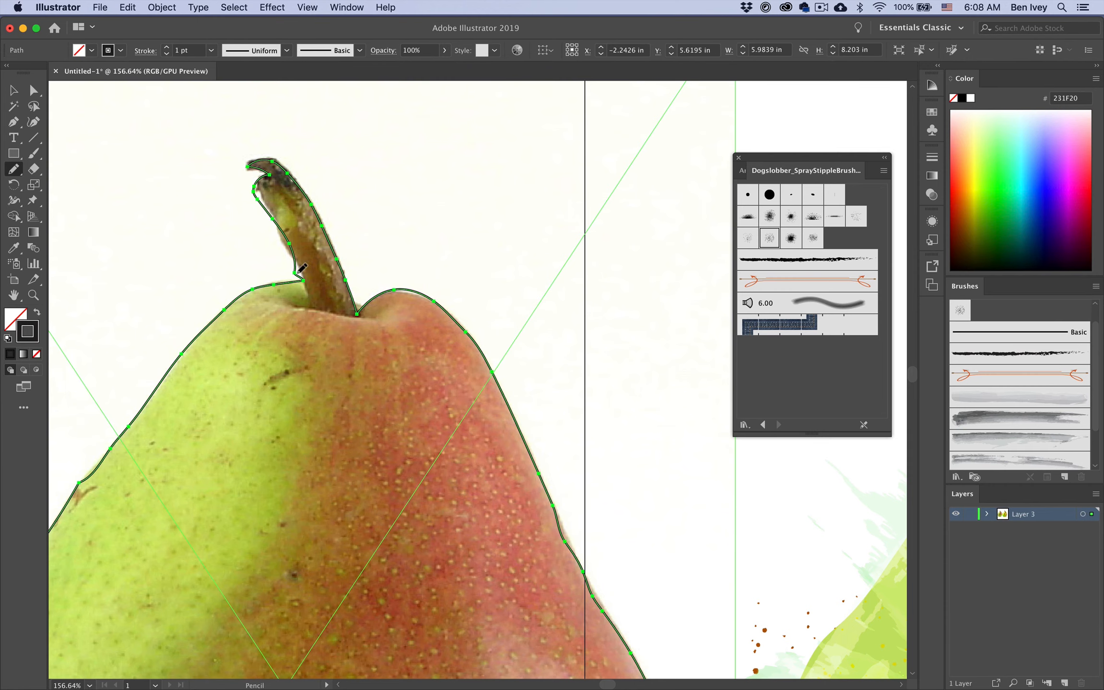
# - Swap the traced outline's fill and stroke to make the pear a solid black silhouette without a stroke
pyautogui.press('super')
pyautogui.press('super+0')
pyautogui.hscroll(-6, 342, 292)
pyautogui.scroll(-1, 341, 292)
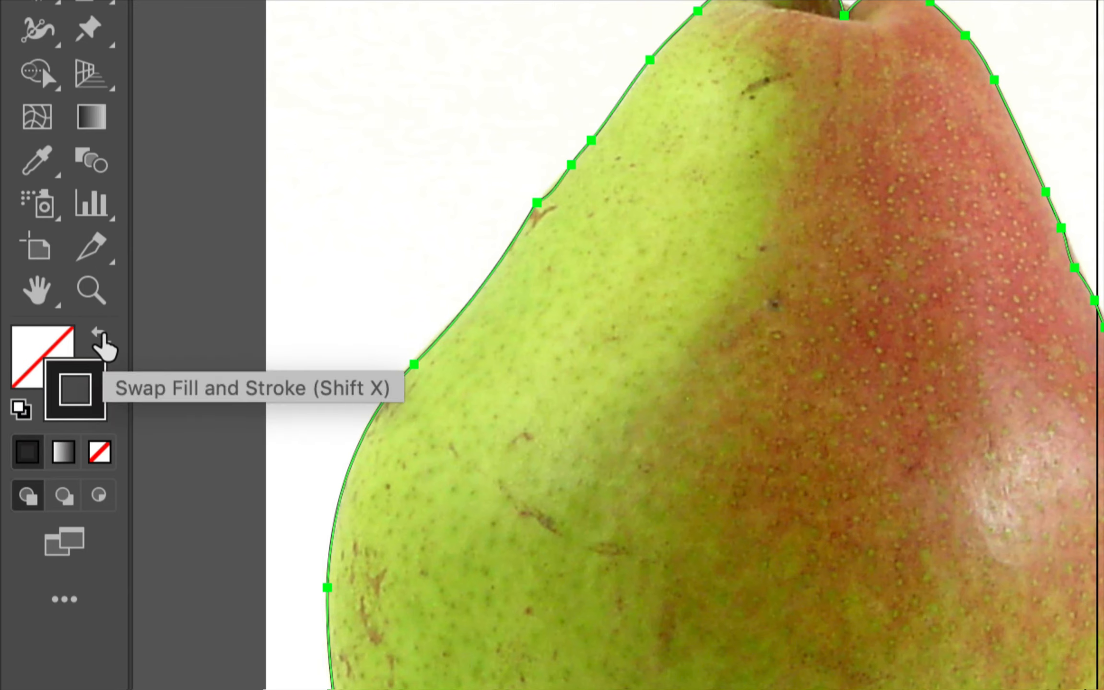
pyautogui.click(102, 347)
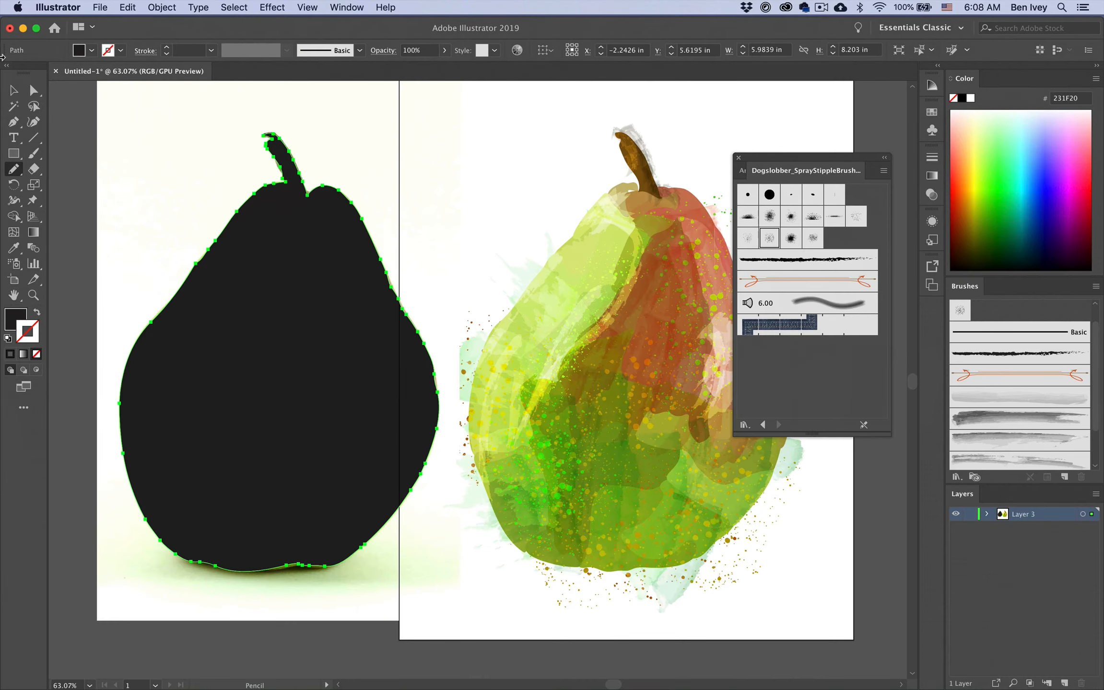
# - Select the black pear silhouette with the Selection tool and move it from the photo onto the painted pear
pyautogui.press('v')
pyautogui.click(130, 127)
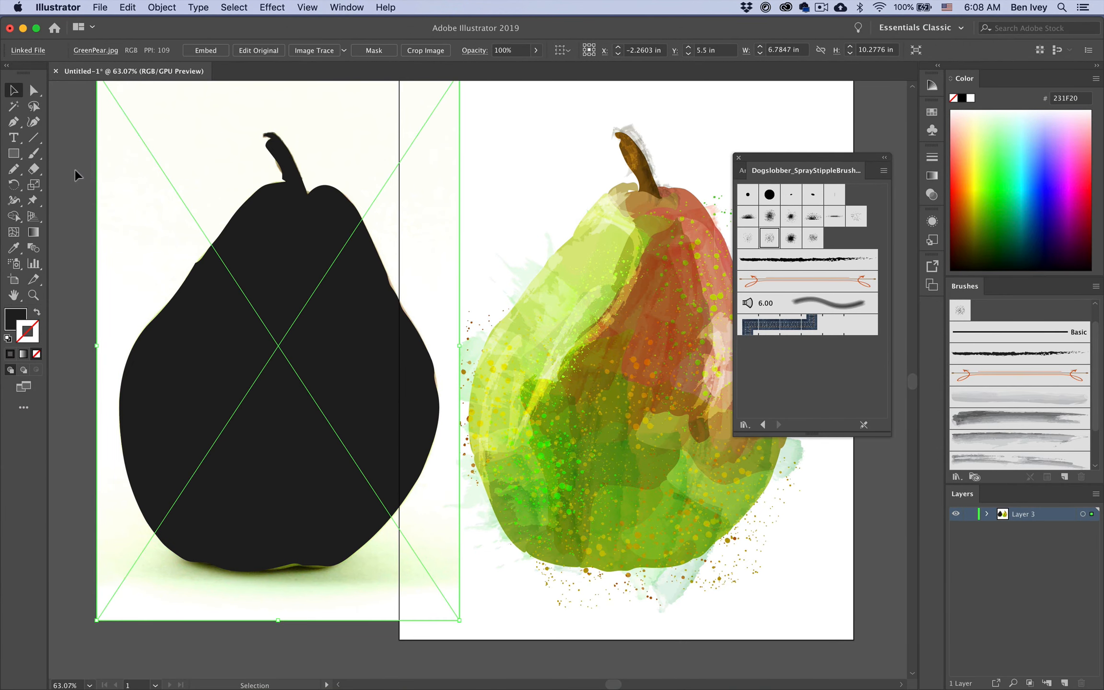
pyautogui.click(74, 169)
pyautogui.click(211, 286)
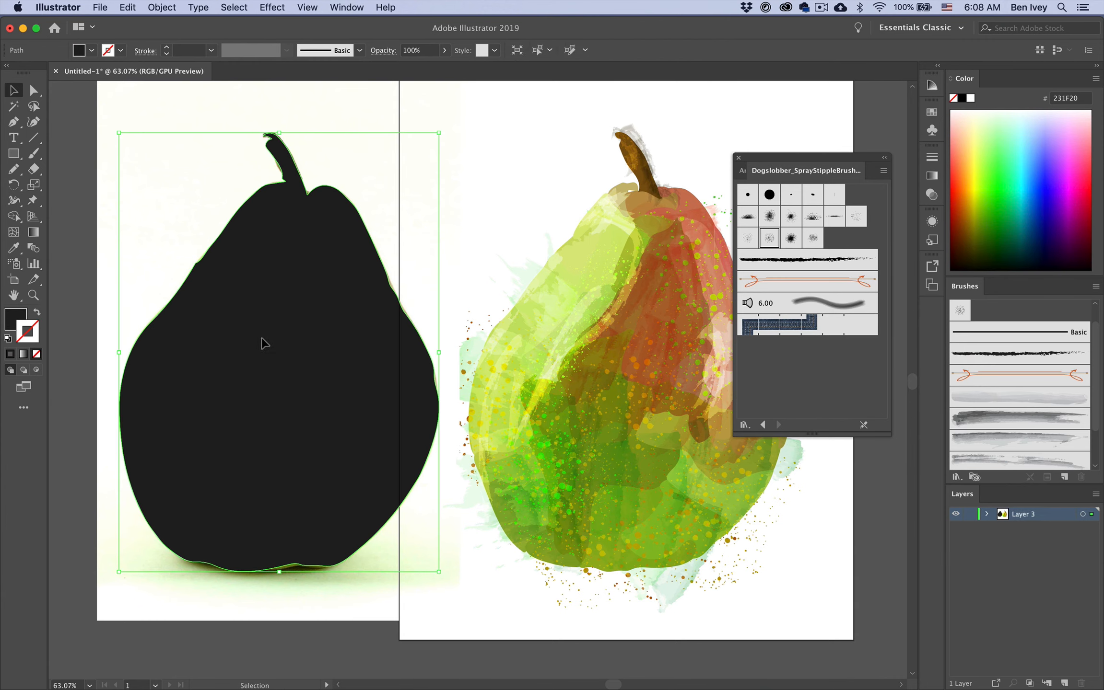
pyautogui.moveTo(247, 364)
pyautogui.mouseDown()
pyautogui.moveTo(510, 379)
pyautogui.moveTo(573, 373)
pyautogui.moveTo(588, 354)
pyautogui.mouseUp()
pyautogui.hscroll(5, 589, 355)
pyautogui.scroll(-1, 589, 355)
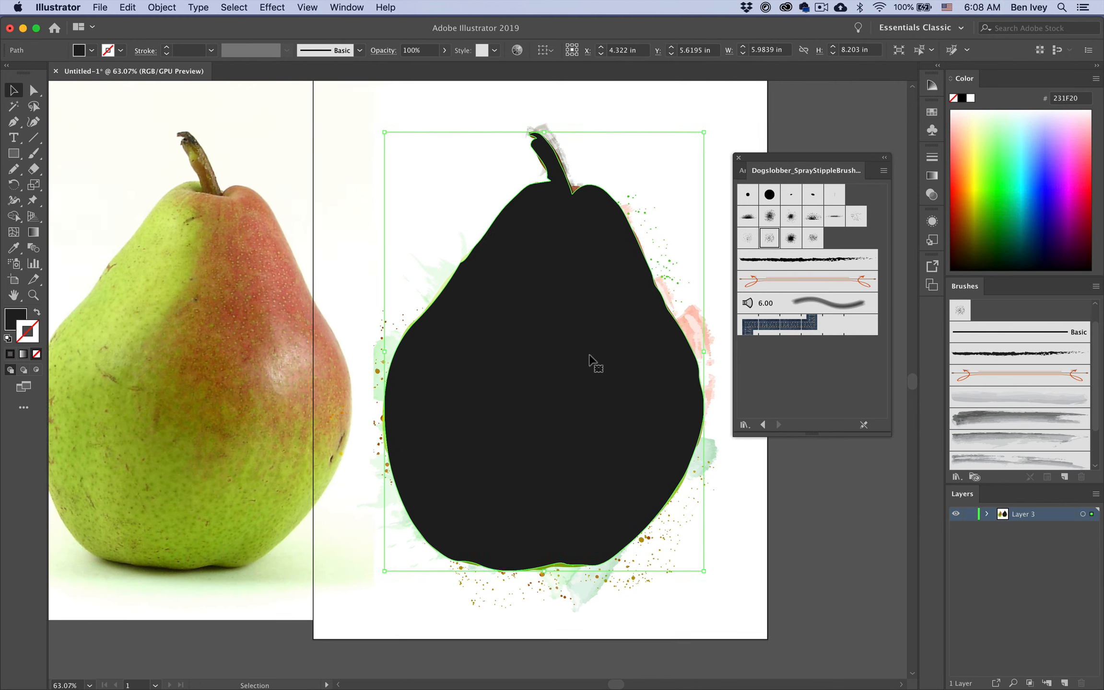
# - Fine-tune the silhouette's position in small nudges so that it covers the painted pear, and deselect it
pyautogui.moveTo(525, 283)
pyautogui.mouseDown()
pyautogui.moveTo(566, 291)
pyautogui.moveTo(565, 306)
pyautogui.mouseUp()
pyautogui.moveTo(533, 247); pyautogui.dragTo(499, 229)
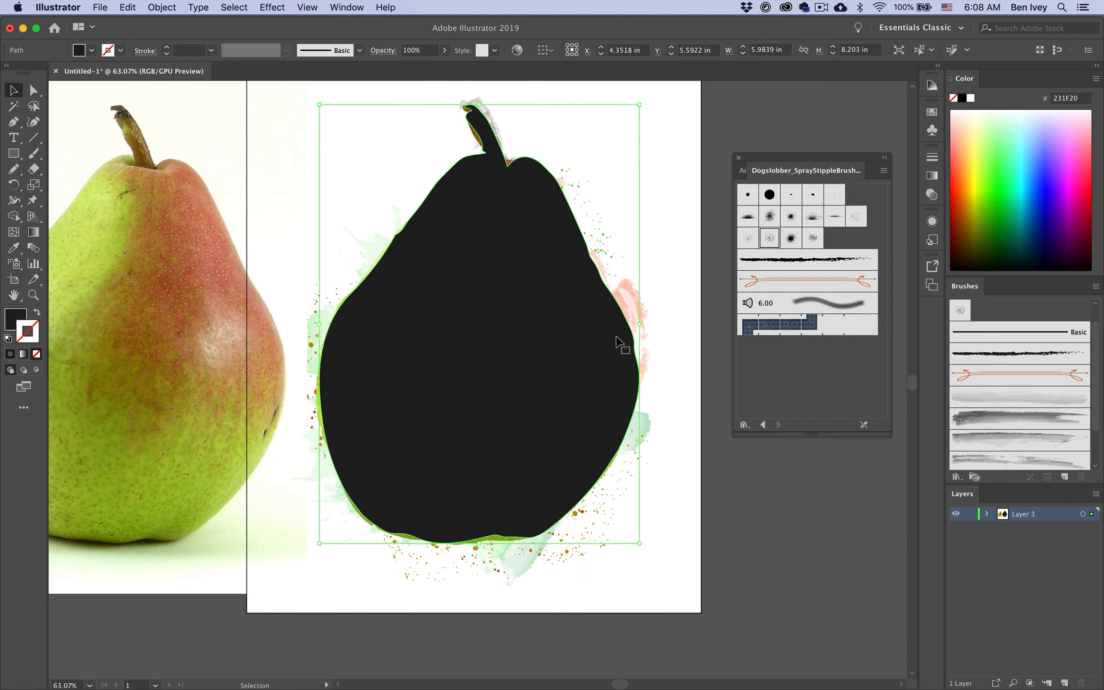
pyautogui.press('Left')
pyautogui.press('Left')
pyautogui.press('Left')
pyautogui.press('Down')
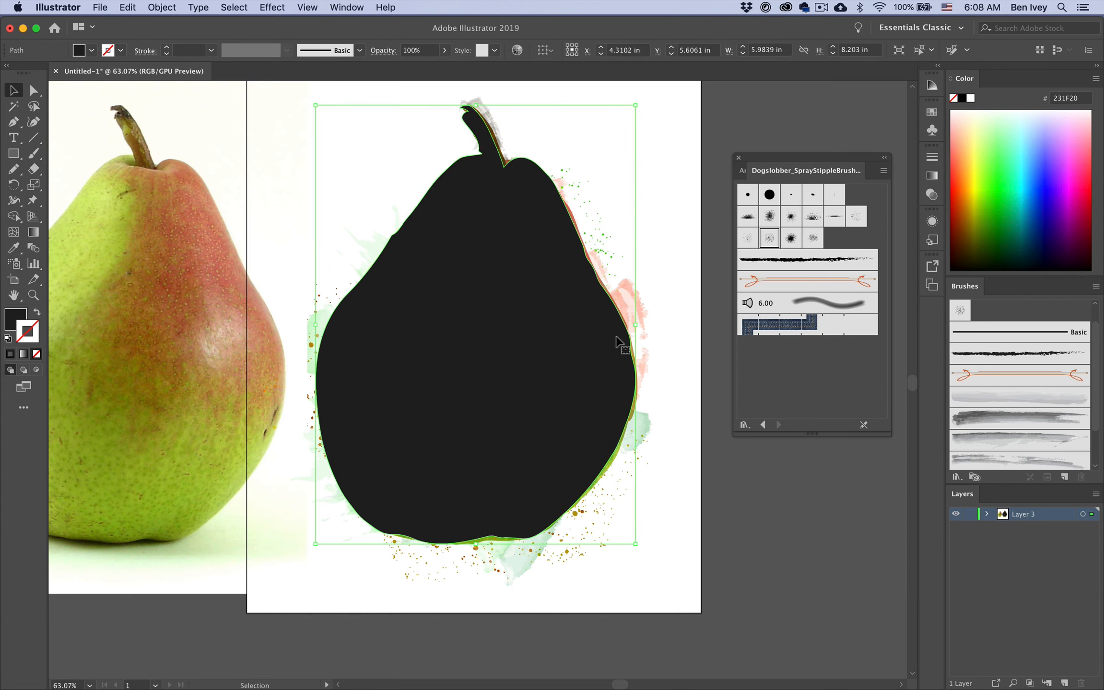
pyautogui.press('Right')
pyautogui.press('Right')
pyautogui.press('Right')
pyautogui.click(745, 491)
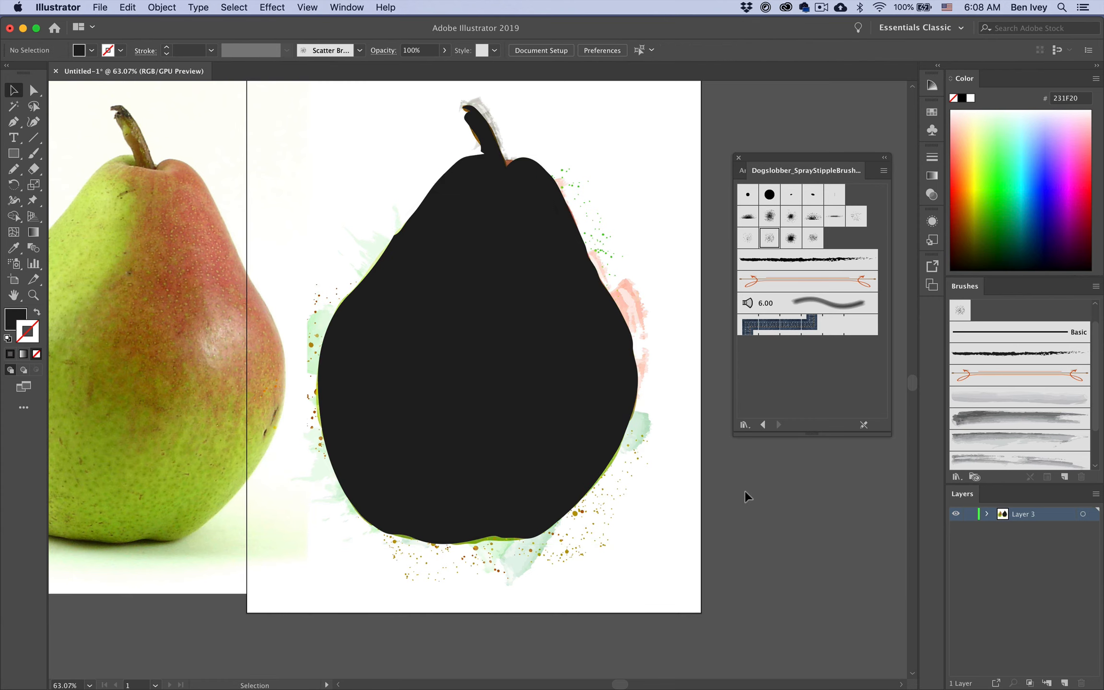
# - Select the linked GreenPear.jpg reference photo and delete it from the document
pyautogui.scroll(-1, 647, 424)
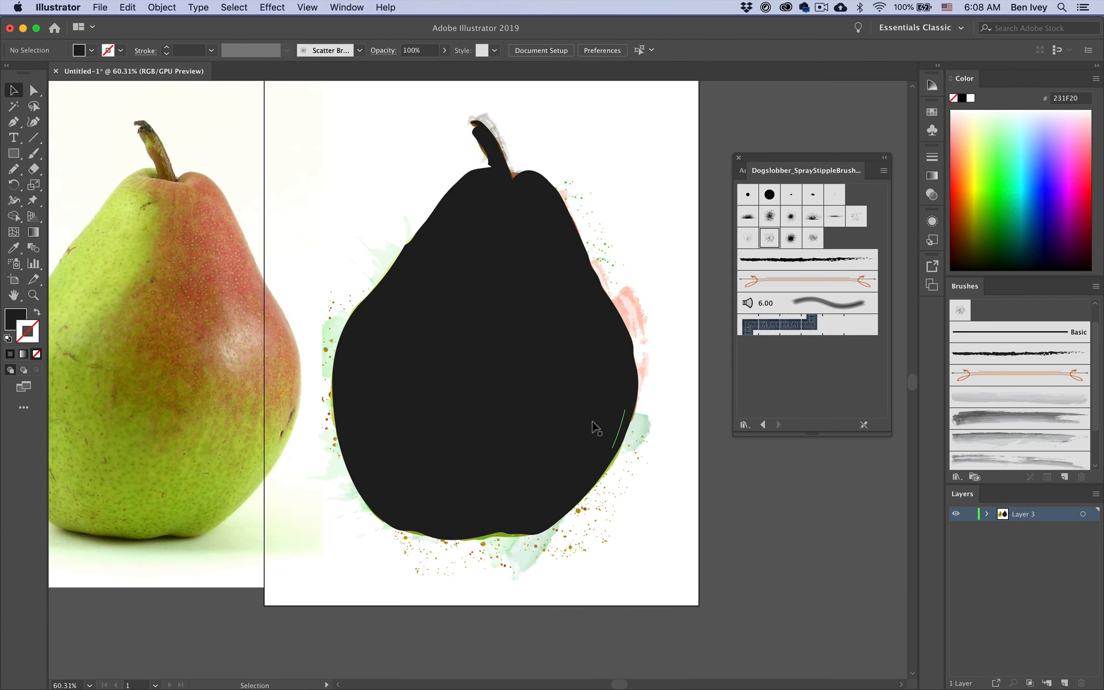
pyautogui.click(165, 320)
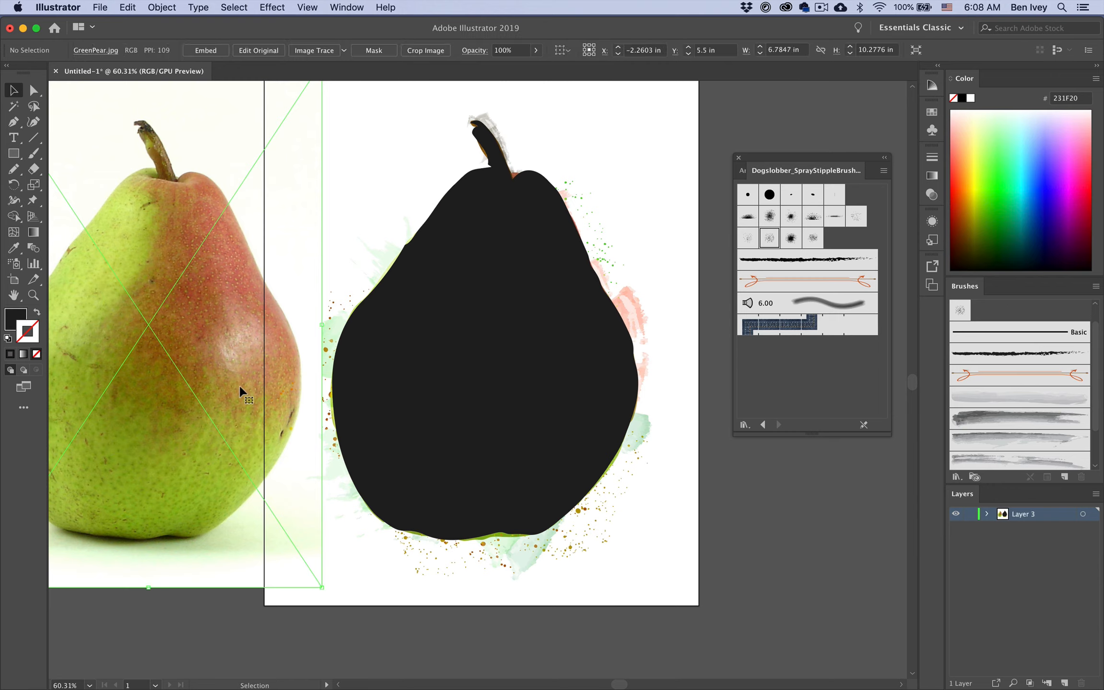
pyautogui.press('Delete')
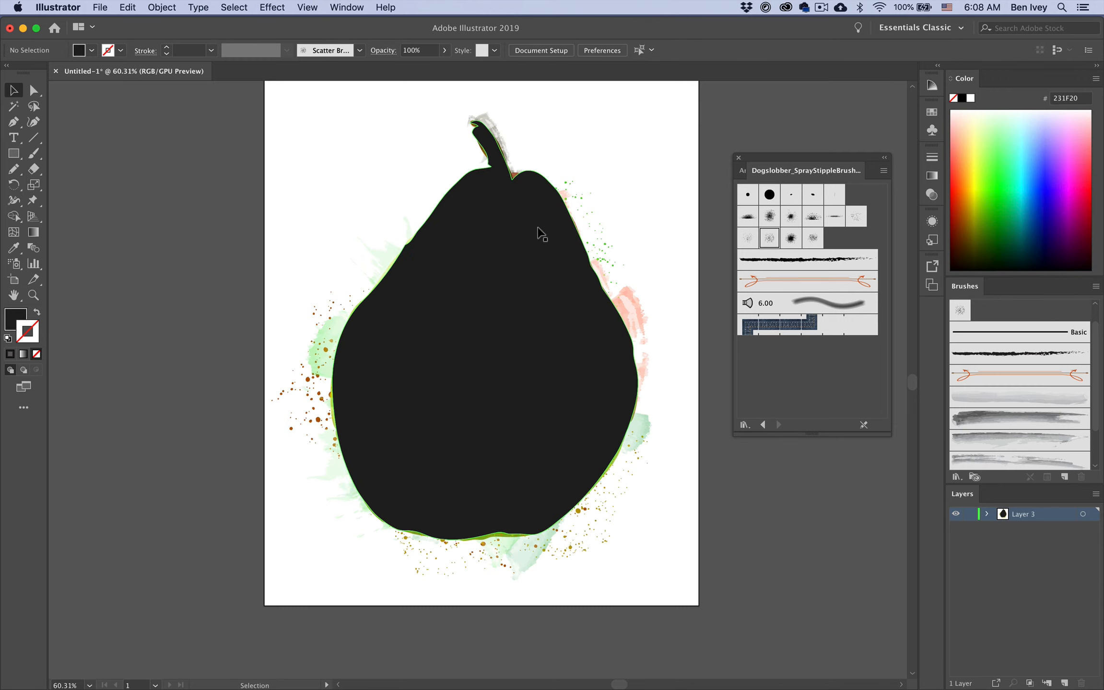
# - Select the silhouette and all the painted artwork, make a clipping mask from them, and deselect the result
pyautogui.scroll(2, 346, 150)
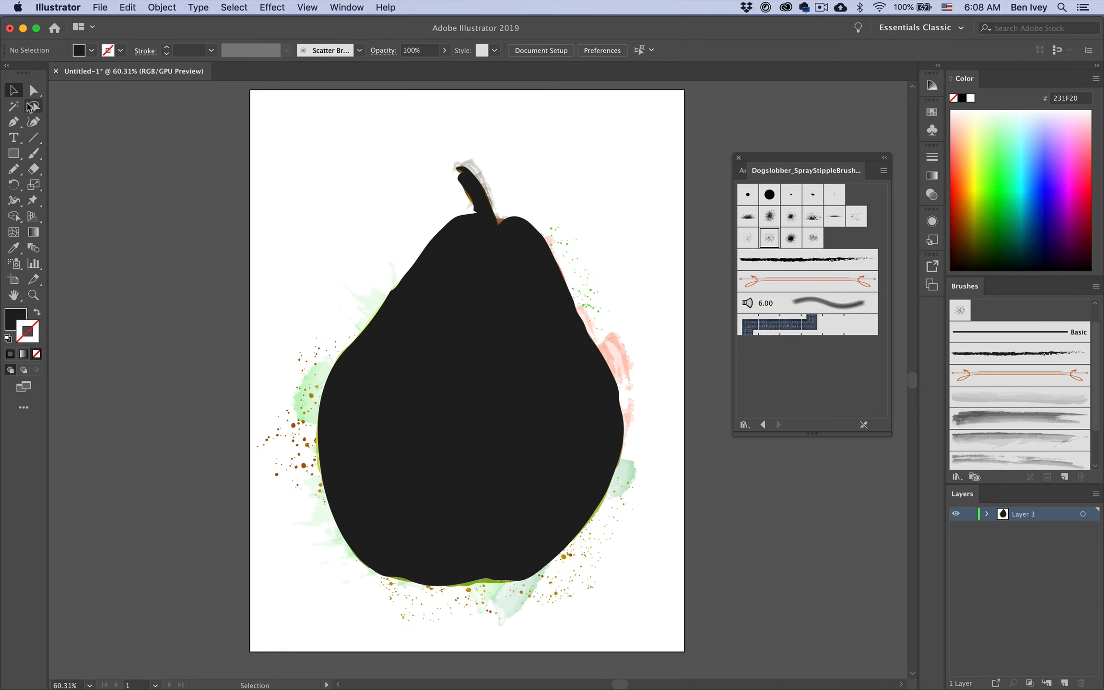
pyautogui.moveTo(202, 108); pyautogui.dragTo(704, 639)
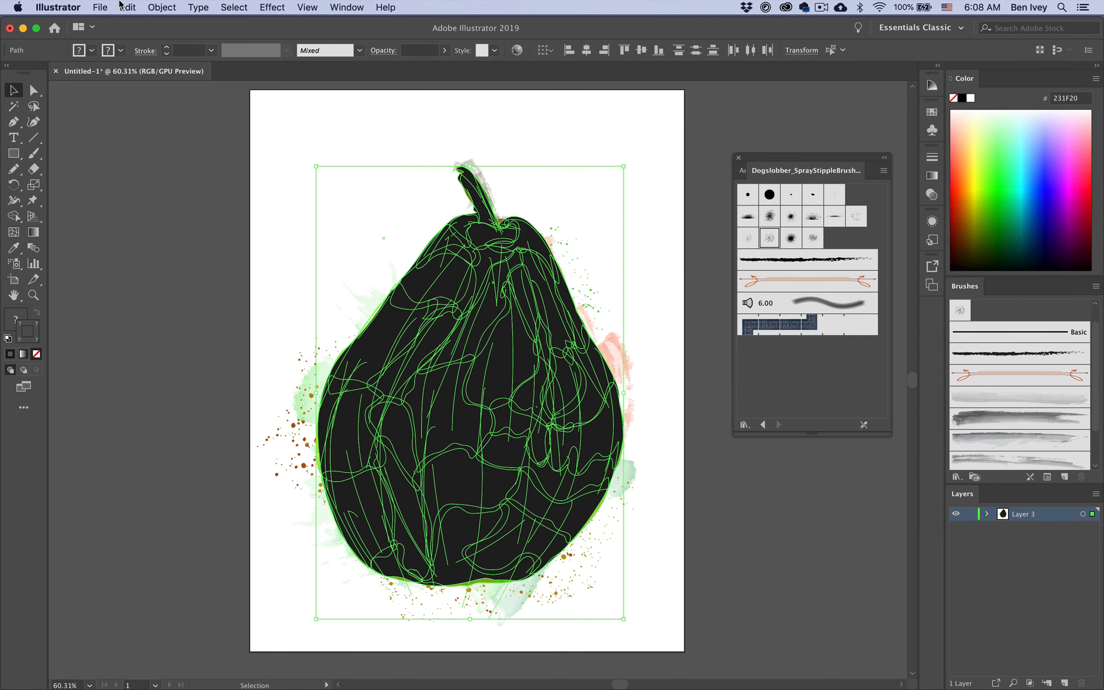
pyautogui.click(162, 7)
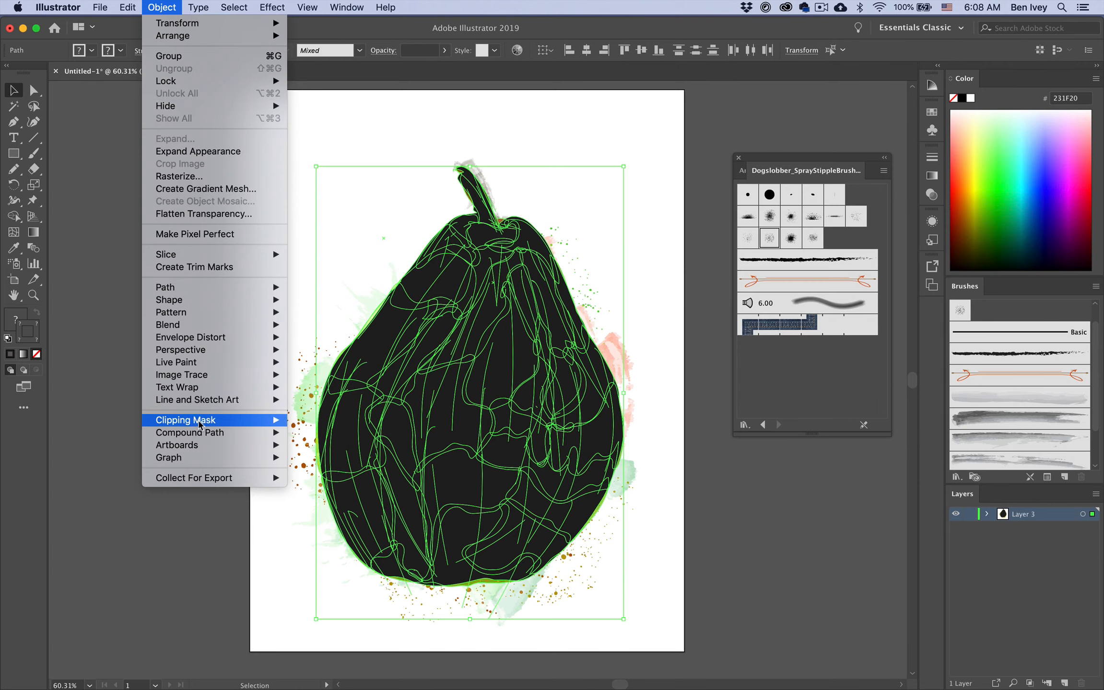
pyautogui.moveTo(197, 423)
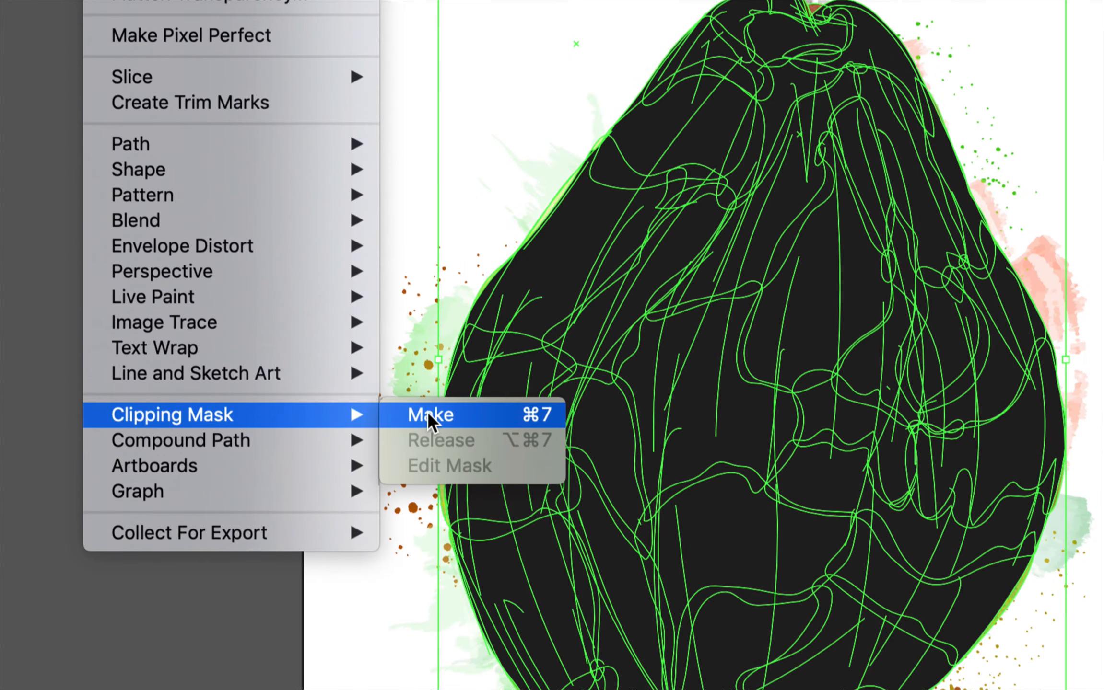
pyautogui.click(439, 417)
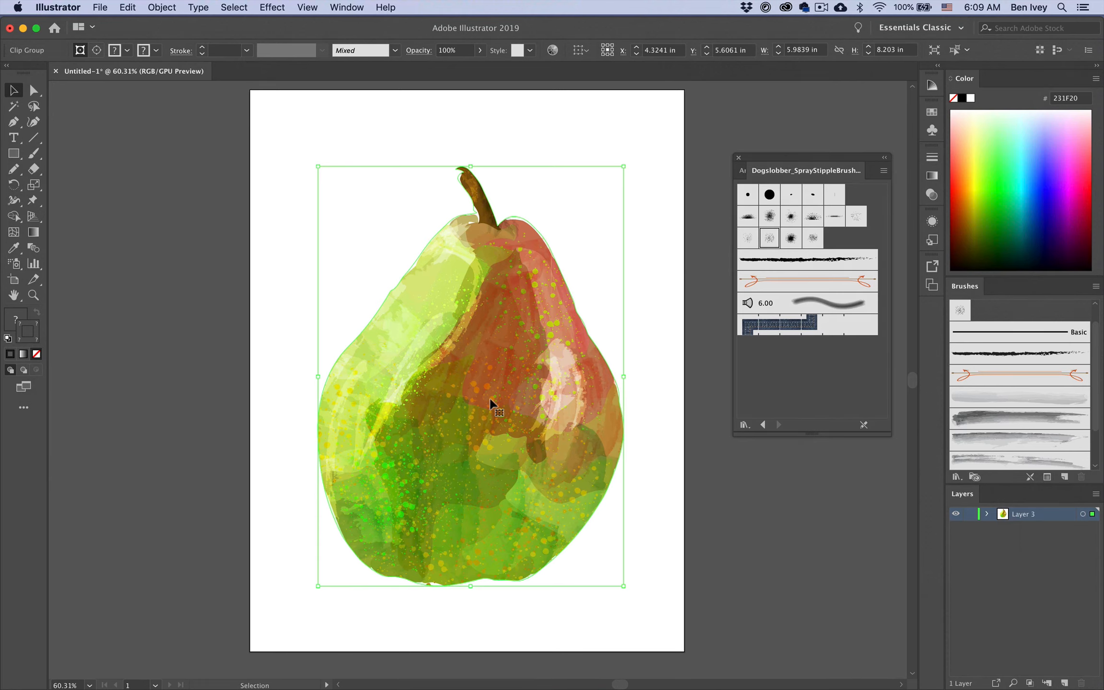
pyautogui.click(649, 504)
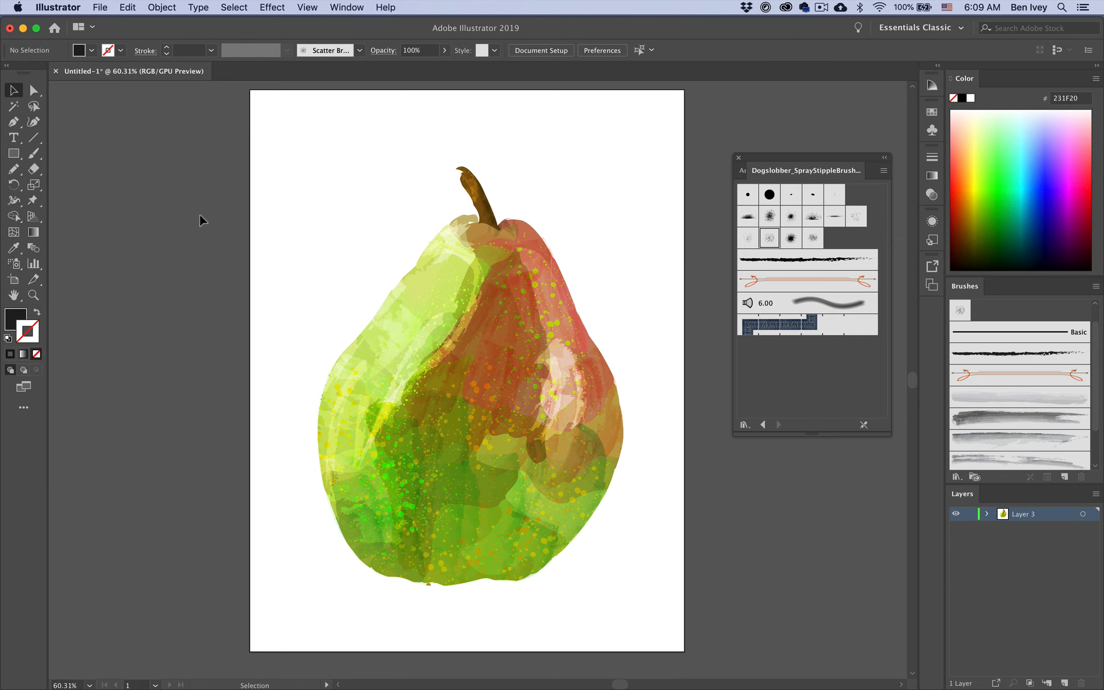
# - Save the document in the Fruit Painting folder as an Illustrator CC file named with the author's surname plus "Fruit Painting"
pyautogui.click(106, 6)
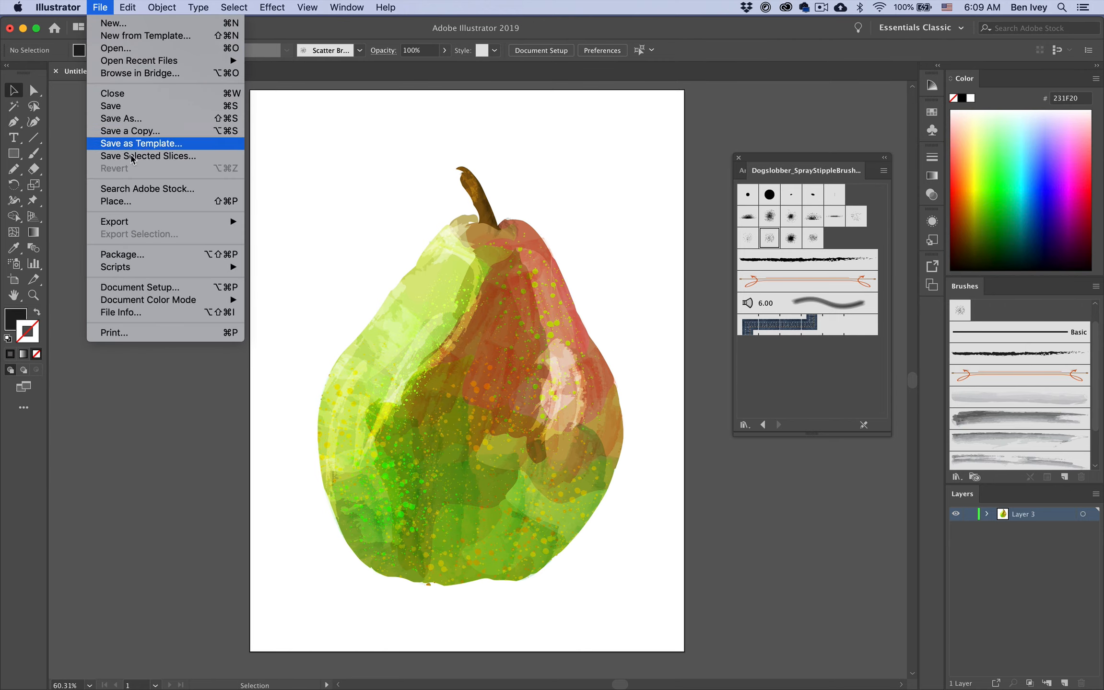
pyautogui.click(149, 126)
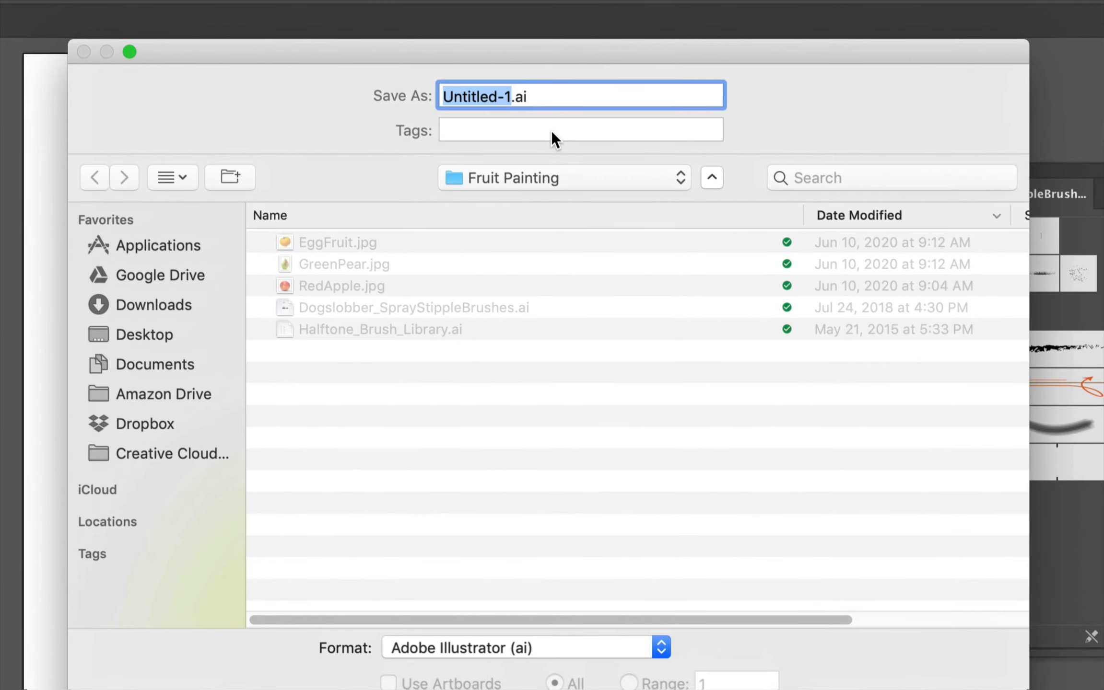
pyautogui.write('Ivey Feui')
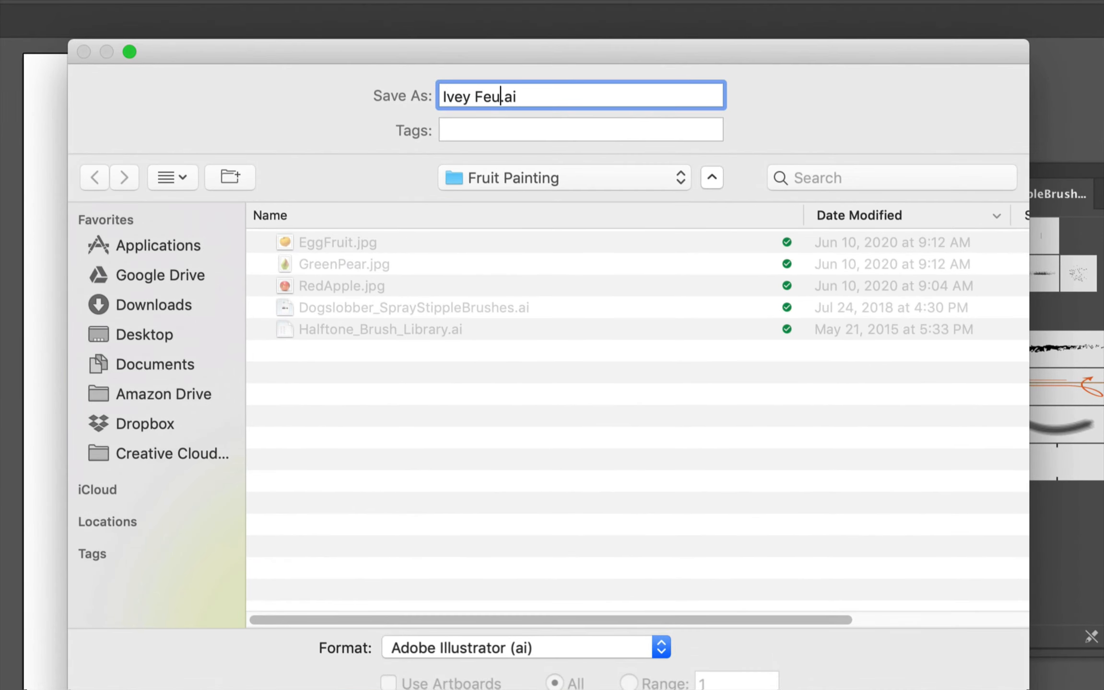
pyautogui.press('BackSpace')
pyautogui.press('BackSpace')
pyautogui.press('BackSpace')
pyautogui.write('ruit Painting')
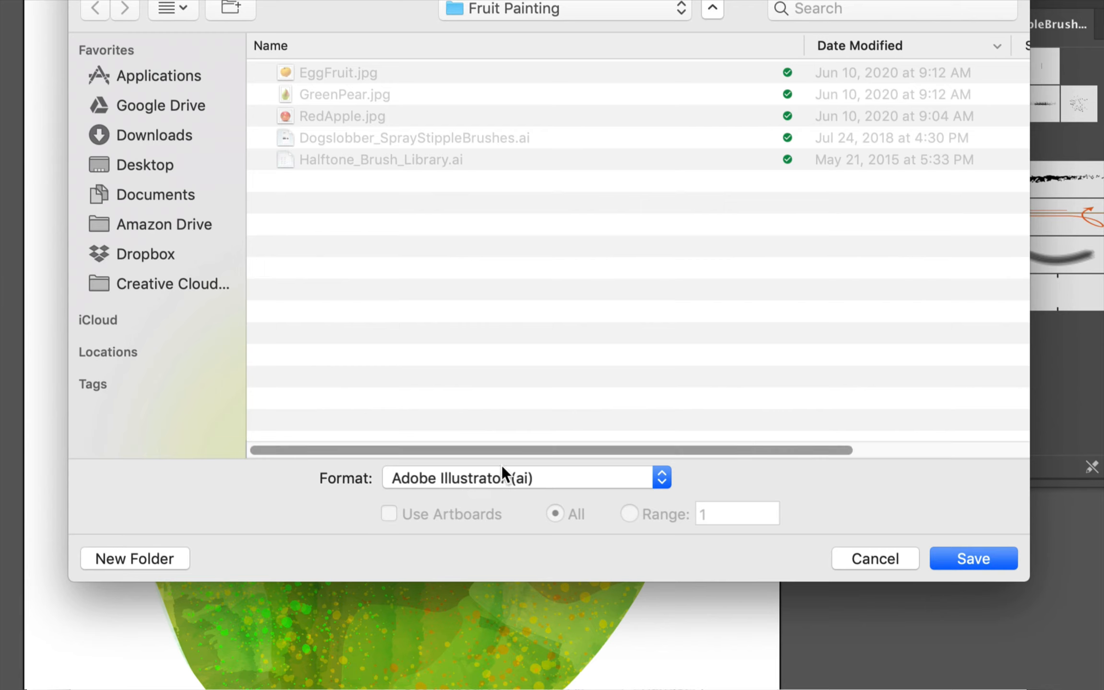
pyautogui.click(988, 556)
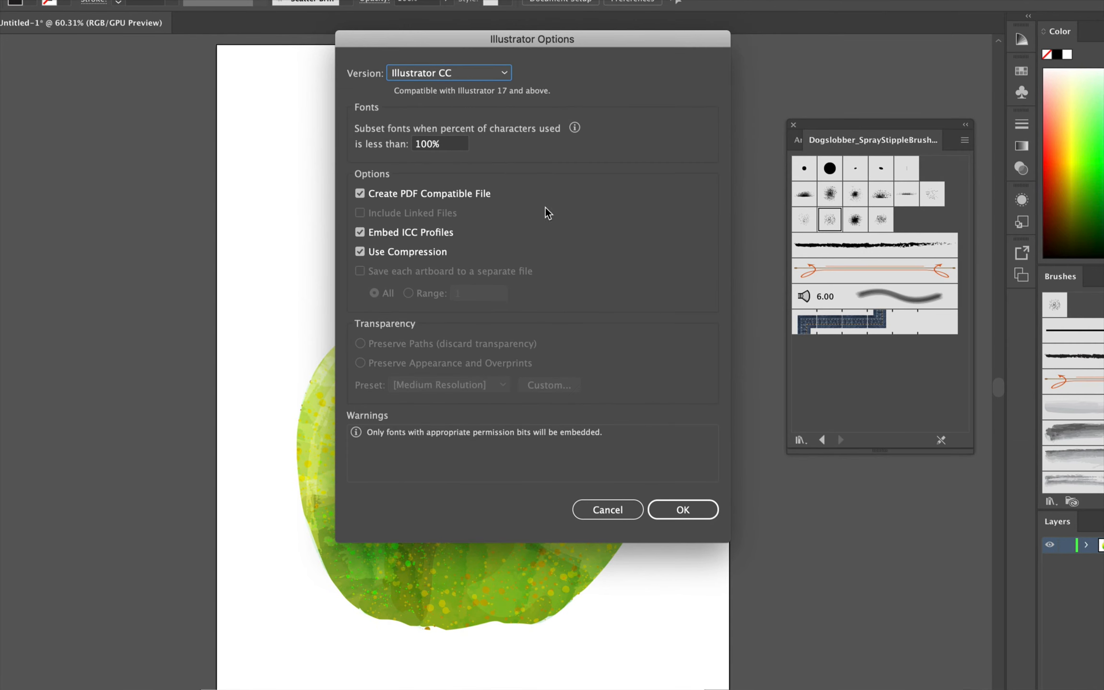
pyautogui.click(690, 518)
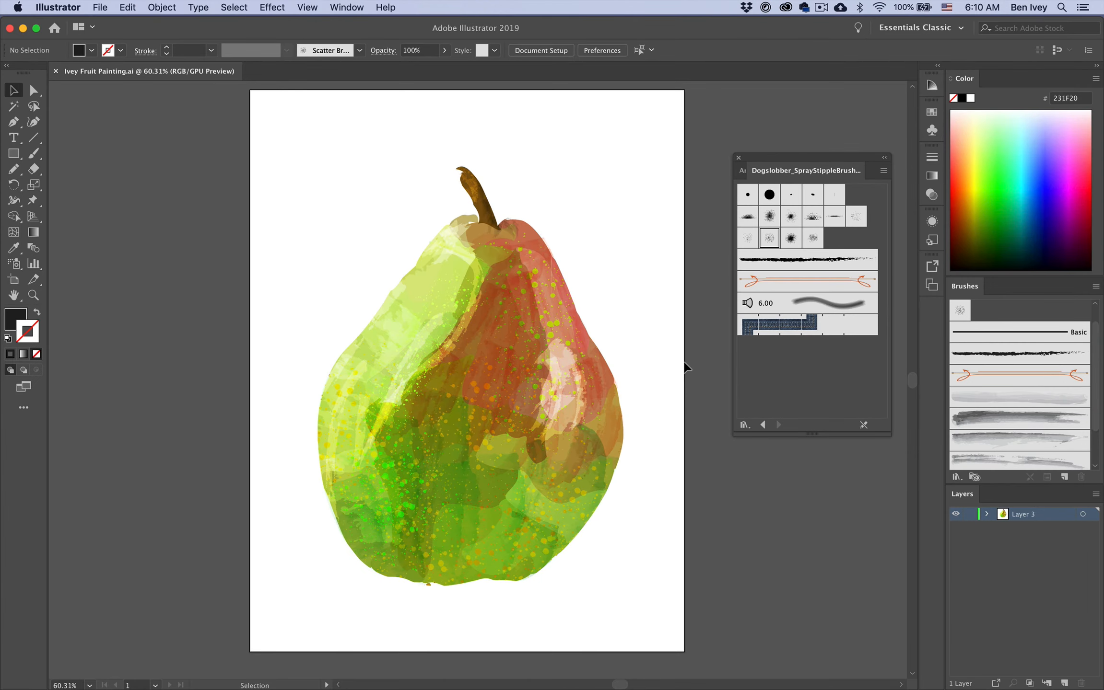